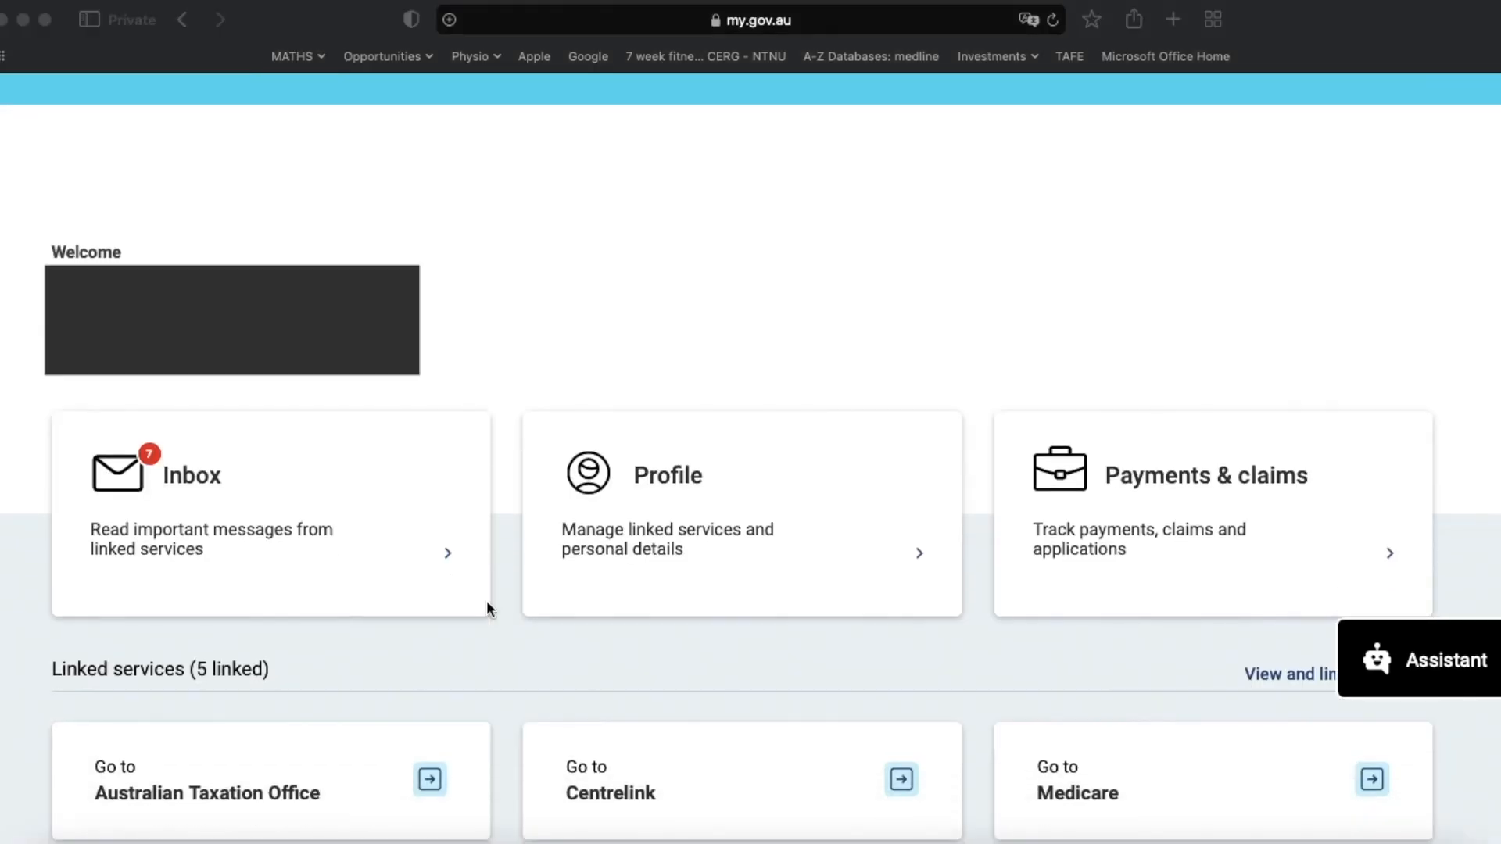
# Step: Open the linked Australian Taxation Office service and start preparing the Jul 2022 - Jun 2023 tax return
pyautogui.scroll(-3, 282, 688)
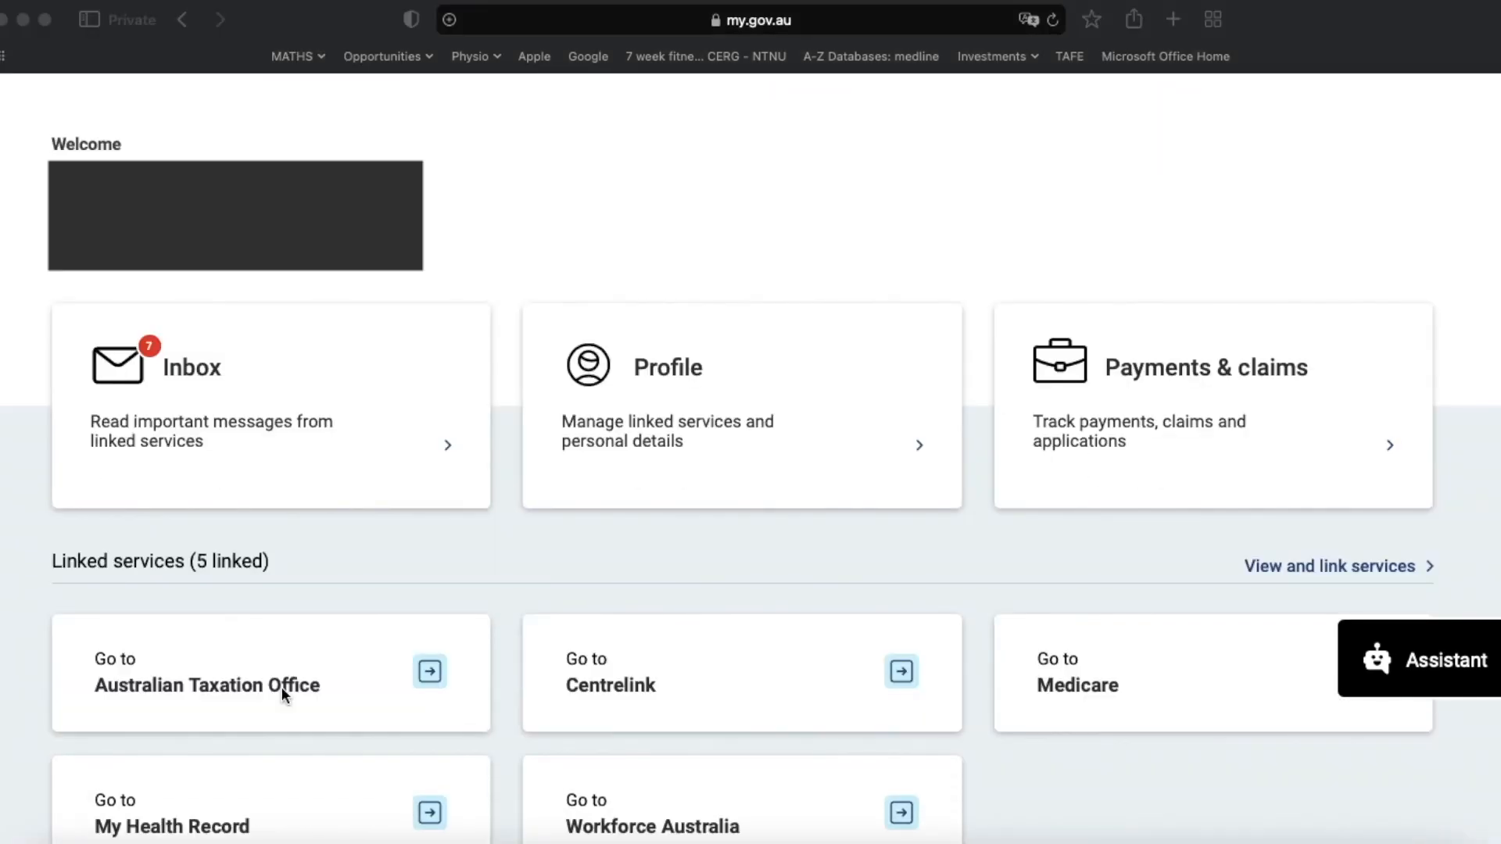
pyautogui.click(282, 693)
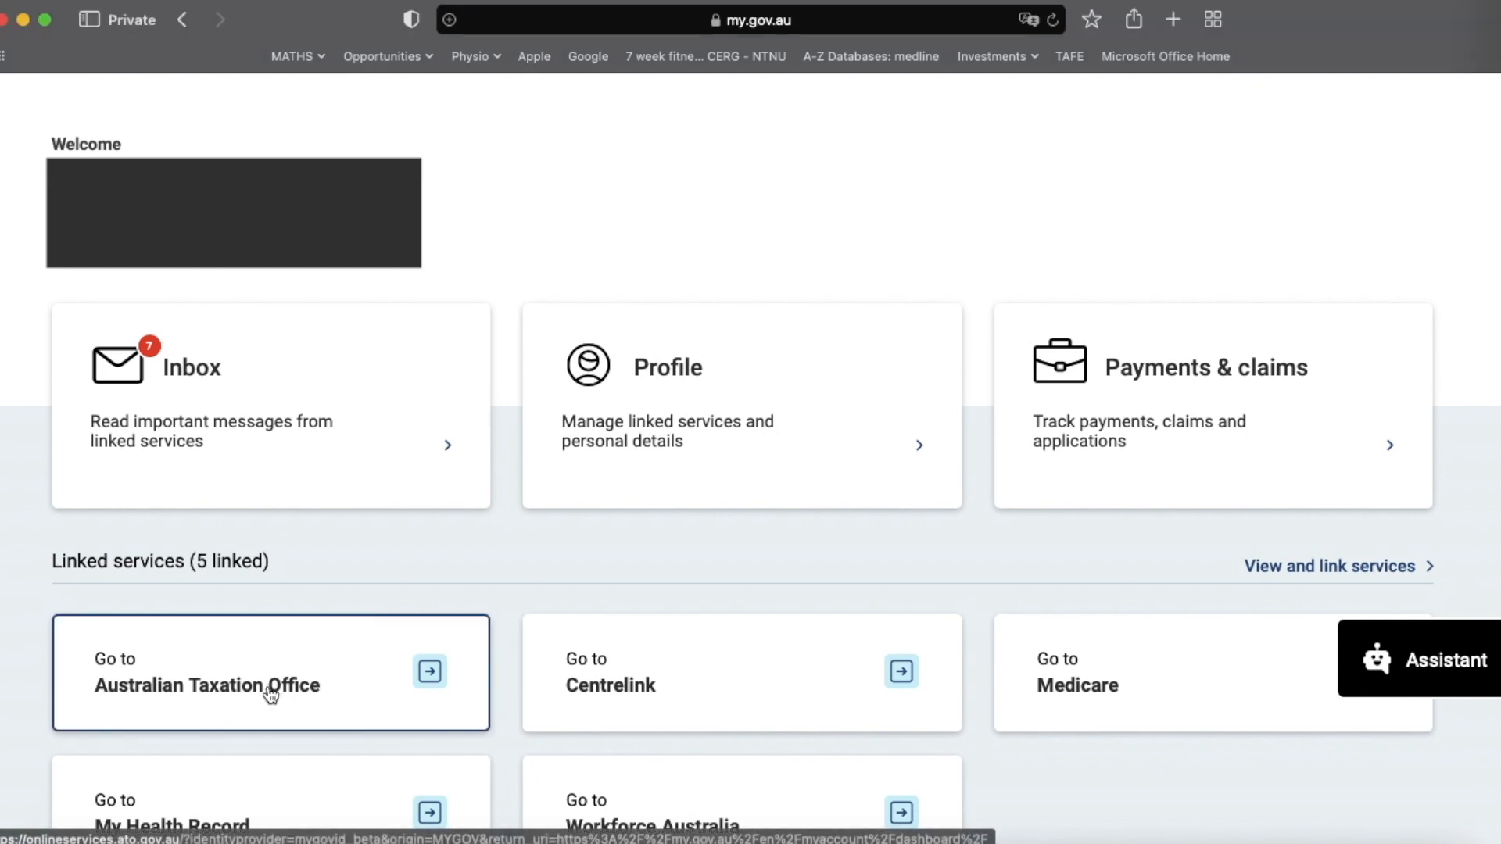
pyautogui.click(270, 693)
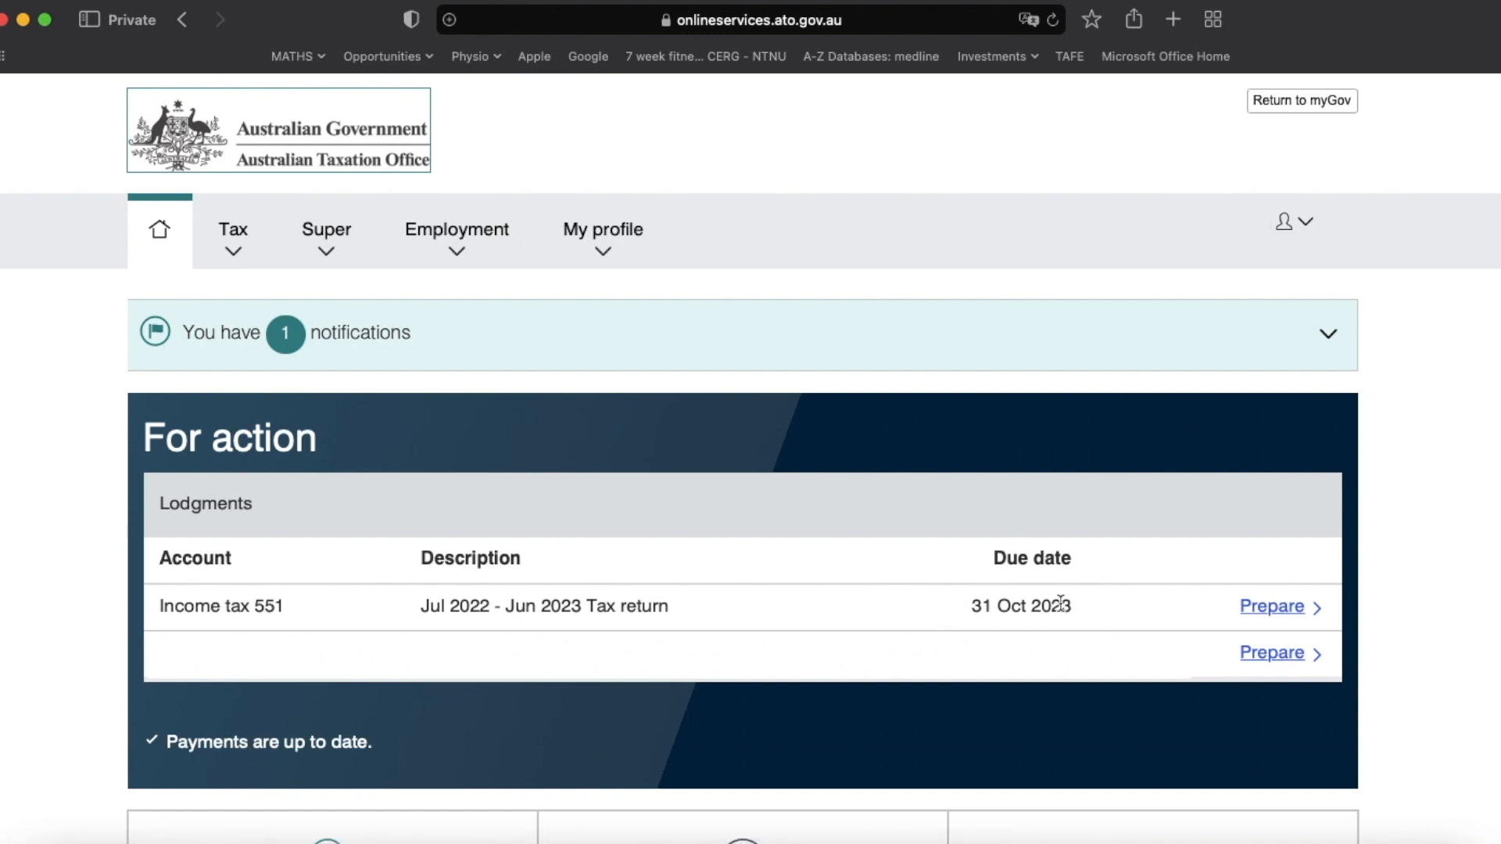
pyautogui.click(1266, 616)
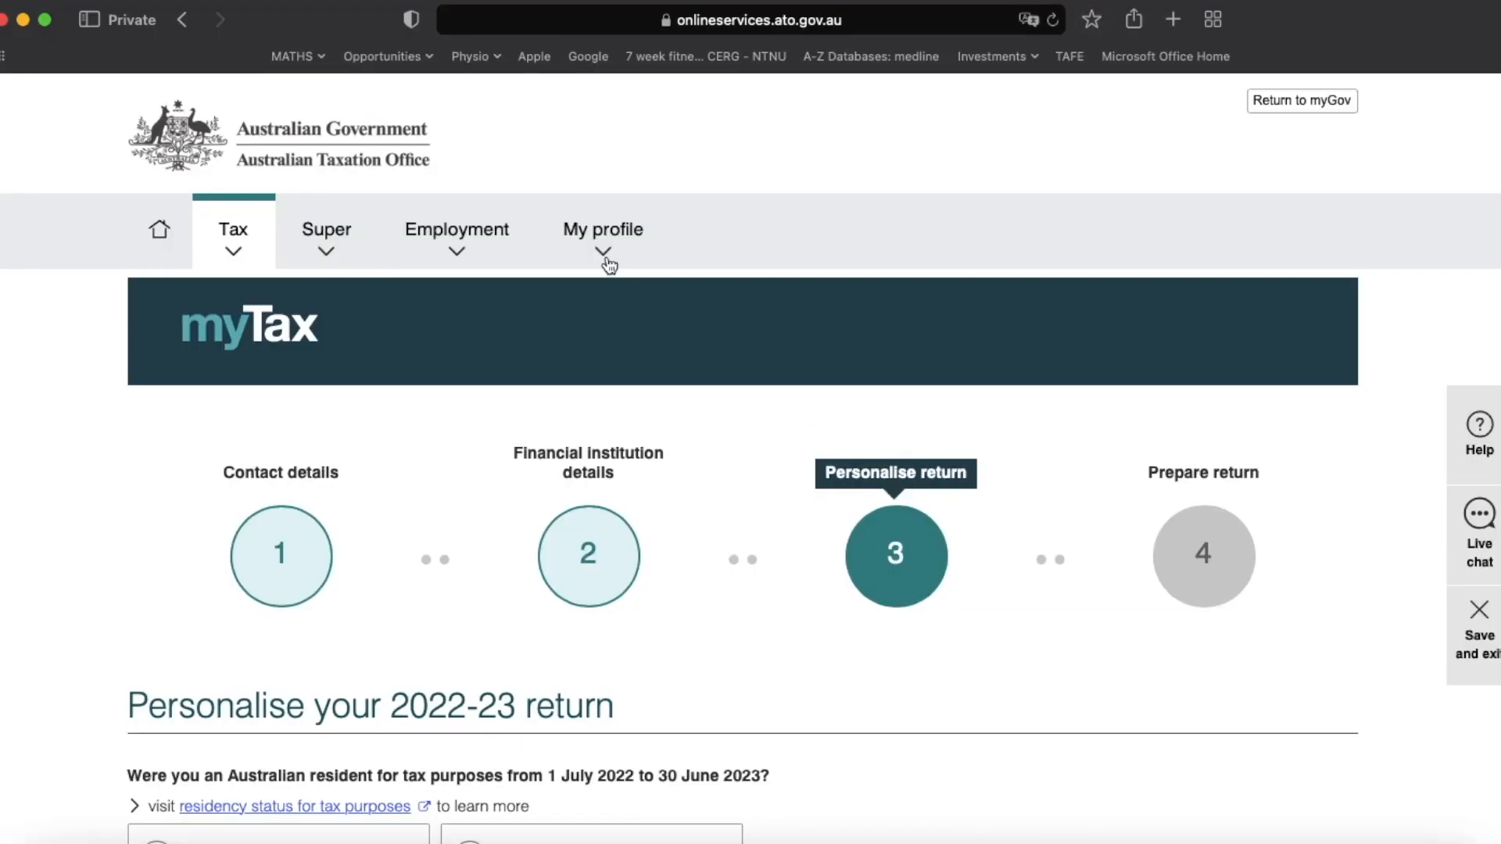
# Step: Review the residency and spouse answers and the pre-selected income and deduction categories for personalising the 2022-23 return
pyautogui.scroll(-3, 915, 485)
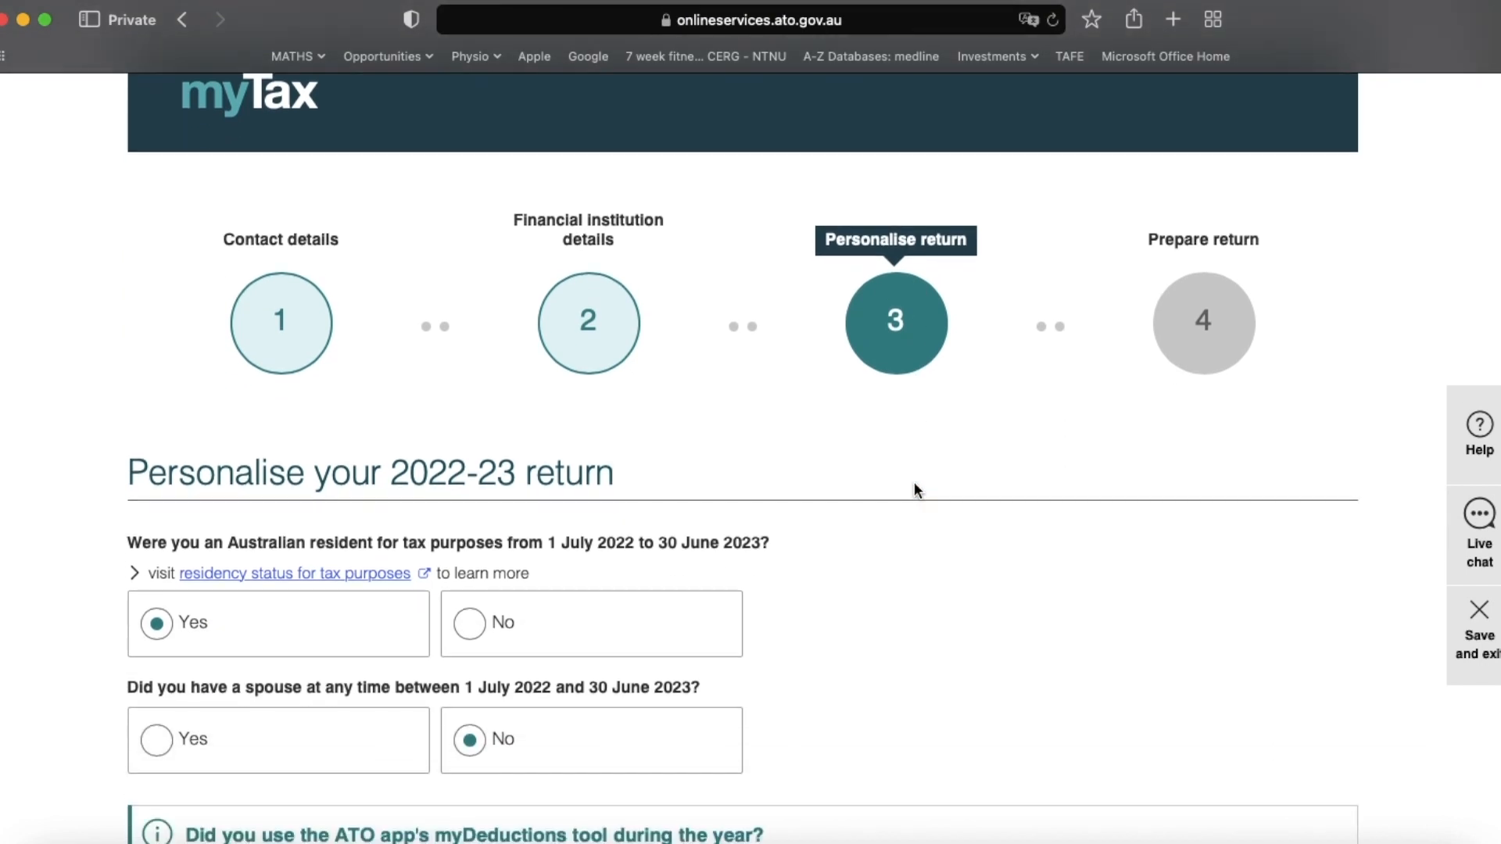
pyautogui.scroll(-2, 913, 490)
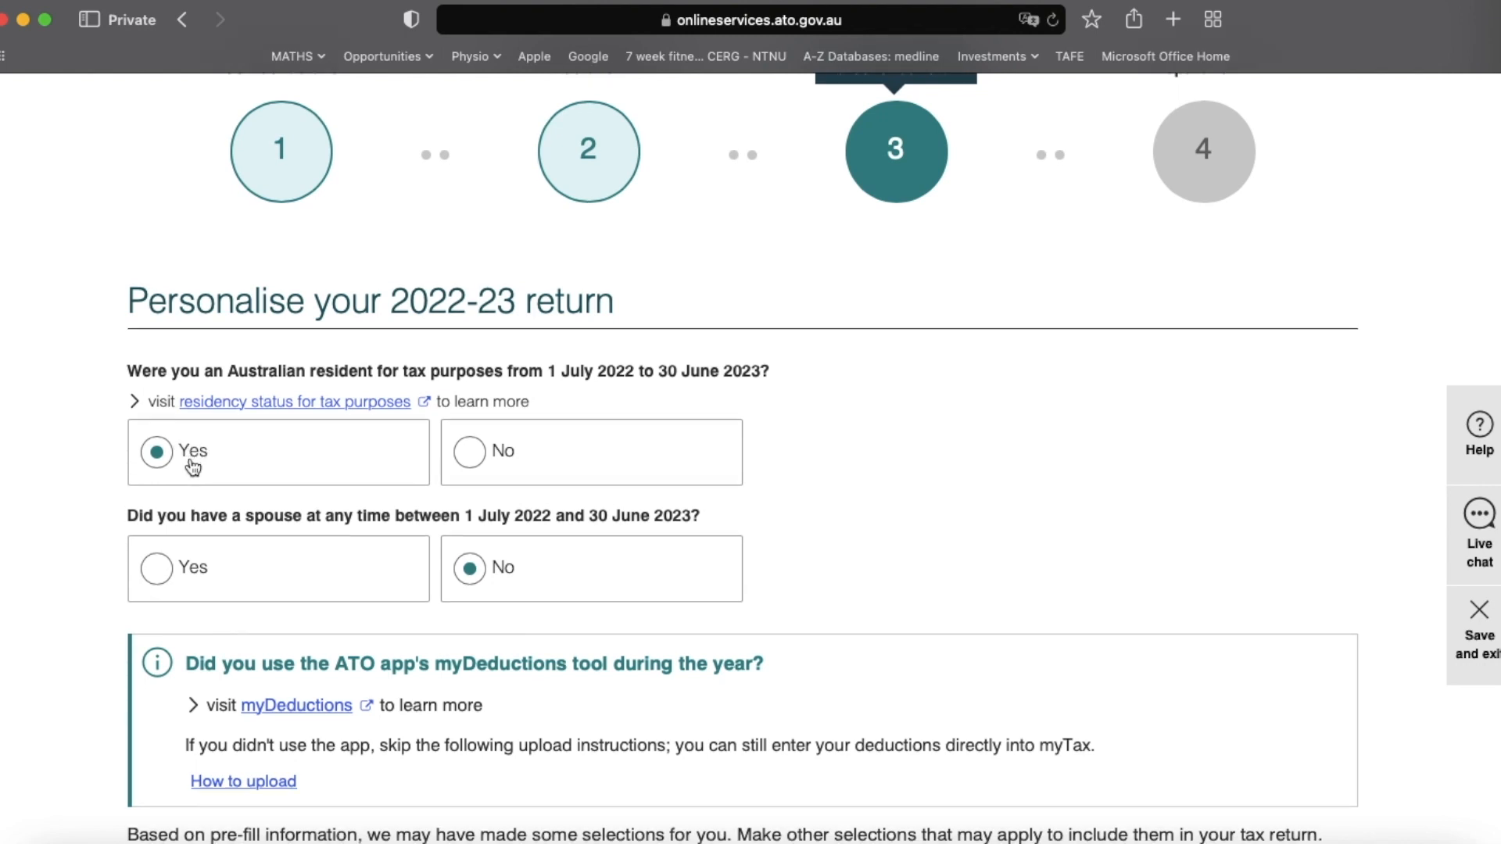
pyautogui.scroll(-2, 223, 445)
pyautogui.moveTo(303, 386); pyautogui.dragTo(260, 387)
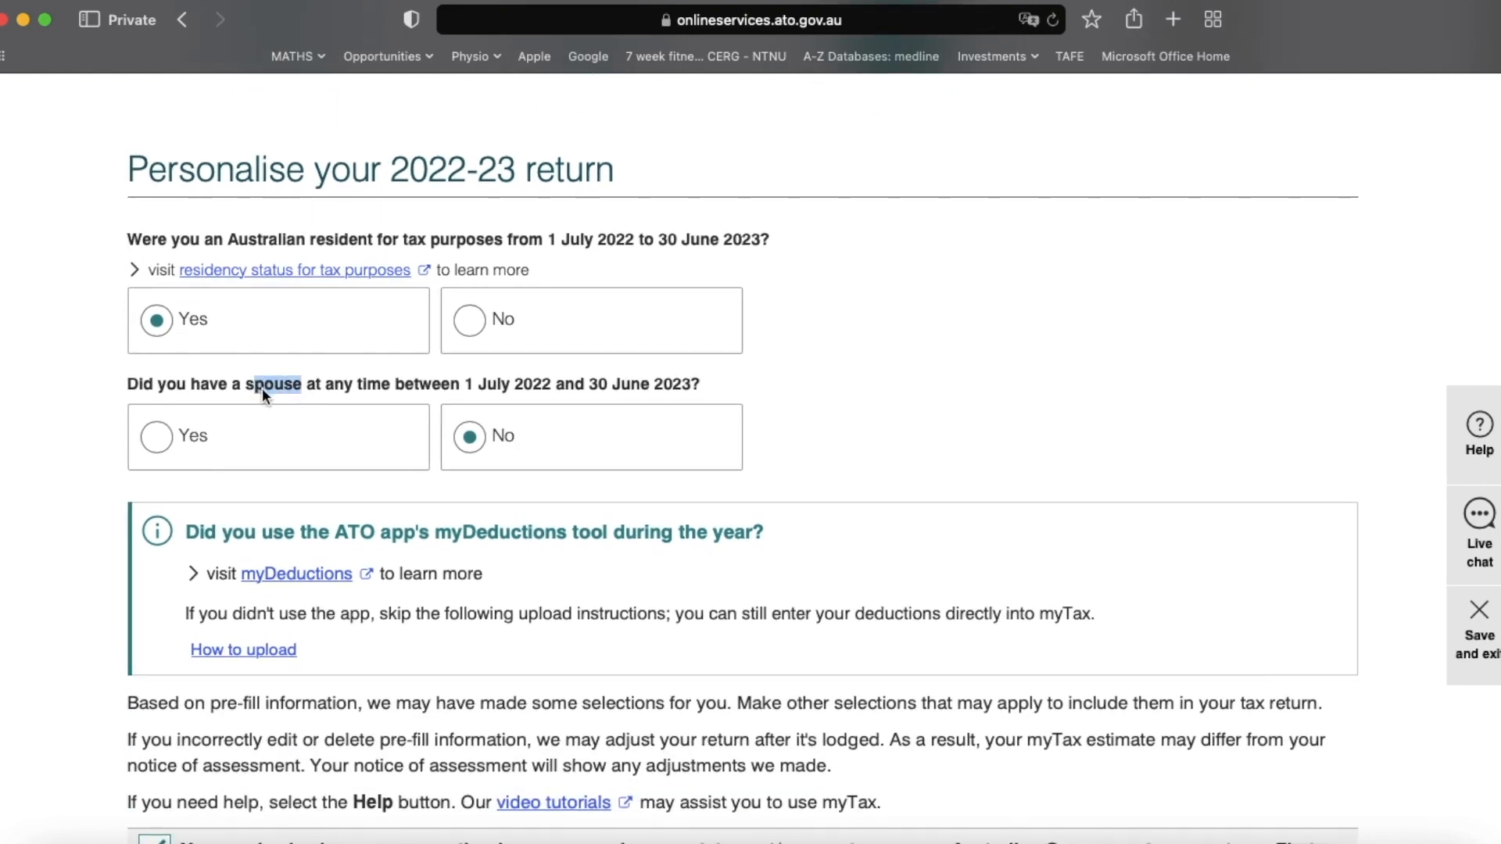
pyautogui.scroll(-2, 263, 393)
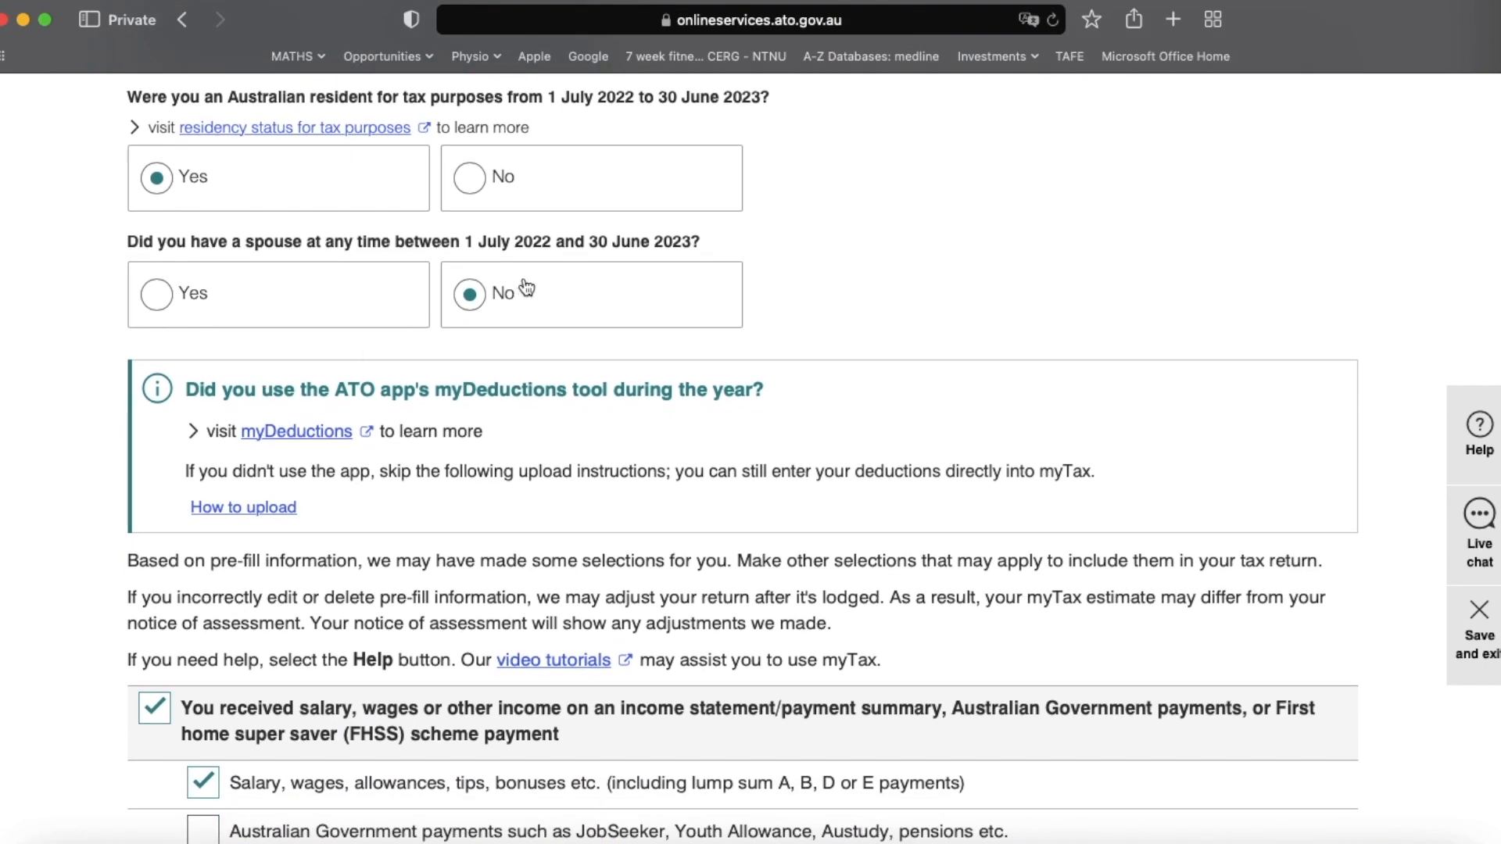
pyautogui.scroll(-2, 552, 416)
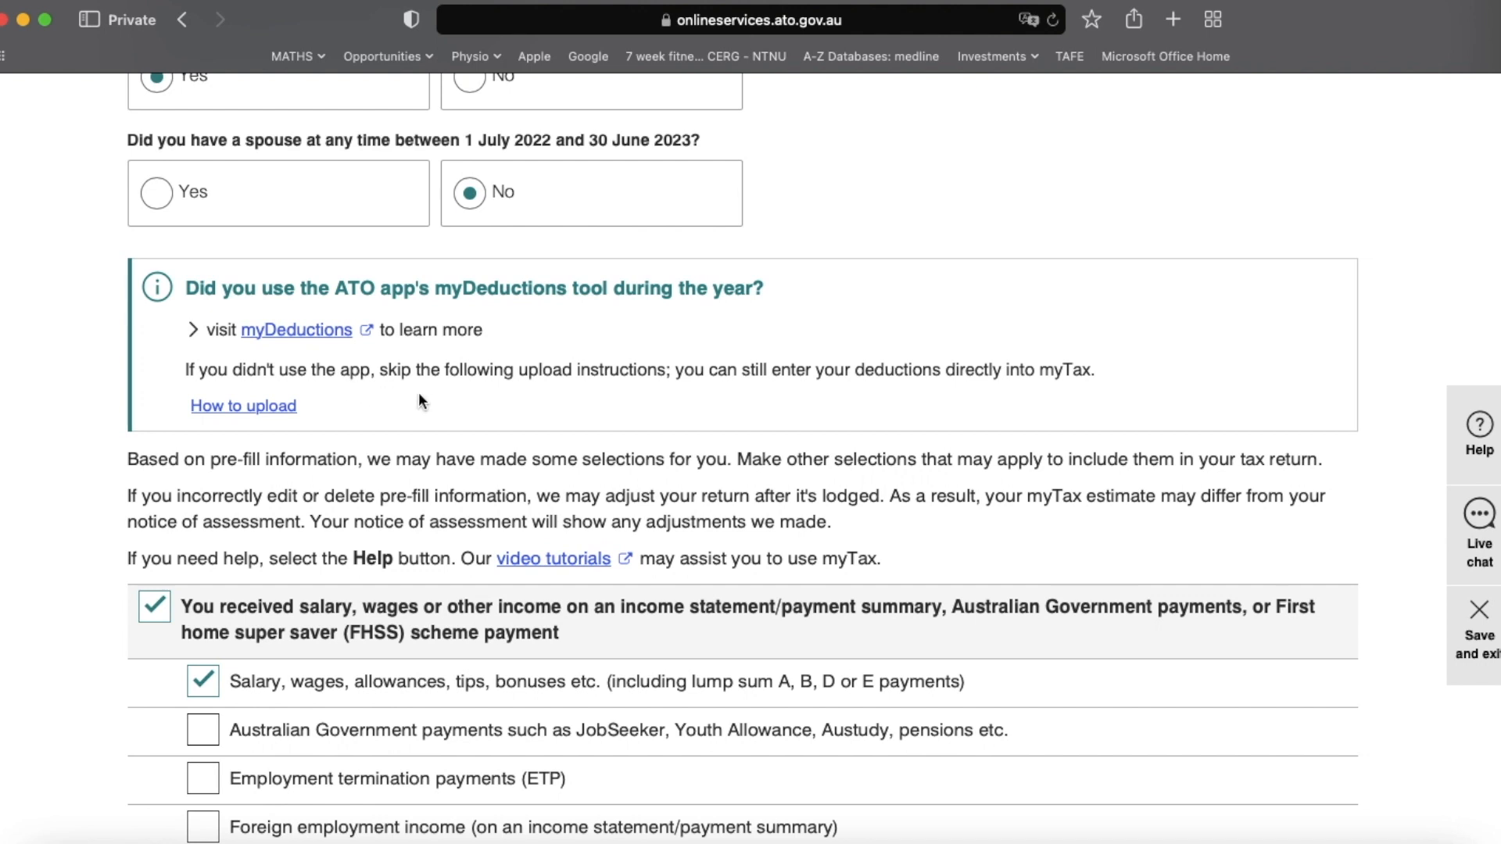
pyautogui.scroll(-4, 521, 456)
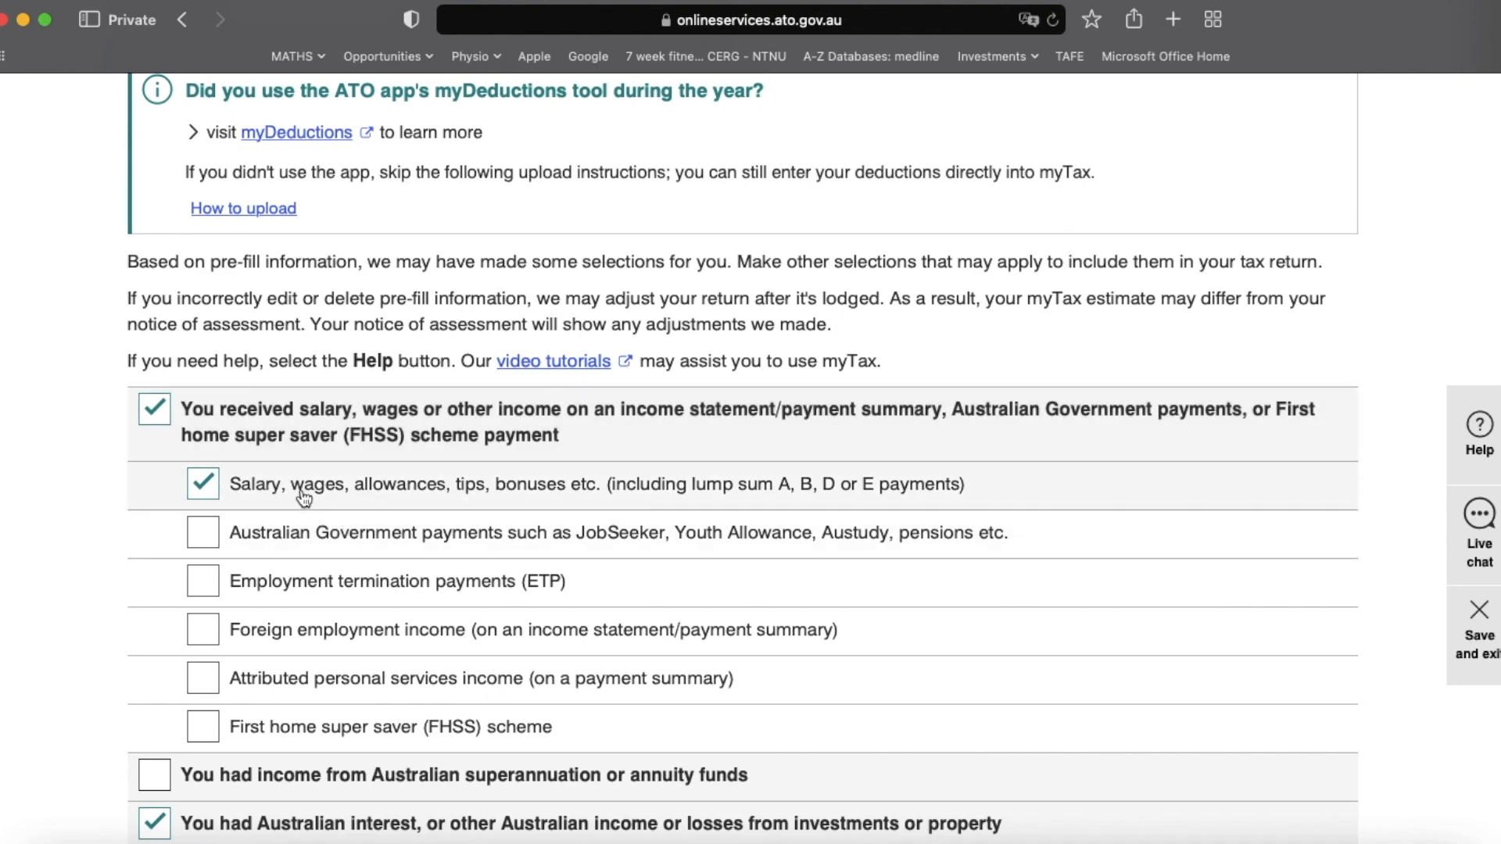
pyautogui.scroll(-5, 304, 498)
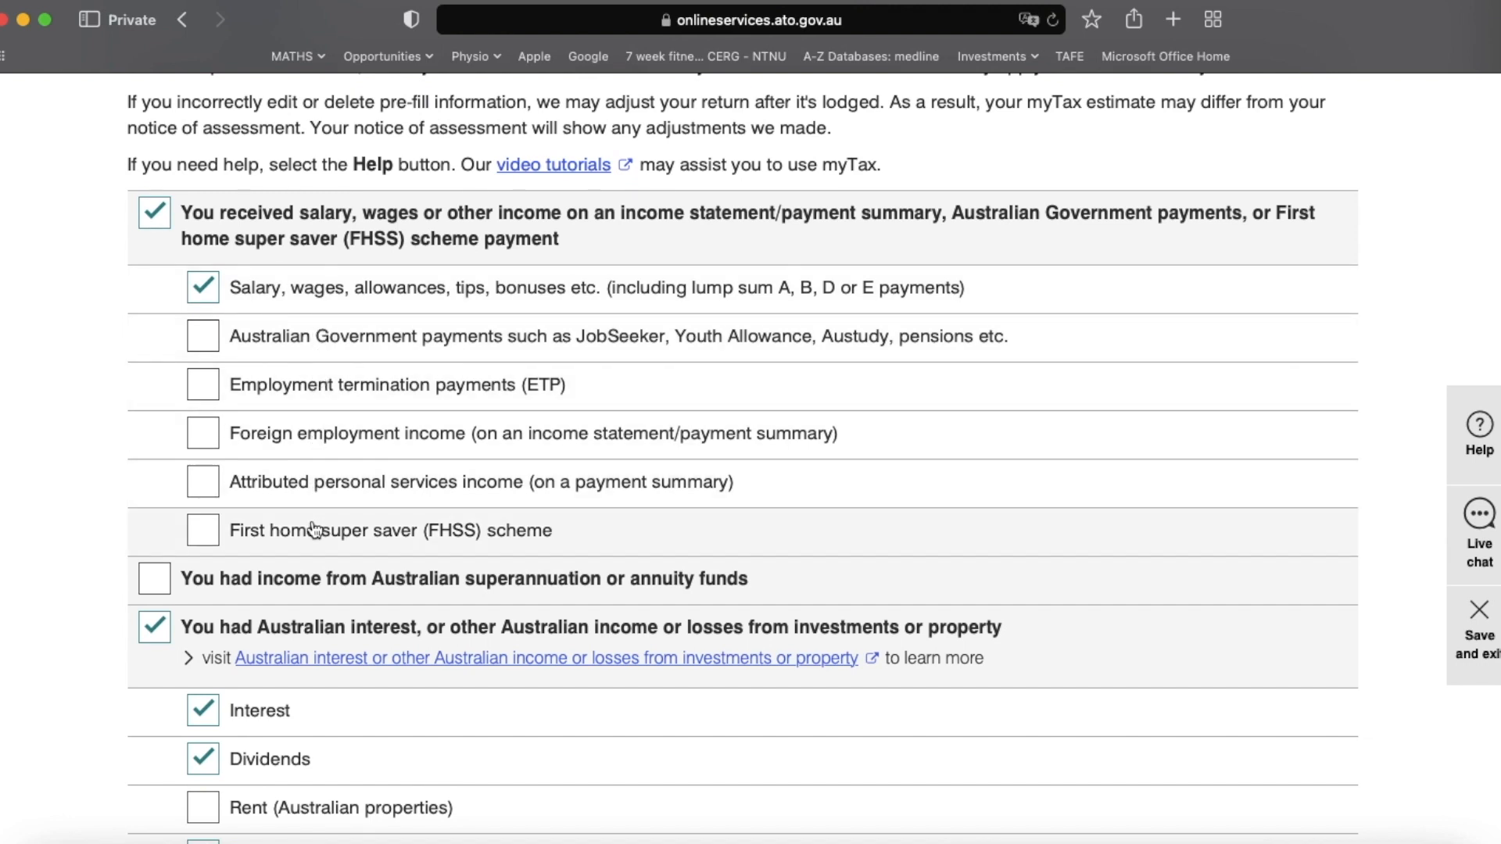
pyautogui.scroll(-1, 314, 531)
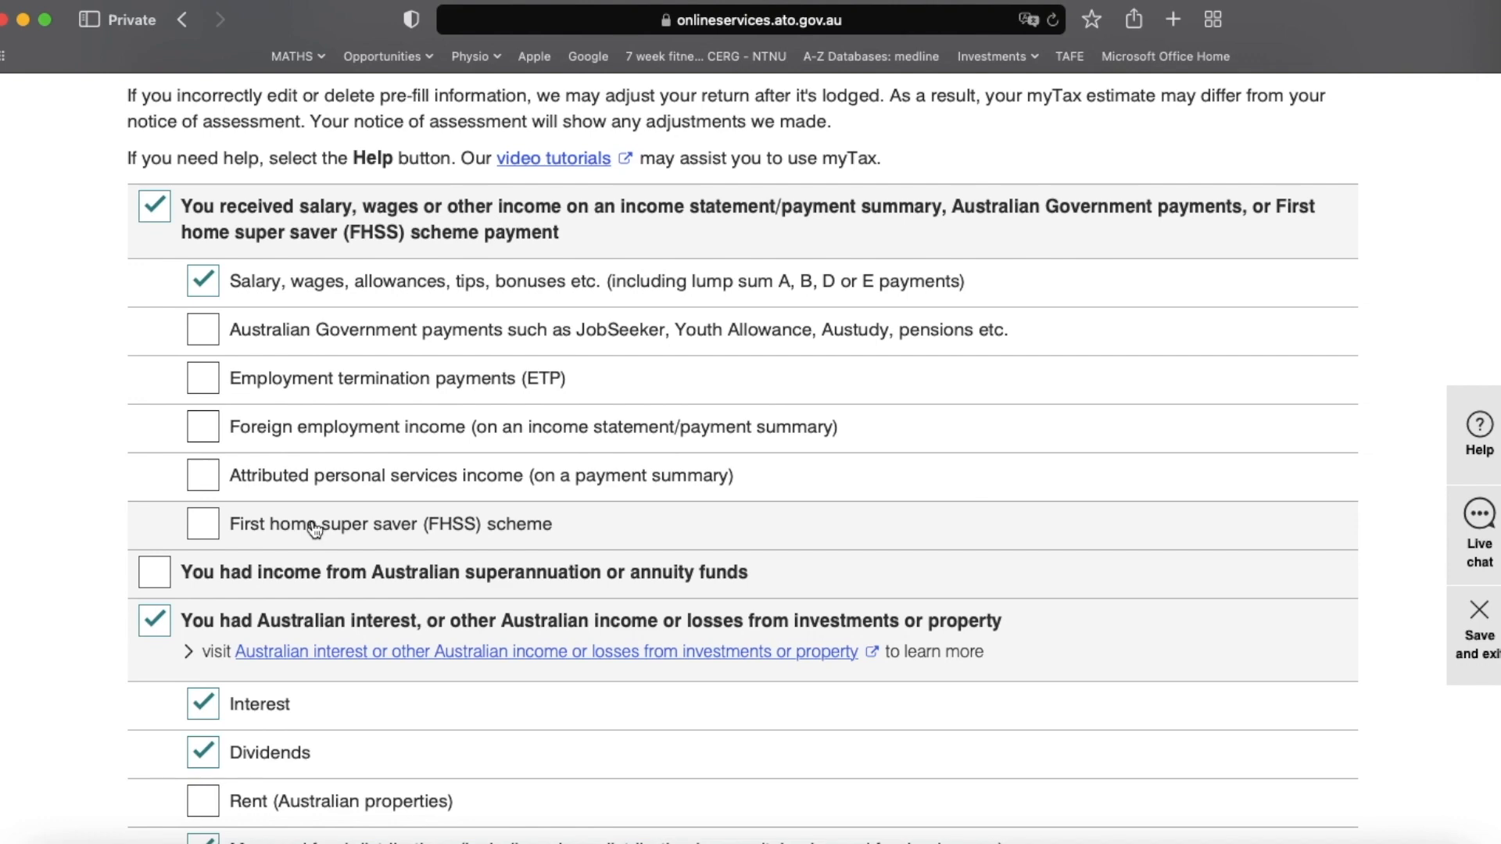
pyautogui.scroll(-7, 314, 529)
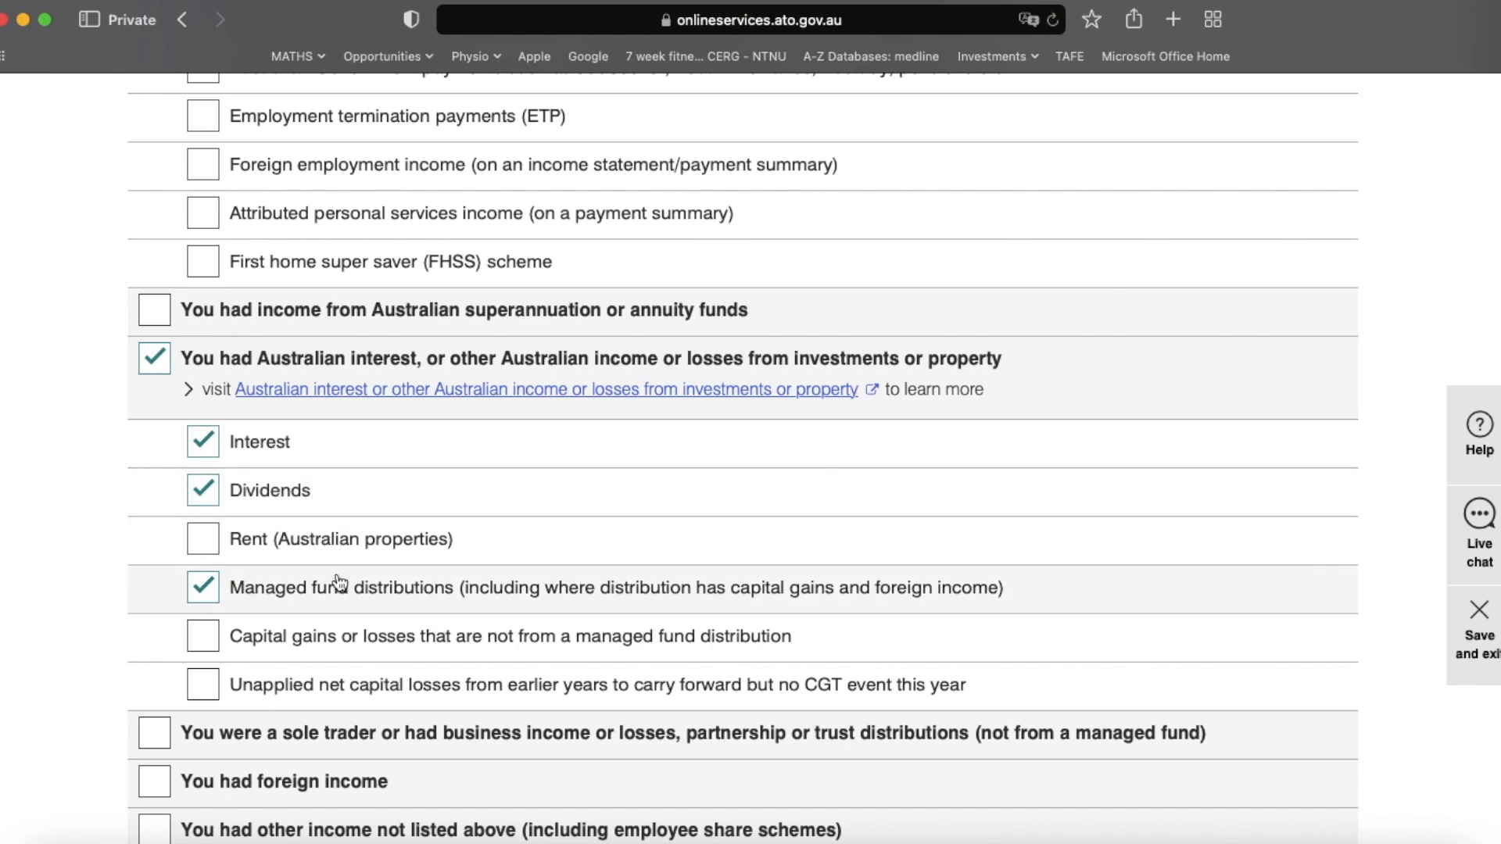
pyautogui.scroll(-2, 336, 579)
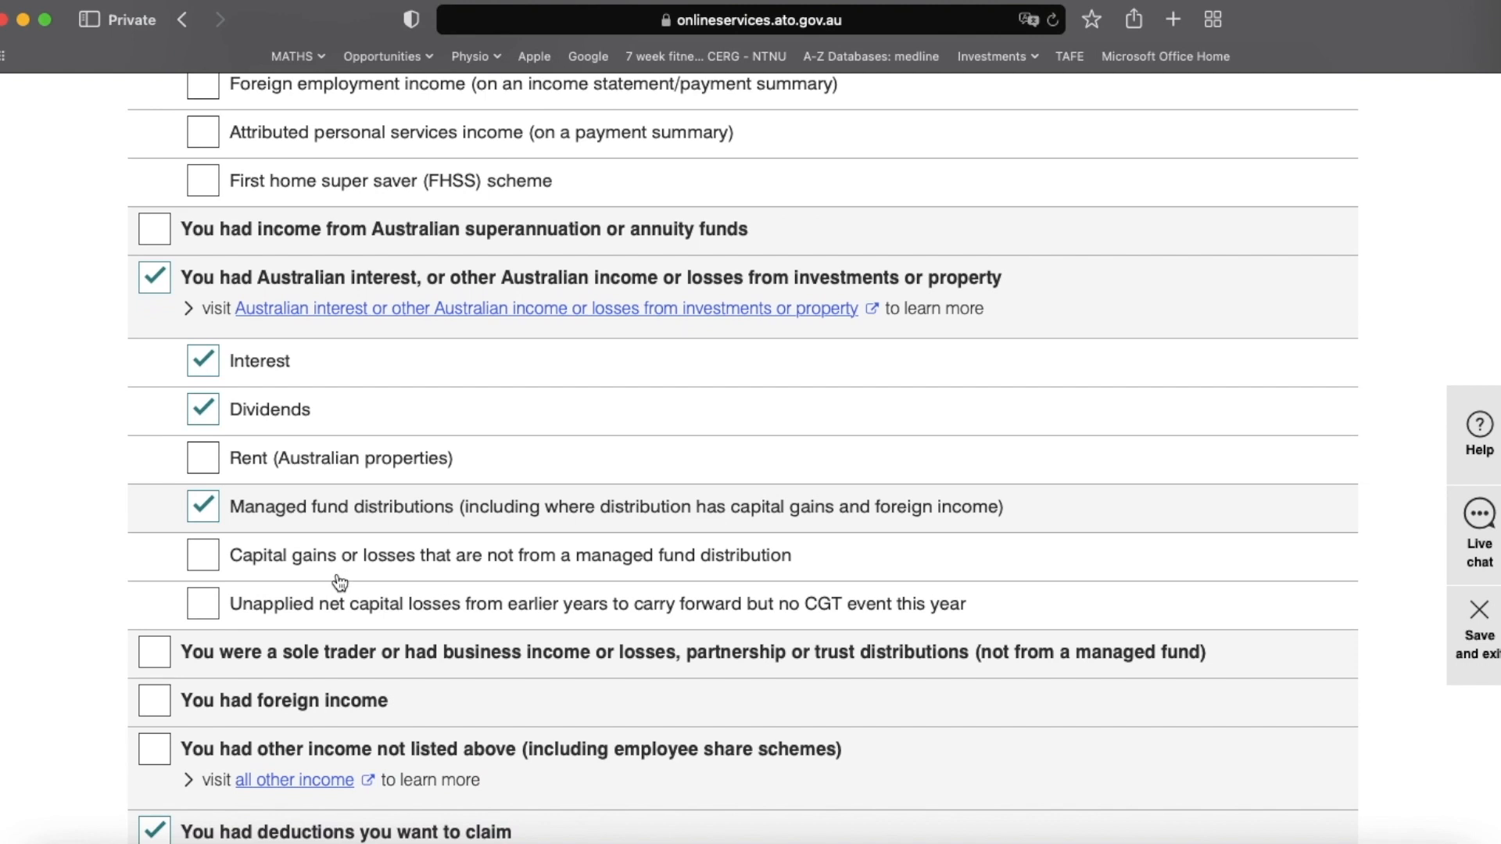
pyautogui.scroll(-5, 339, 582)
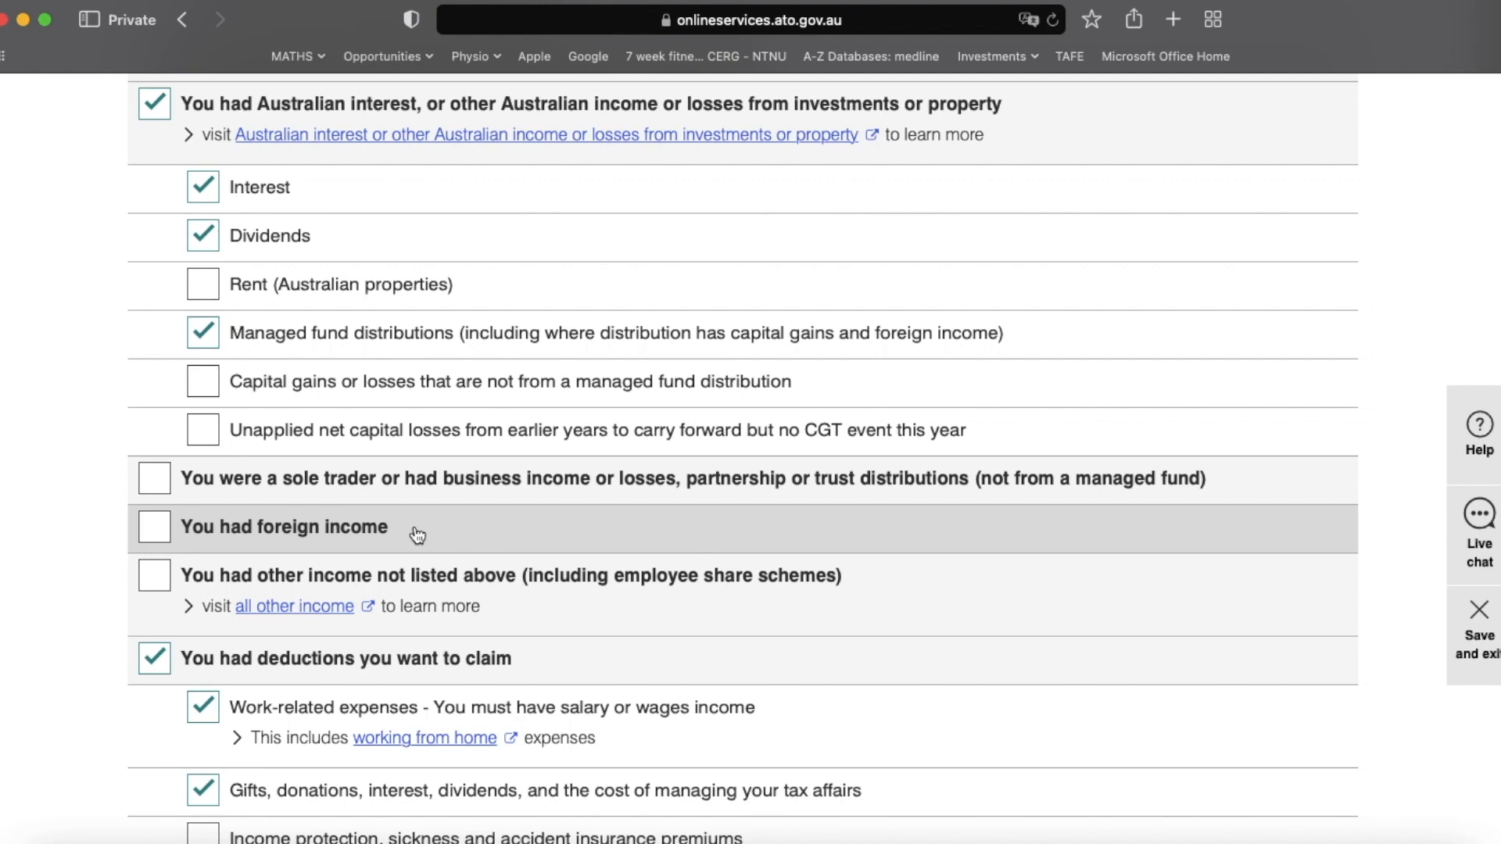
pyautogui.scroll(-2, 417, 532)
pyautogui.scroll(-5, 418, 532)
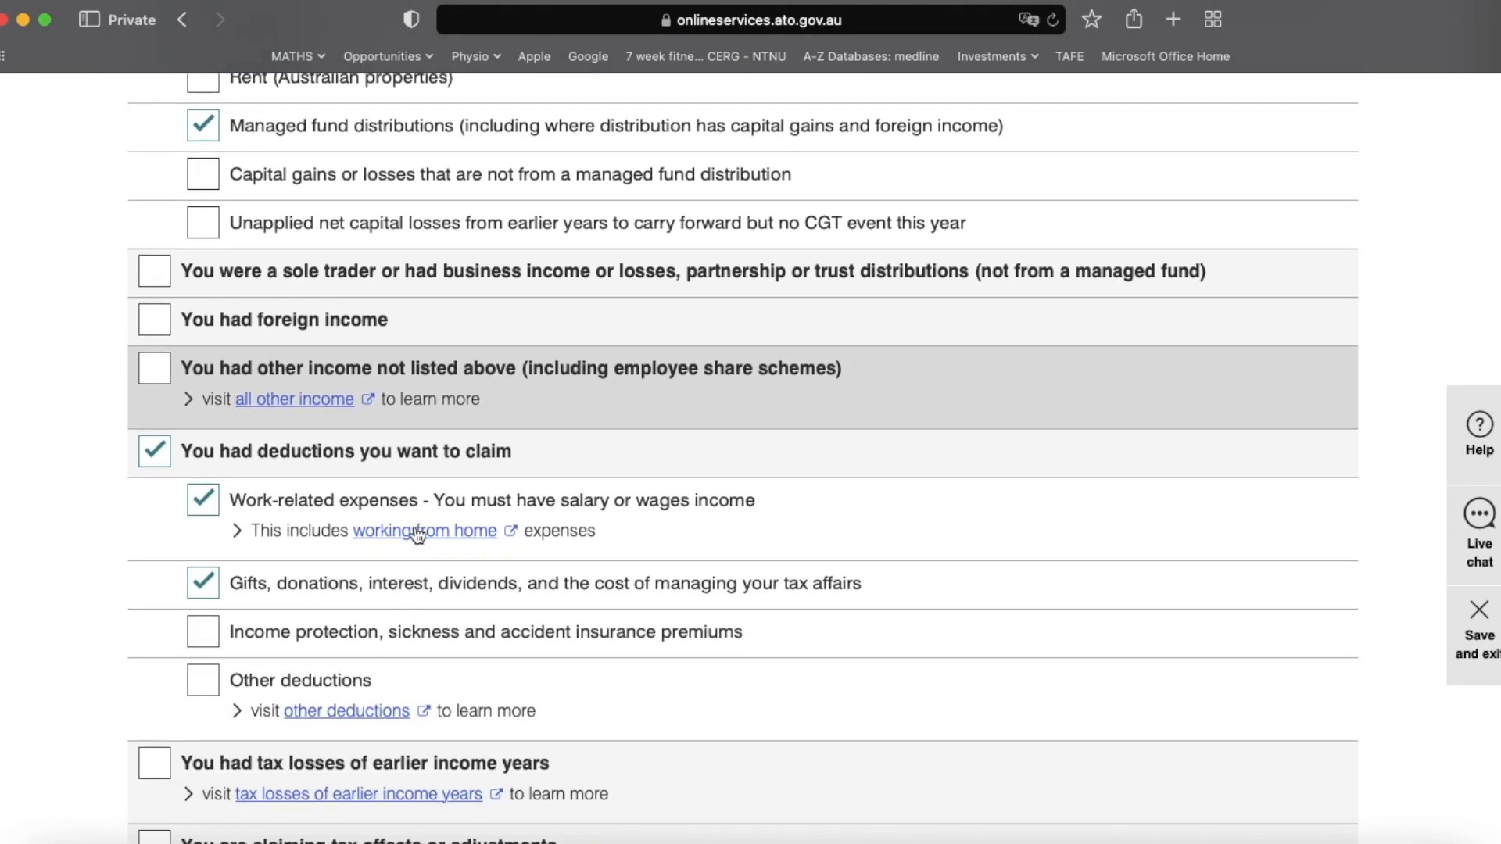
pyautogui.scroll(-3, 391, 393)
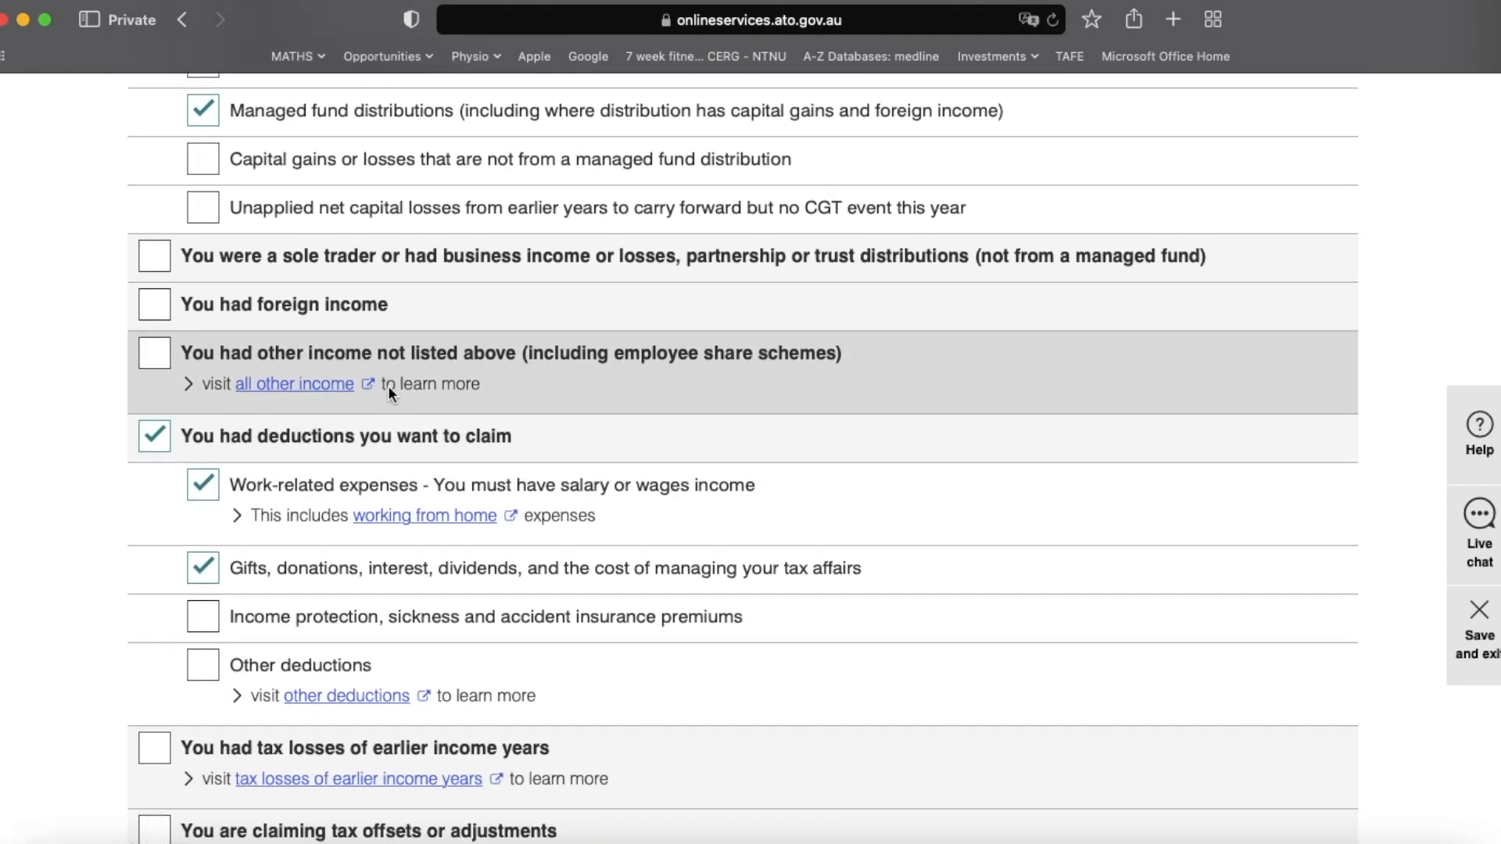
# Step: Select the foreign income category to view its sub-options and clear the selection again
pyautogui.scroll(-1, 388, 387)
pyautogui.click(156, 219)
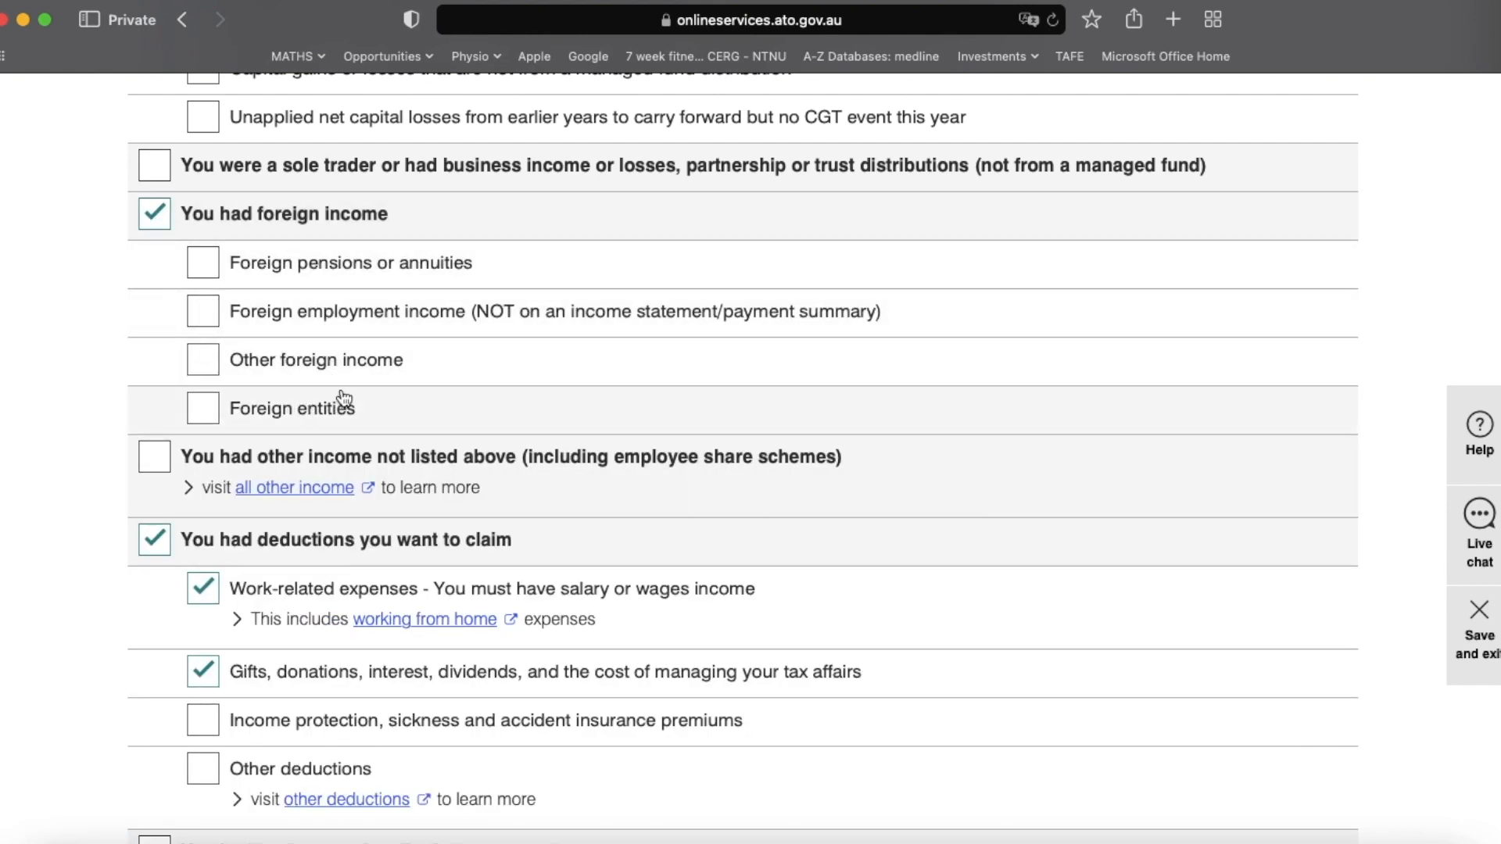
pyautogui.click(154, 214)
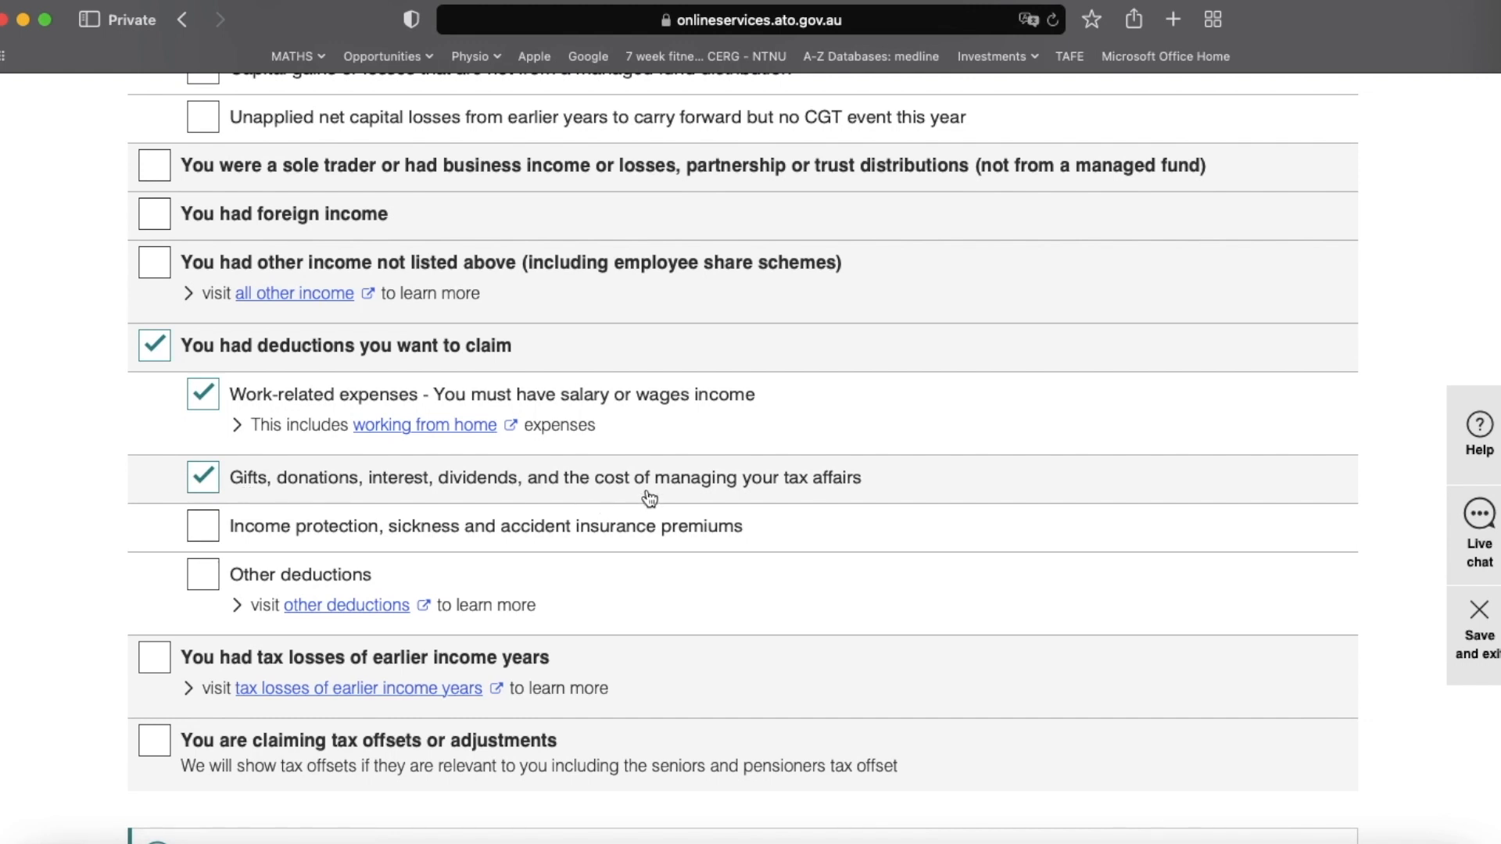
# Step: Check the remaining deduction, tax loss and offset selections and continue to the Prepare return stage
pyautogui.scroll(-2, 692, 491)
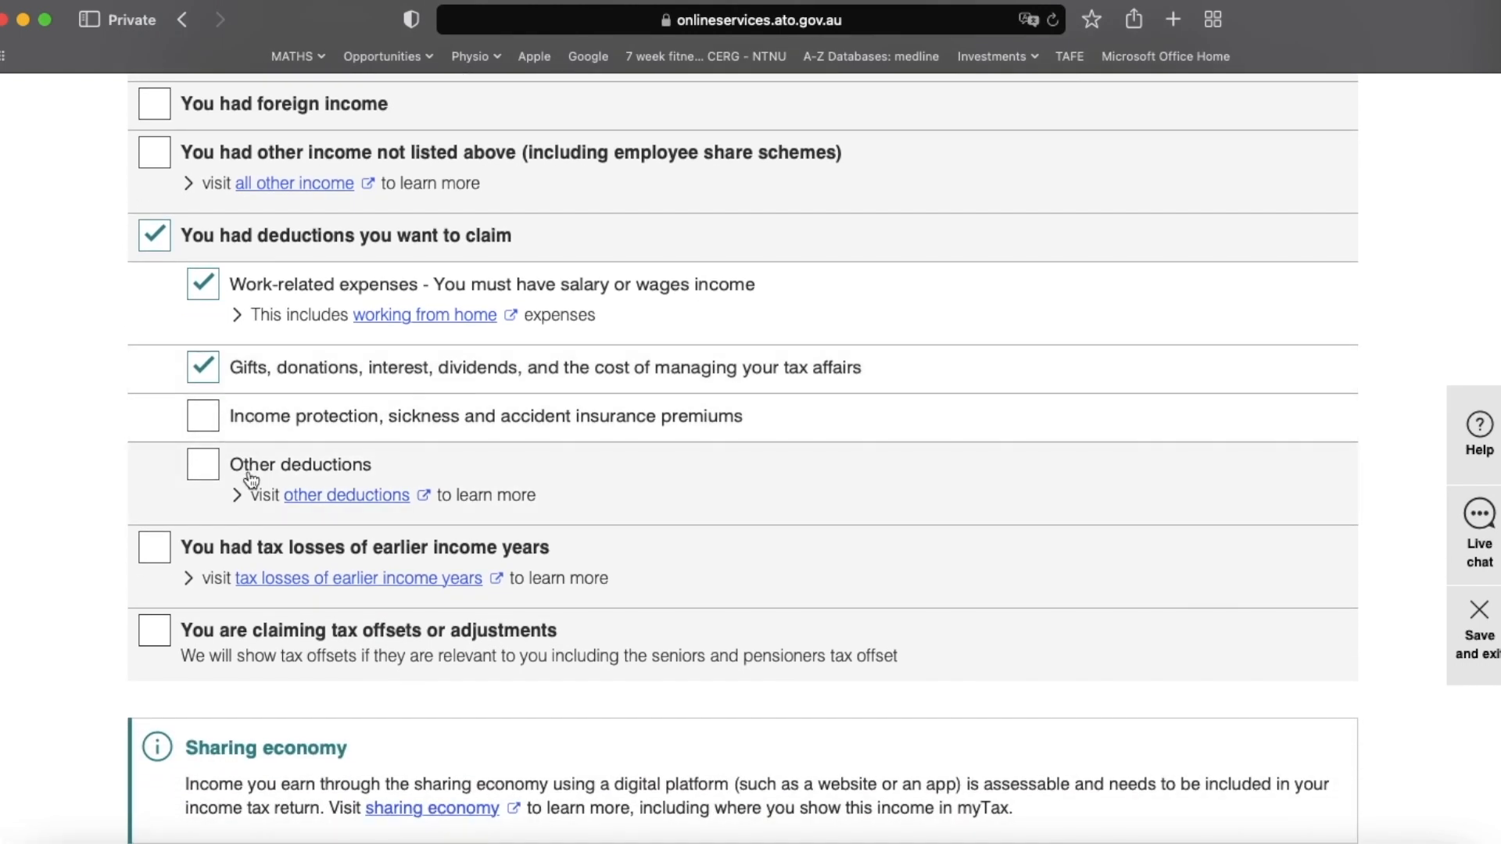
pyautogui.scroll(-4, 241, 473)
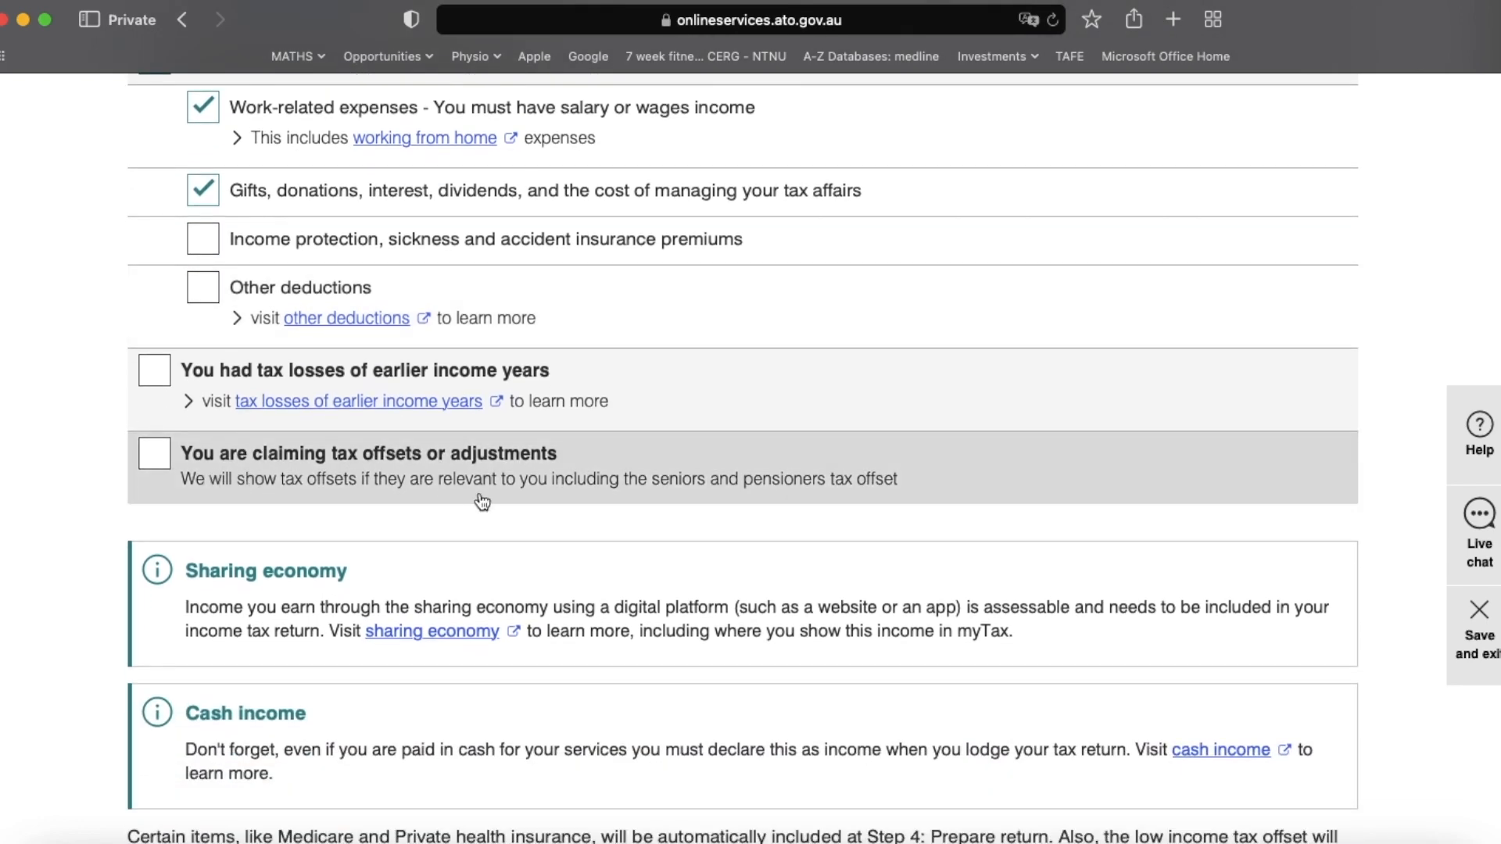
pyautogui.scroll(-5, 479, 500)
pyautogui.click(1303, 771)
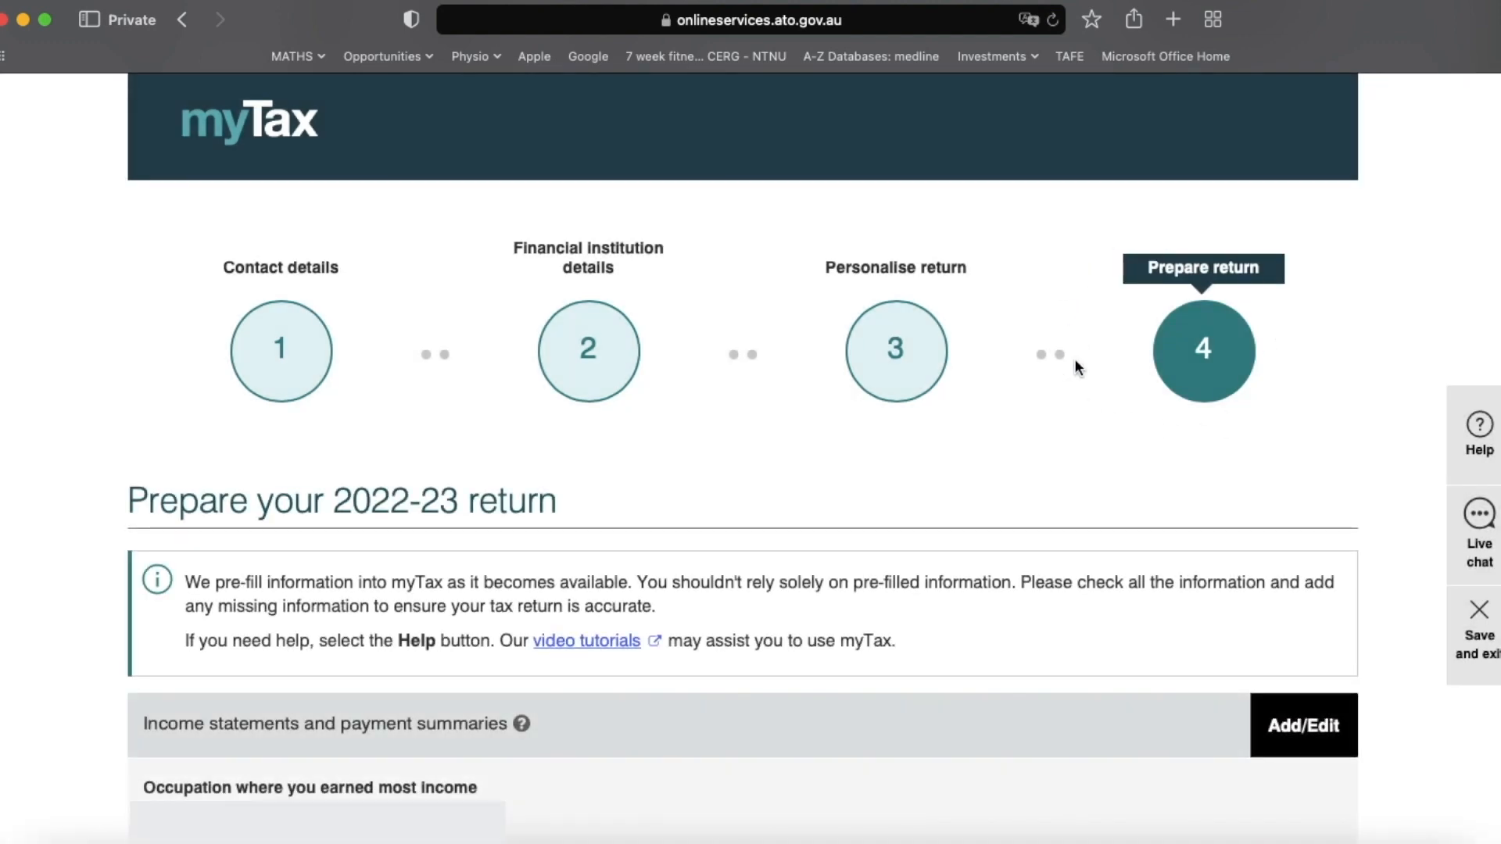
# Step: Open the managed fund distributions section of the return and add a new distribution entry
pyautogui.scroll(-8, 1222, 279)
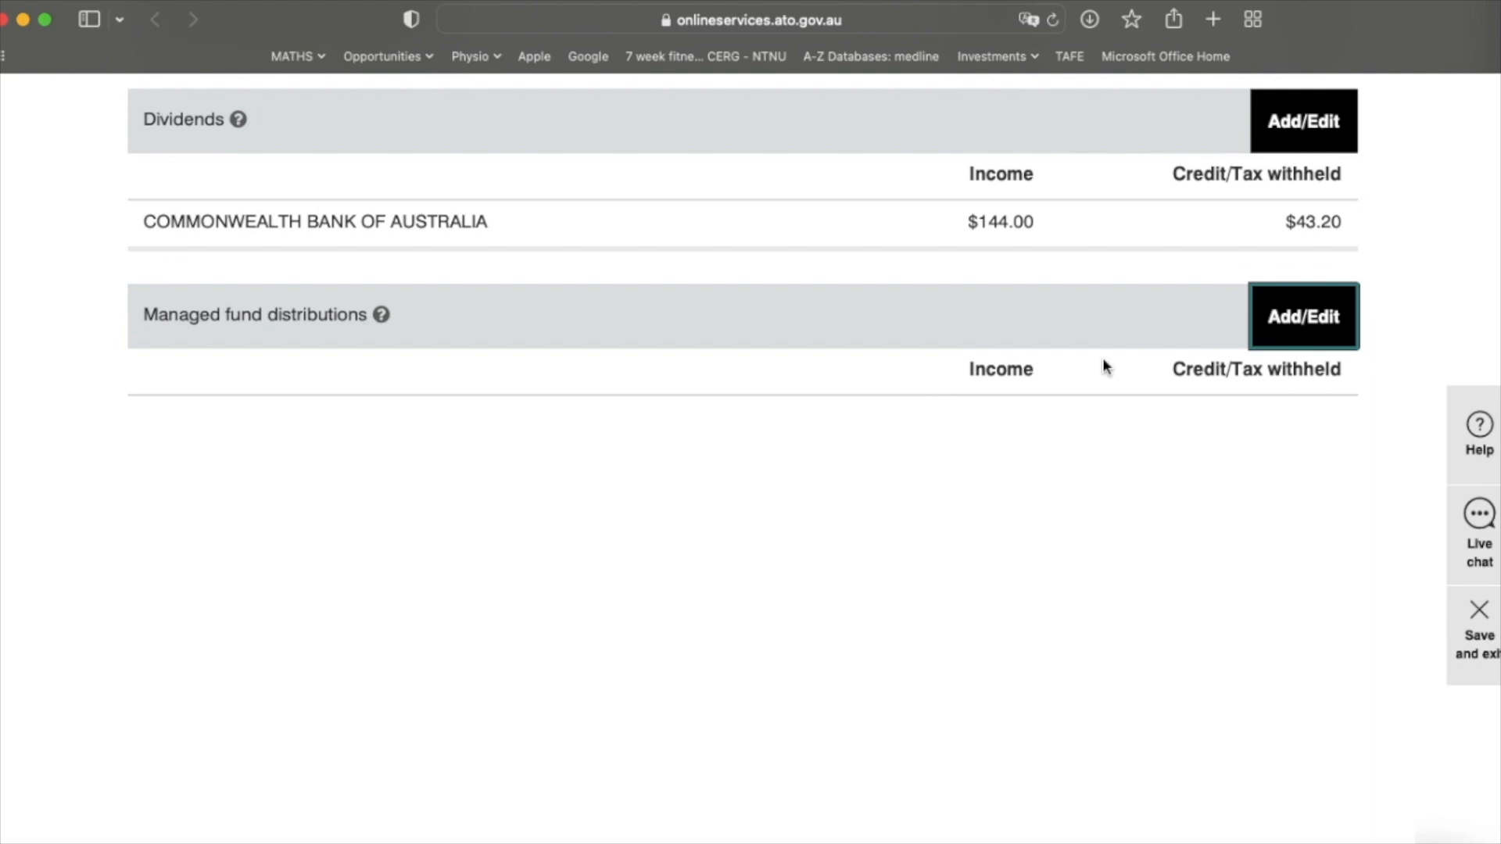
pyautogui.scroll(2, 1103, 366)
pyautogui.click(1295, 434)
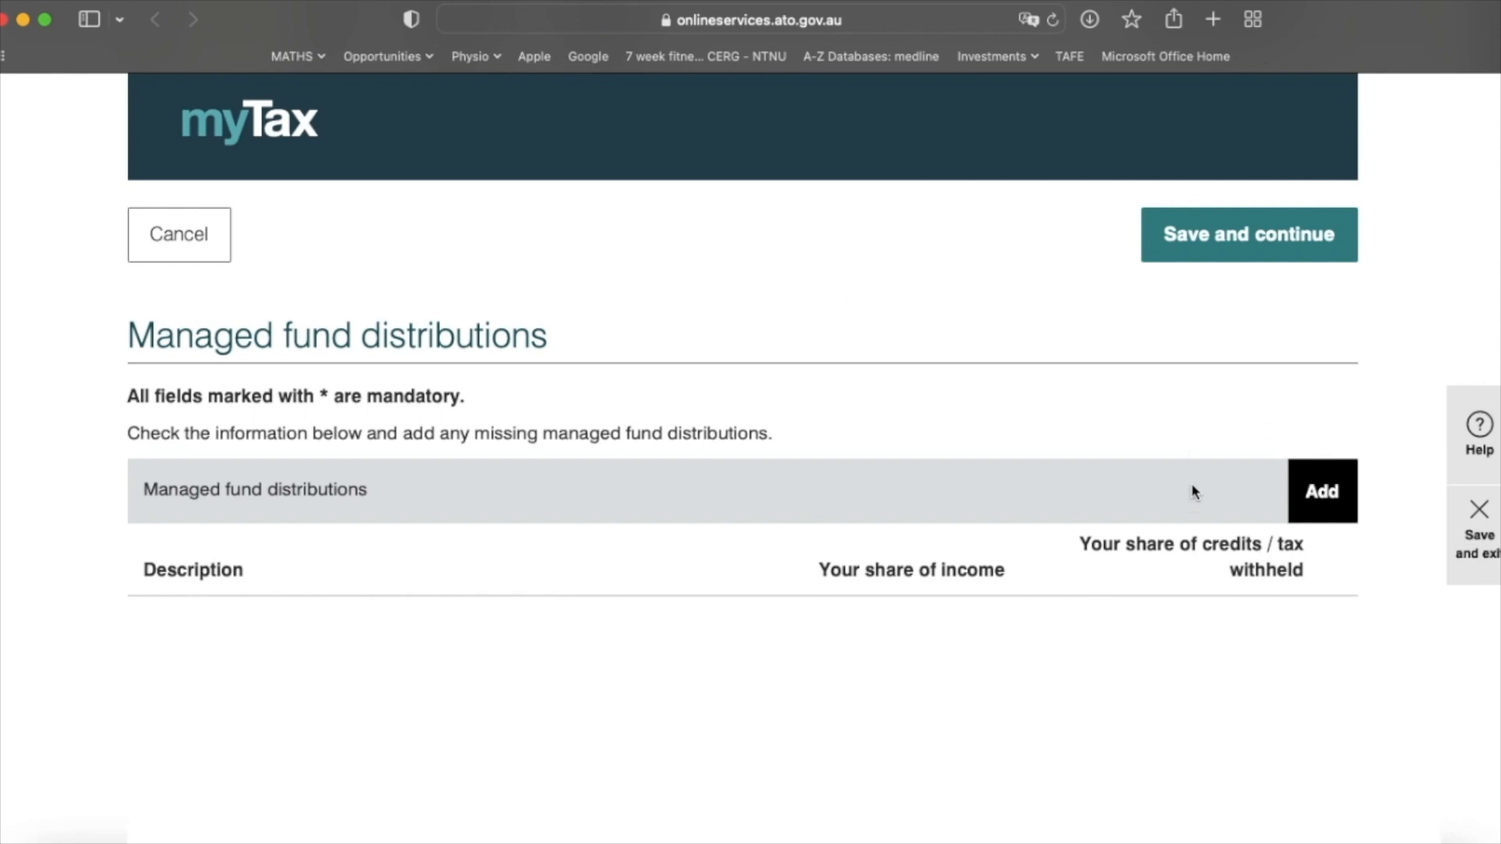
pyautogui.click(1316, 490)
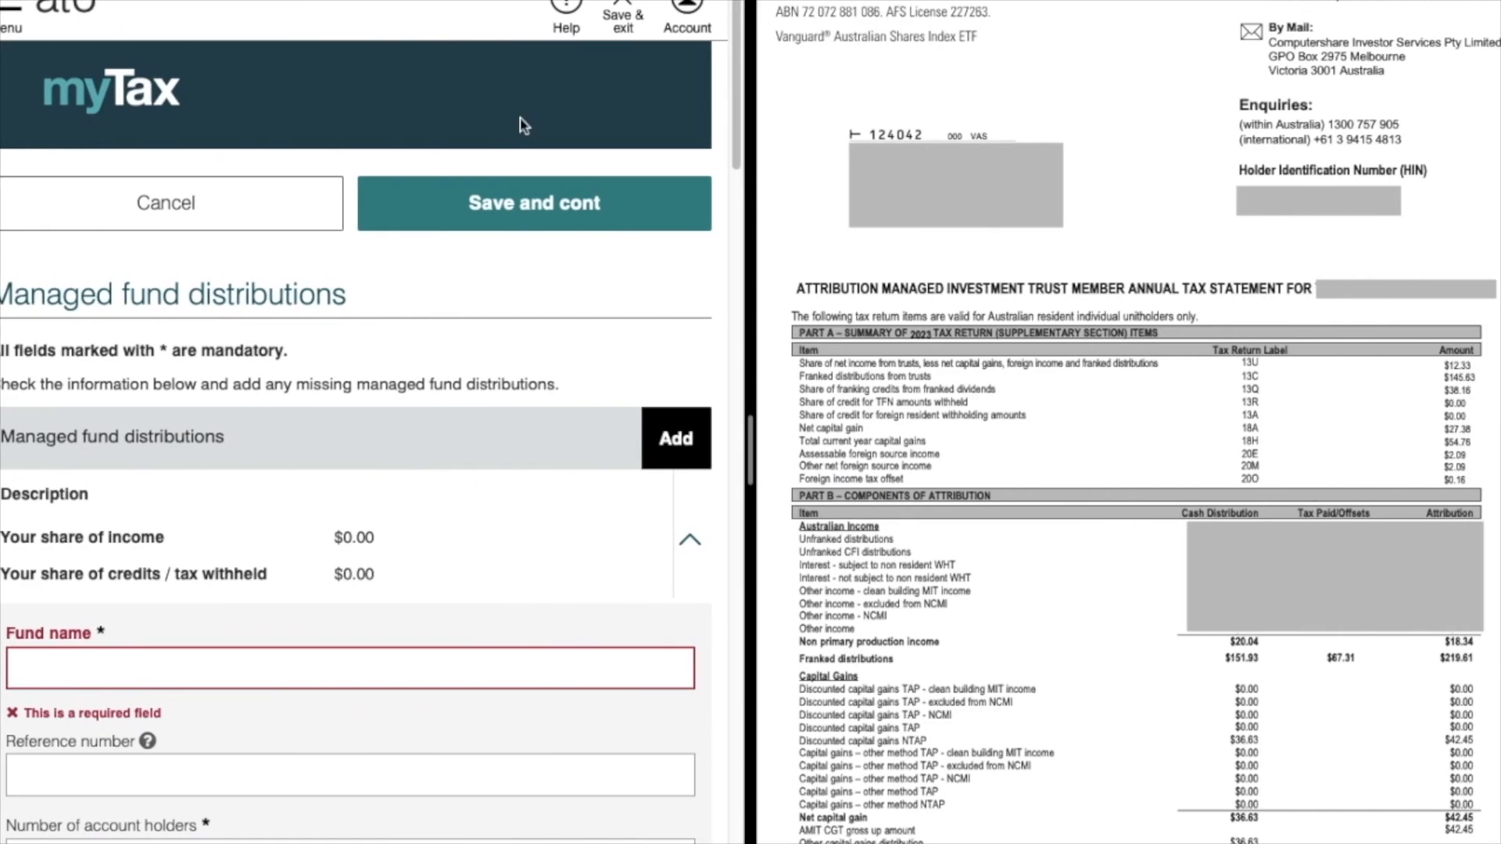
# Step: Enter 12.33 for 13U total non-primary production income and 145.63 for 13C total franked distribution, following the Vanguard tax statement
pyautogui.scroll(-3, 577, 444)
pyautogui.scroll(-4, 577, 444)
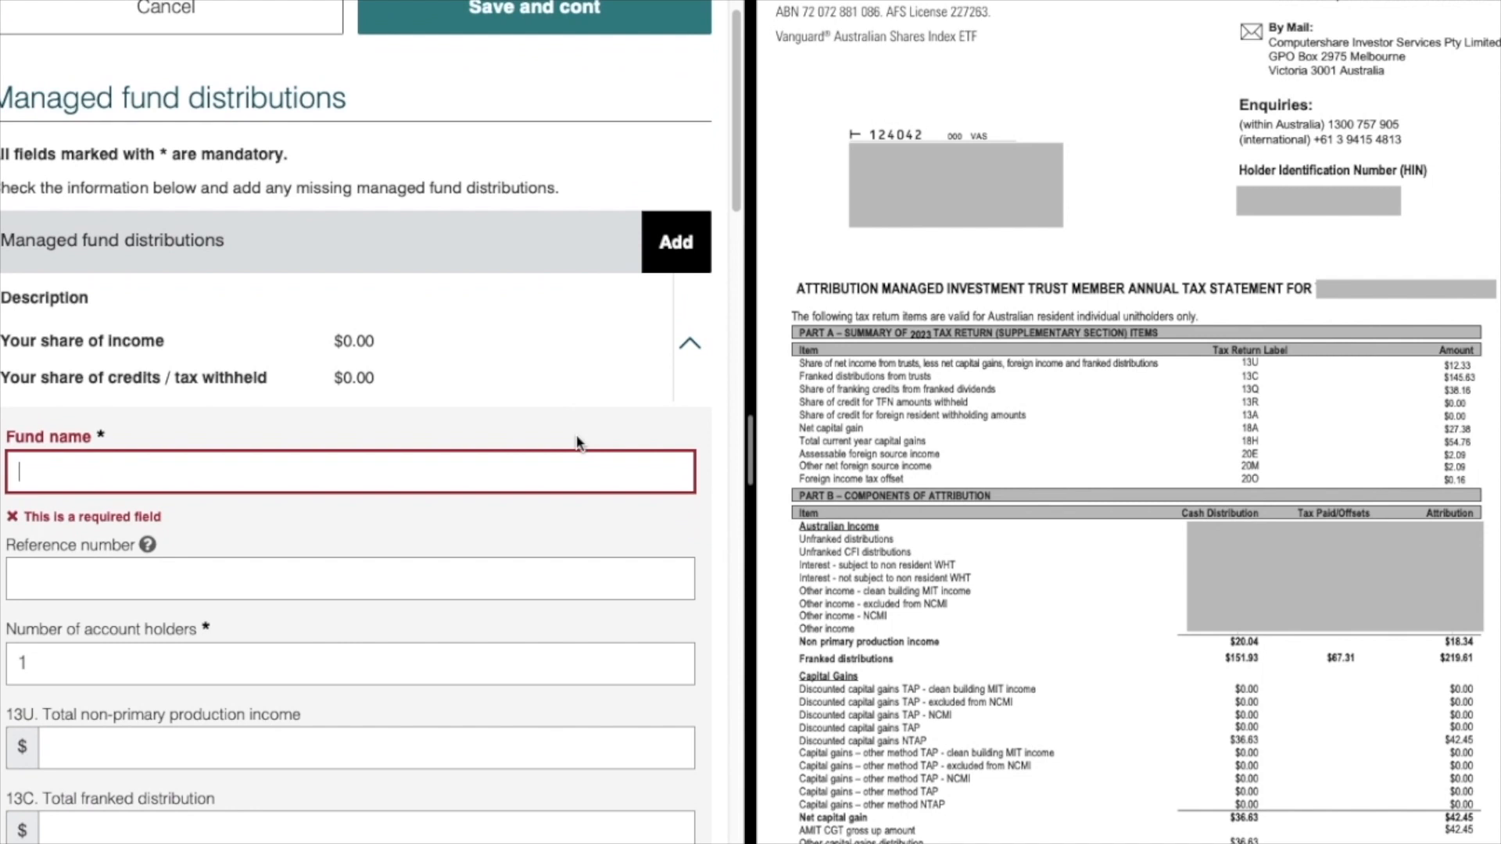
pyautogui.click(117, 383)
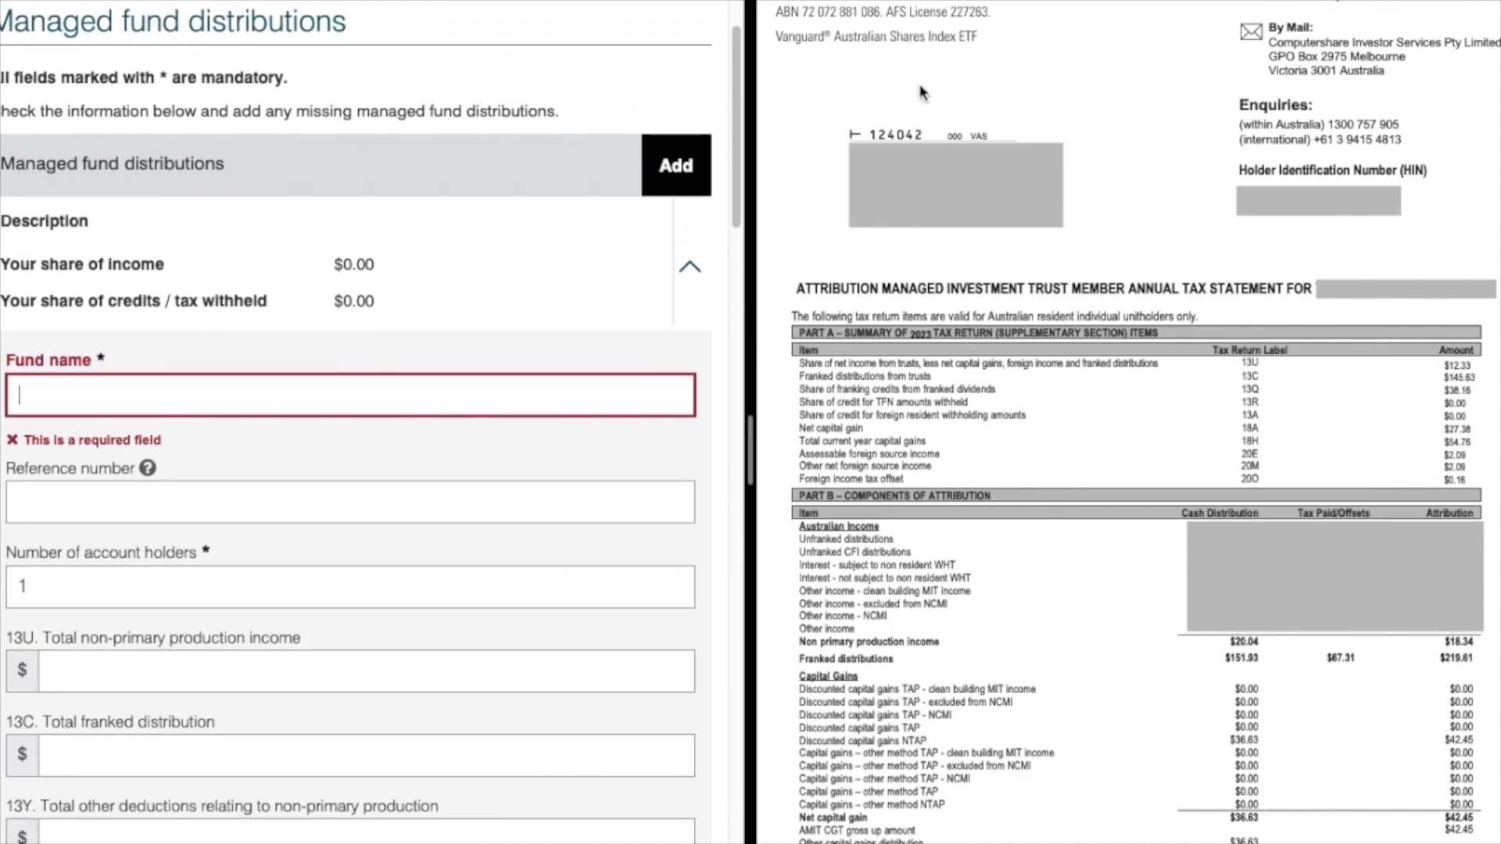
pyautogui.scroll(1, 962, 160)
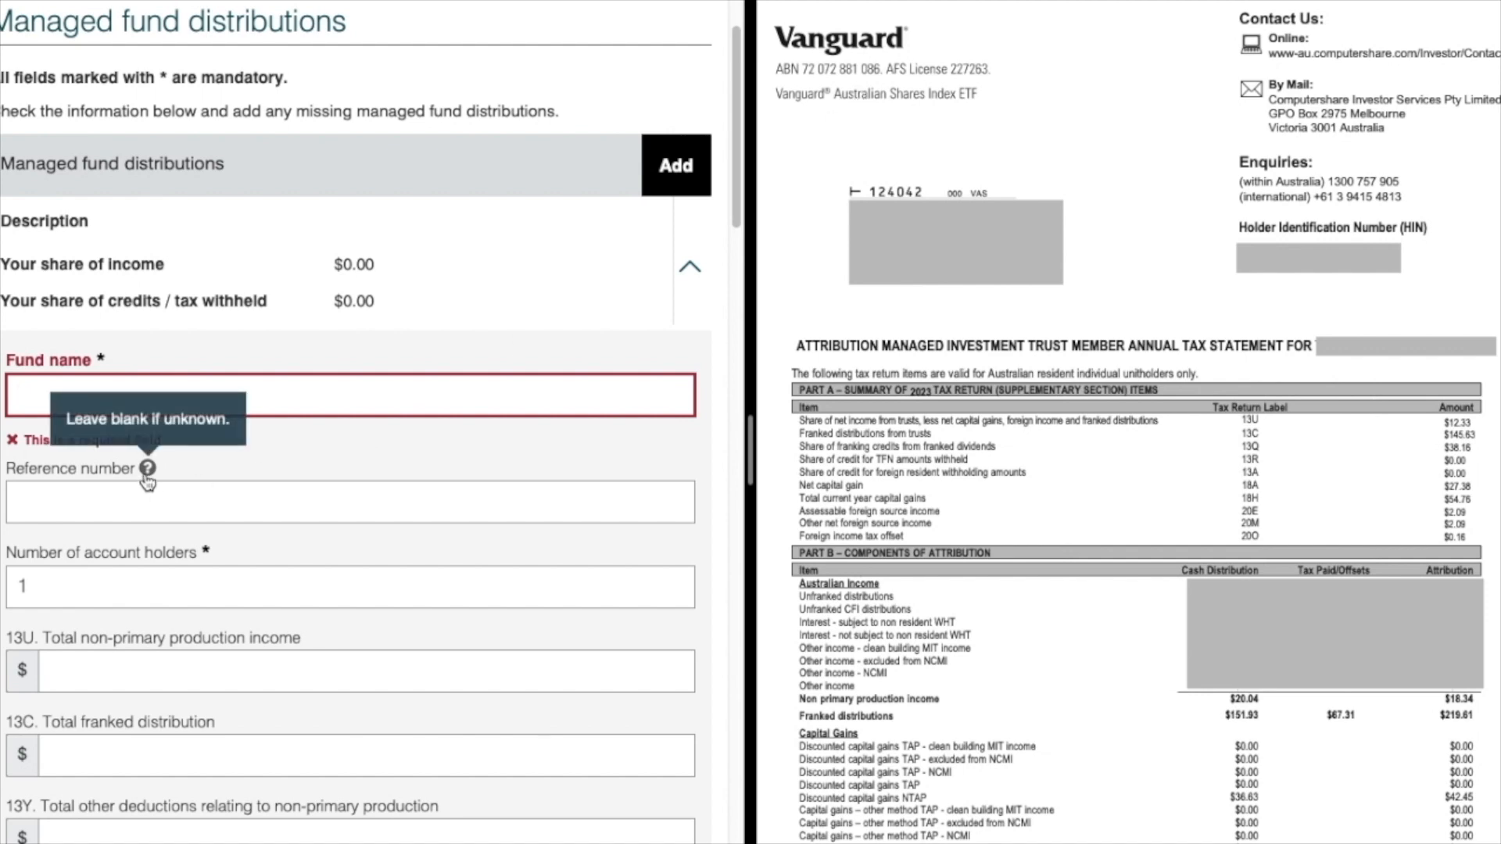
pyautogui.scroll(-3, 168, 490)
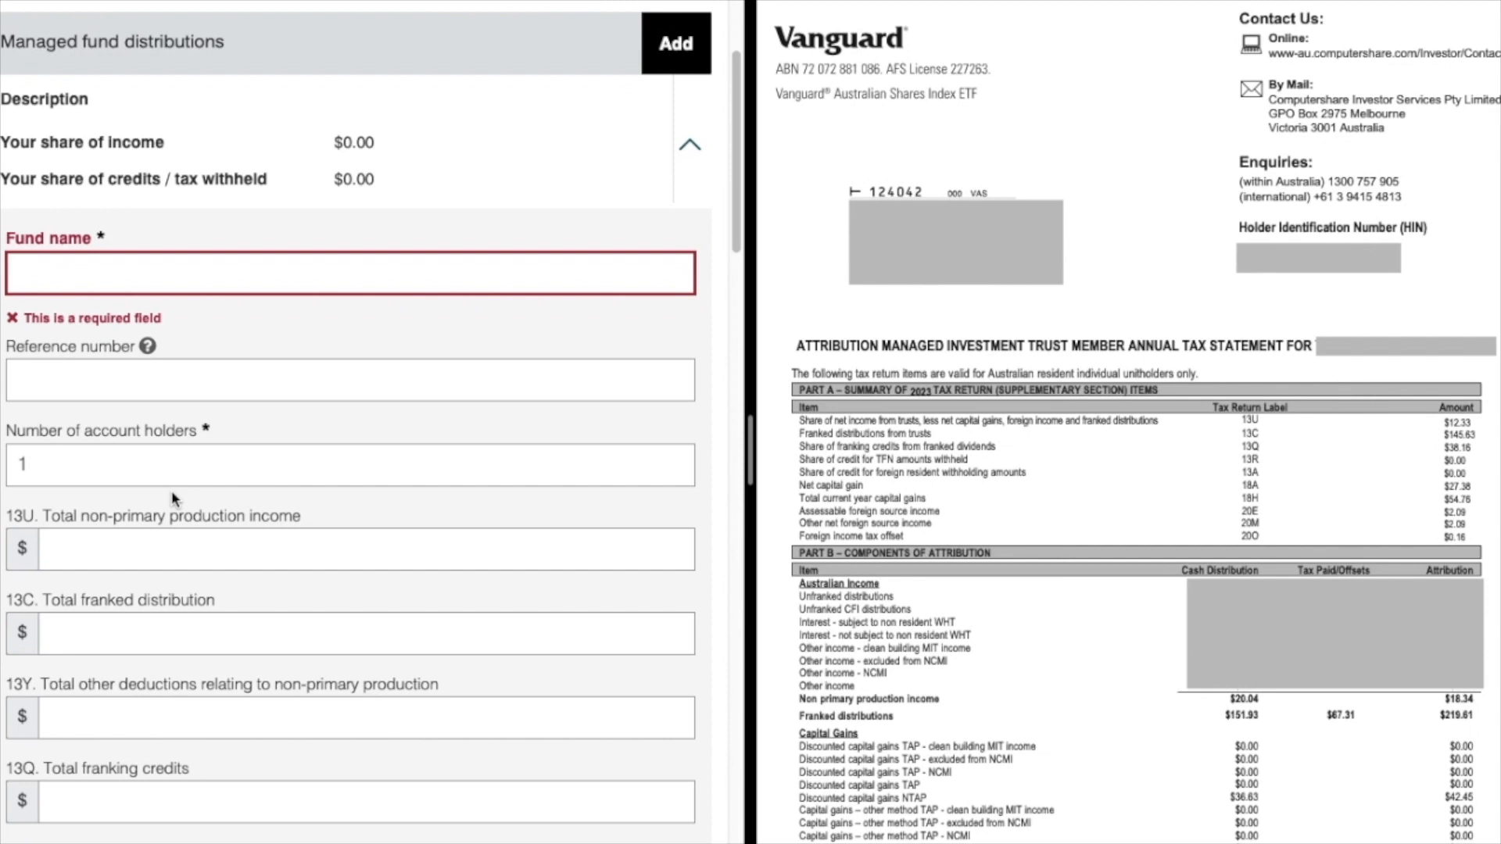
pyautogui.scroll(-6, 149, 443)
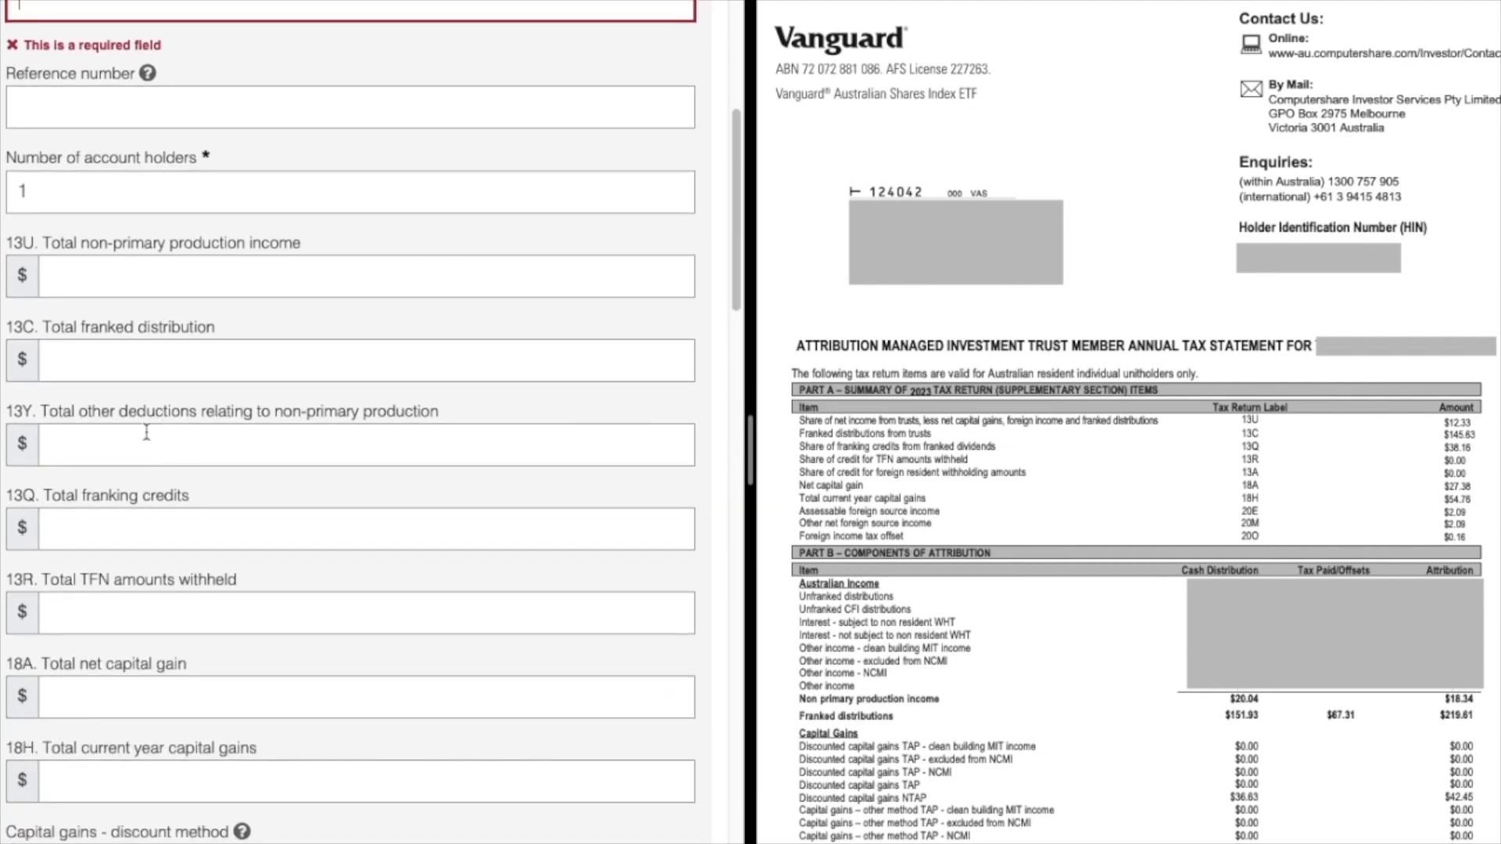
pyautogui.click(47, 268)
pyautogui.write('12.')
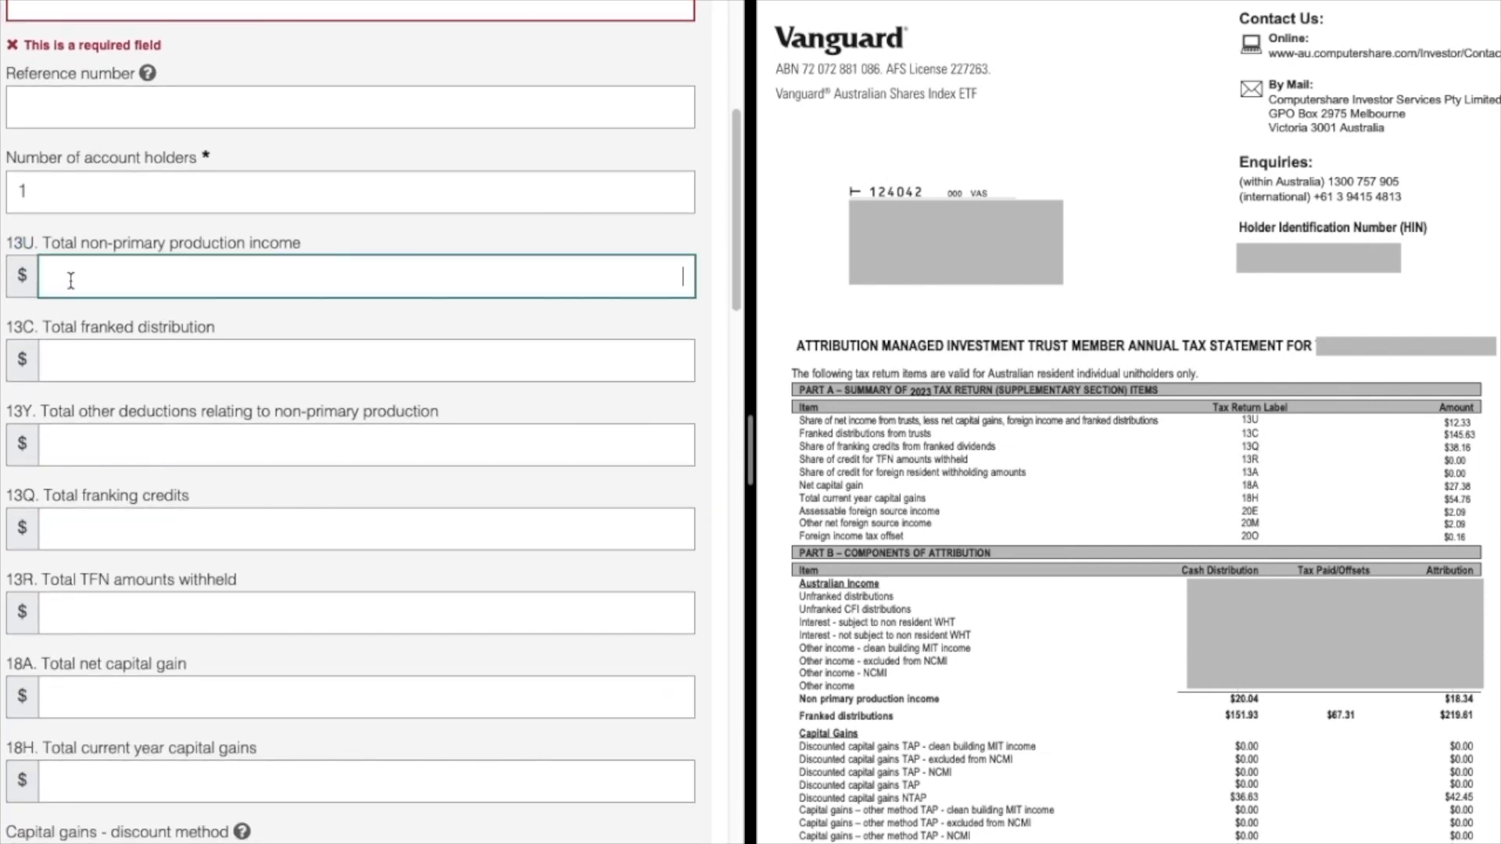
pyautogui.write('33')
pyautogui.press('Tab')
pyautogui.write('145.63')
pyautogui.press('Tab')
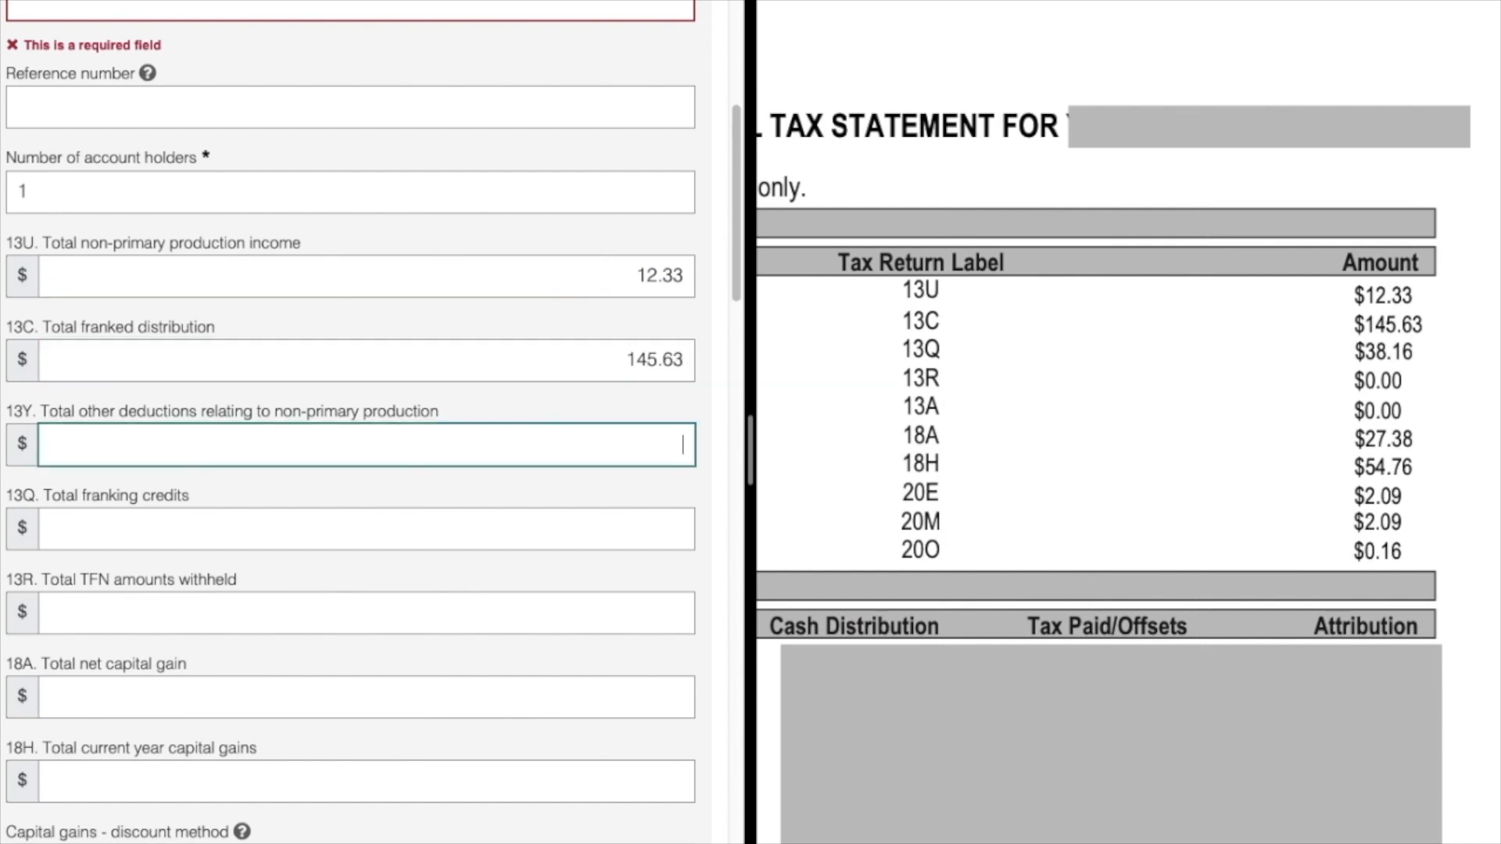
# Step: Leave 13Y blank and enter 38.16 for 13Q total franking credits and 0.00 for 13R total TFN amounts withheld
pyautogui.press('Tab')
pyautogui.write('38.16')
pyautogui.press('Tab')
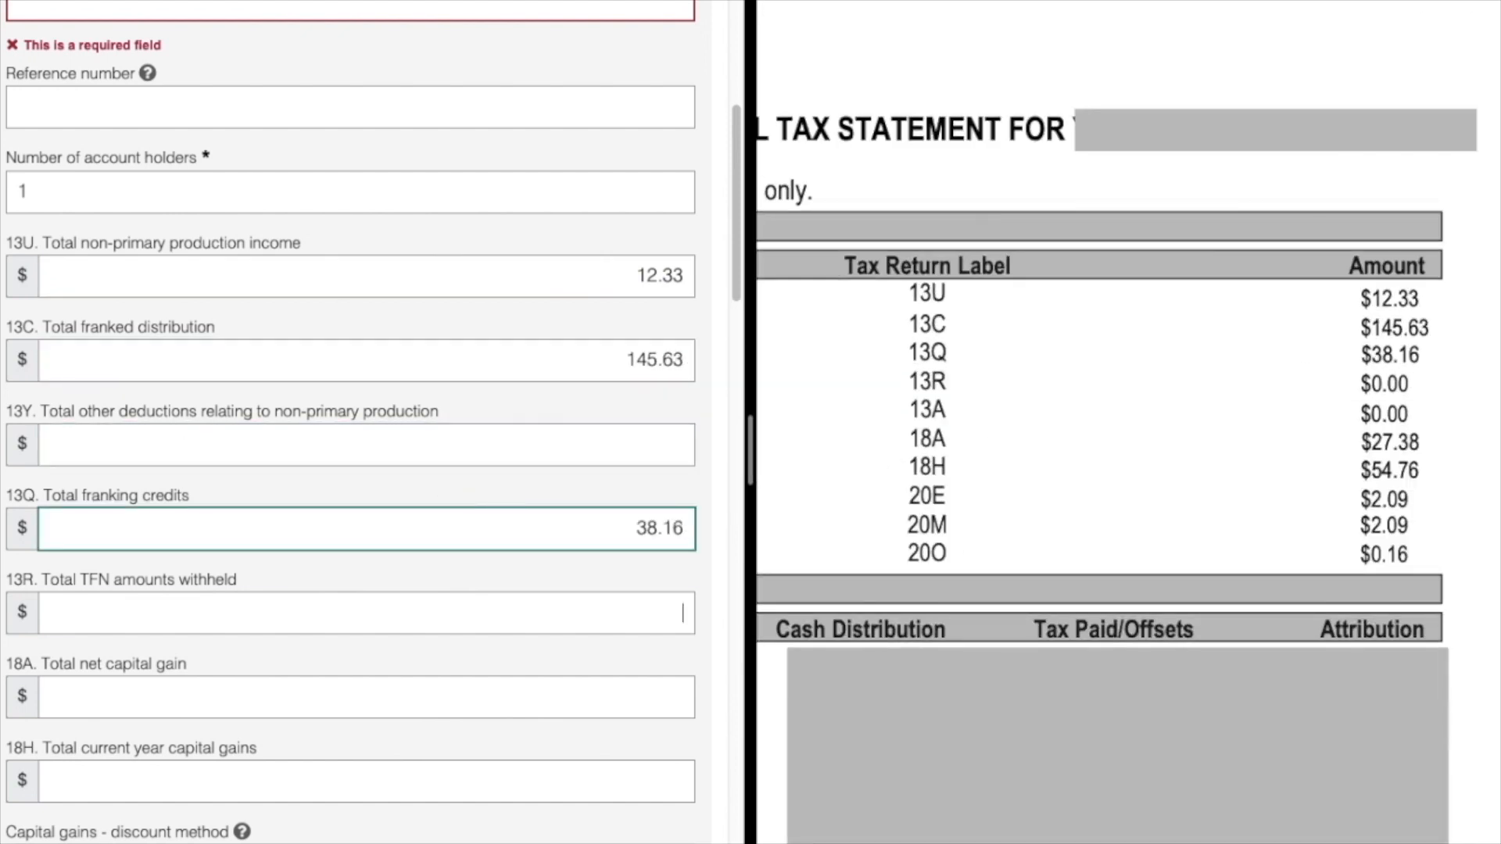
pyautogui.scroll(-4, 443, 489)
pyautogui.write('0.00')
pyautogui.press('Tab')
# Step: Enter 27.38 for 18A total net capital gain and 54.76 for 18H total current year capital gains
pyautogui.write('27.38')
pyautogui.press('Tab')
pyautogui.write('54.76')
pyautogui.press('Tab')
# Step: Enter 2.09 for both 20E assessable and 20M other net foreign source income, and 0.16 for the 20O foreign income tax offset
pyautogui.scroll(-3, 319, 545)
pyautogui.click(318, 545)
pyautogui.write('2.09')
pyautogui.press('Tab')
pyautogui.write('2.09')
pyautogui.press('Tab')
pyautogui.write('0.16')
pyautogui.press('Tab')
pyautogui.scroll(-5, 352, 422)
pyautogui.scroll(-1, 351, 766)
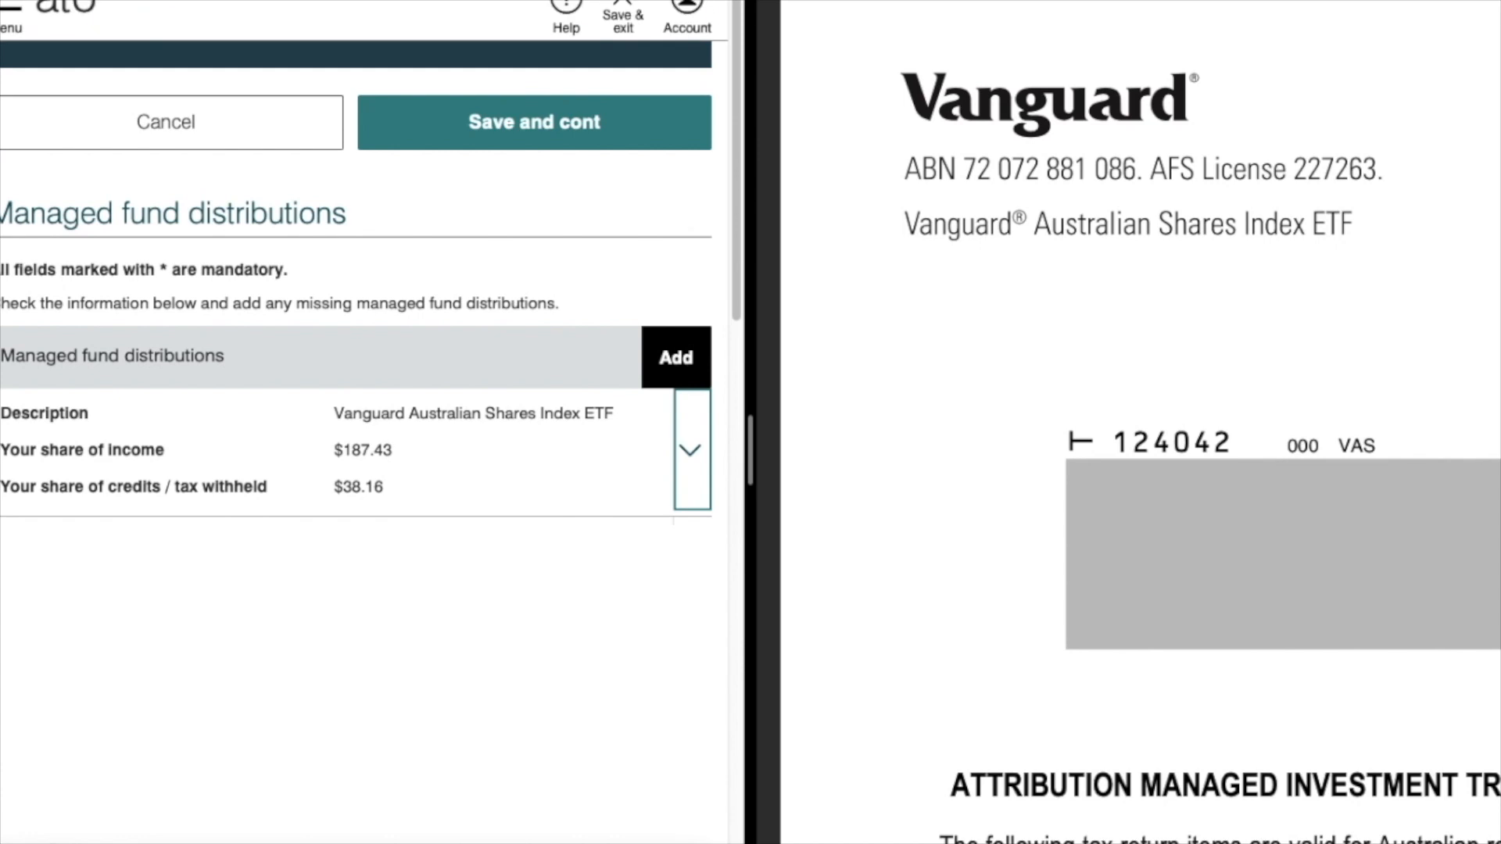
pyautogui.moveTo(500, 491); pyautogui.dragTo(62, 47)
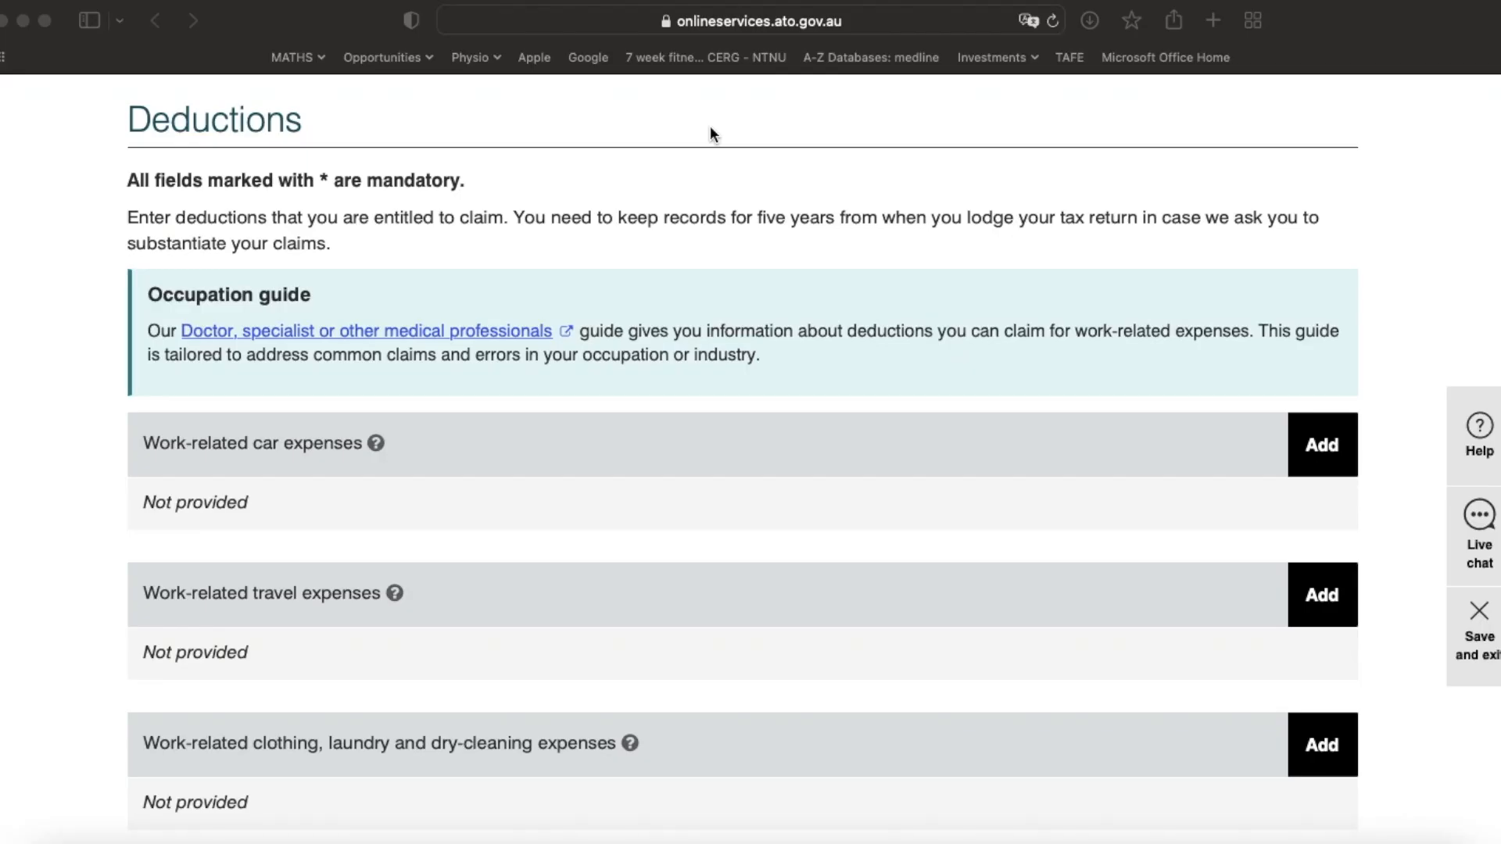
# Step: Add a work-related travel expense described as "Sydney flight- work conference" with an amount of 300 and save it
pyautogui.click(710, 127)
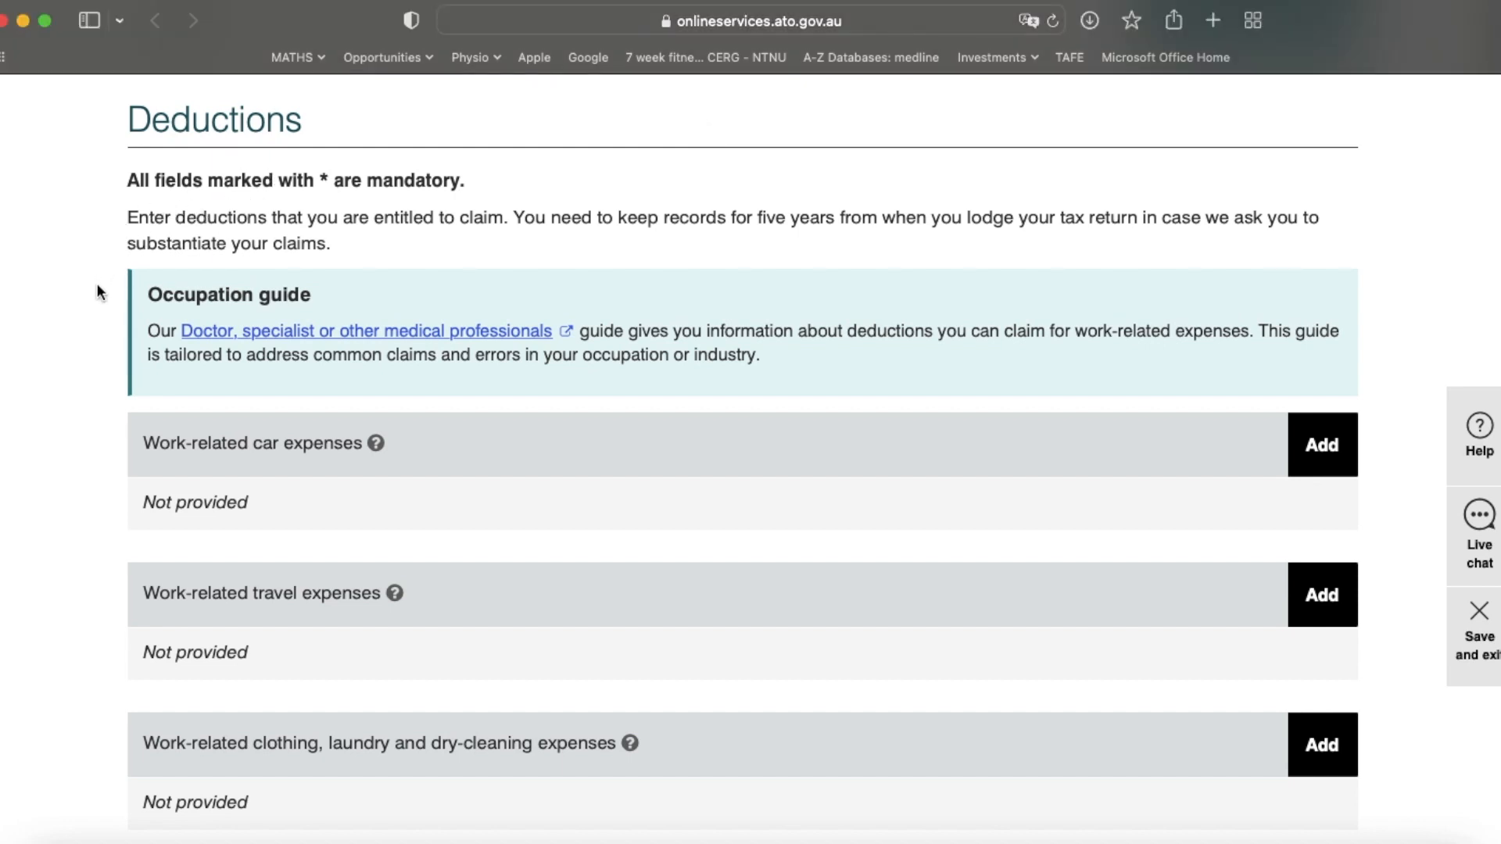
pyautogui.scroll(-3, 97, 283)
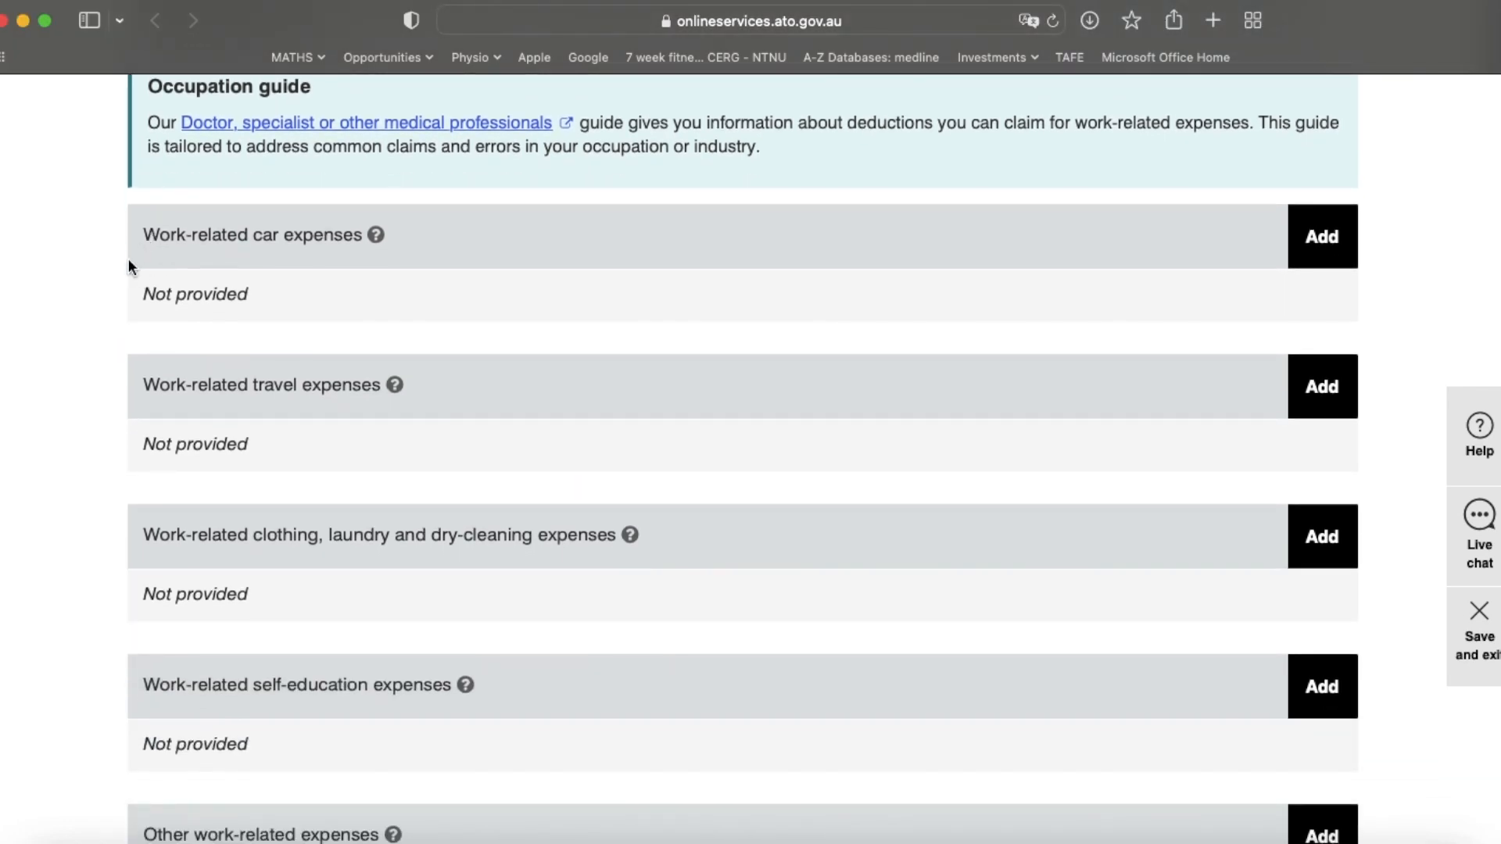
pyautogui.scroll(-2, 313, 255)
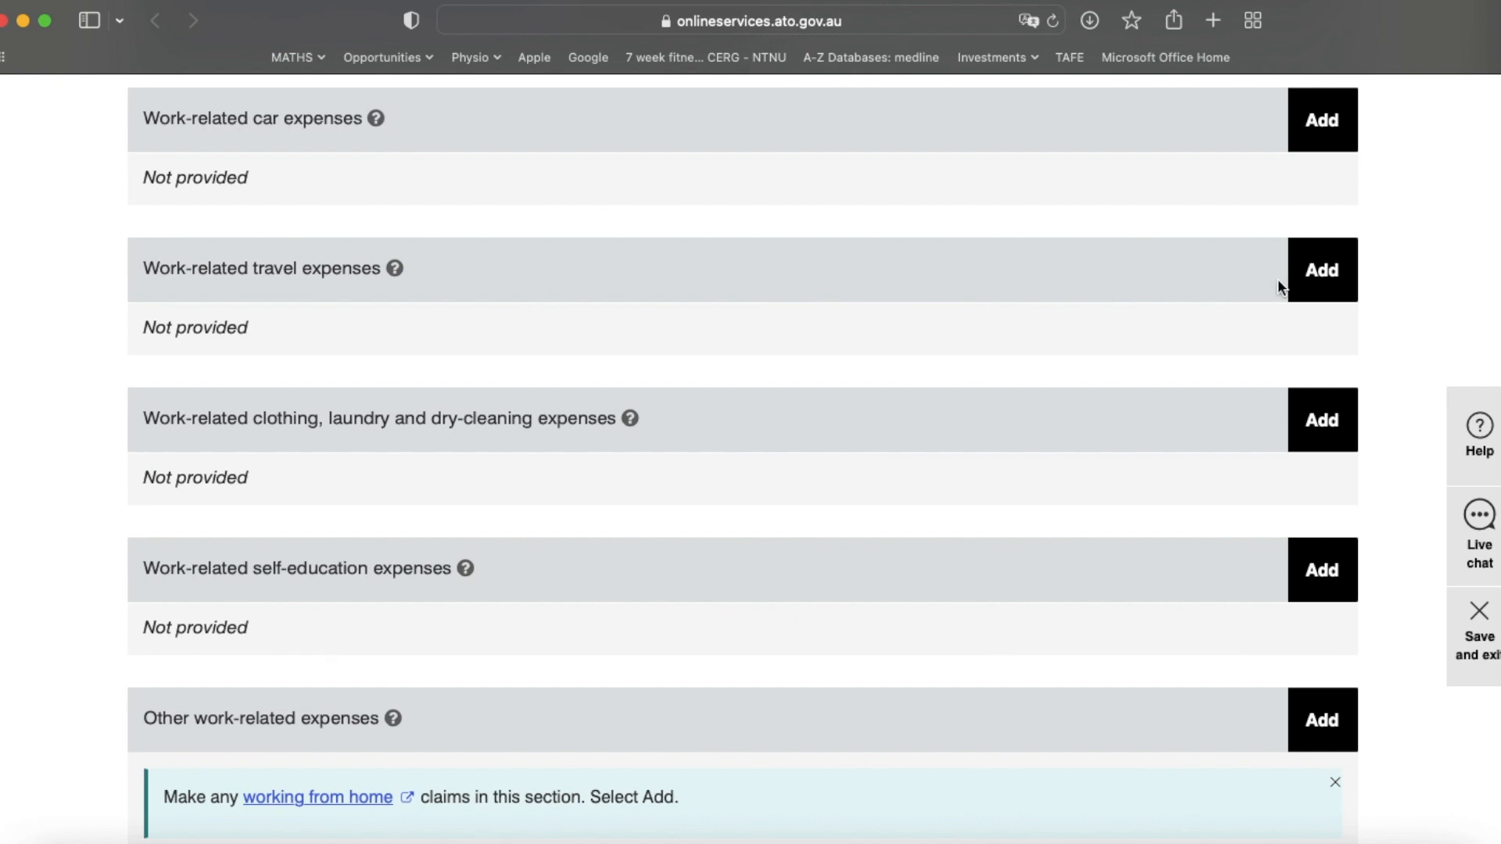
pyautogui.click(1322, 274)
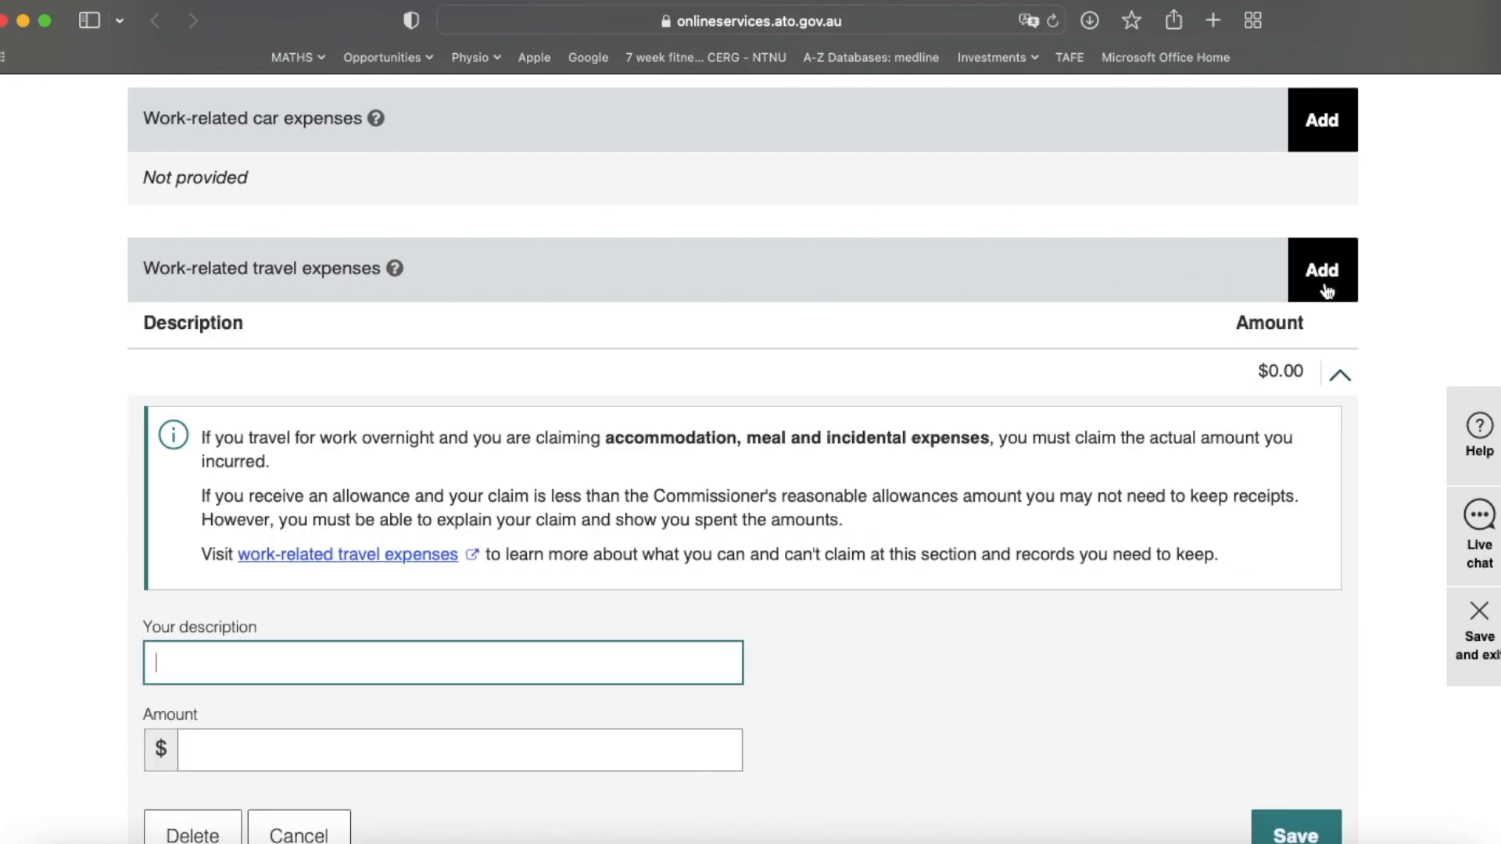
pyautogui.scroll(-2, 603, 611)
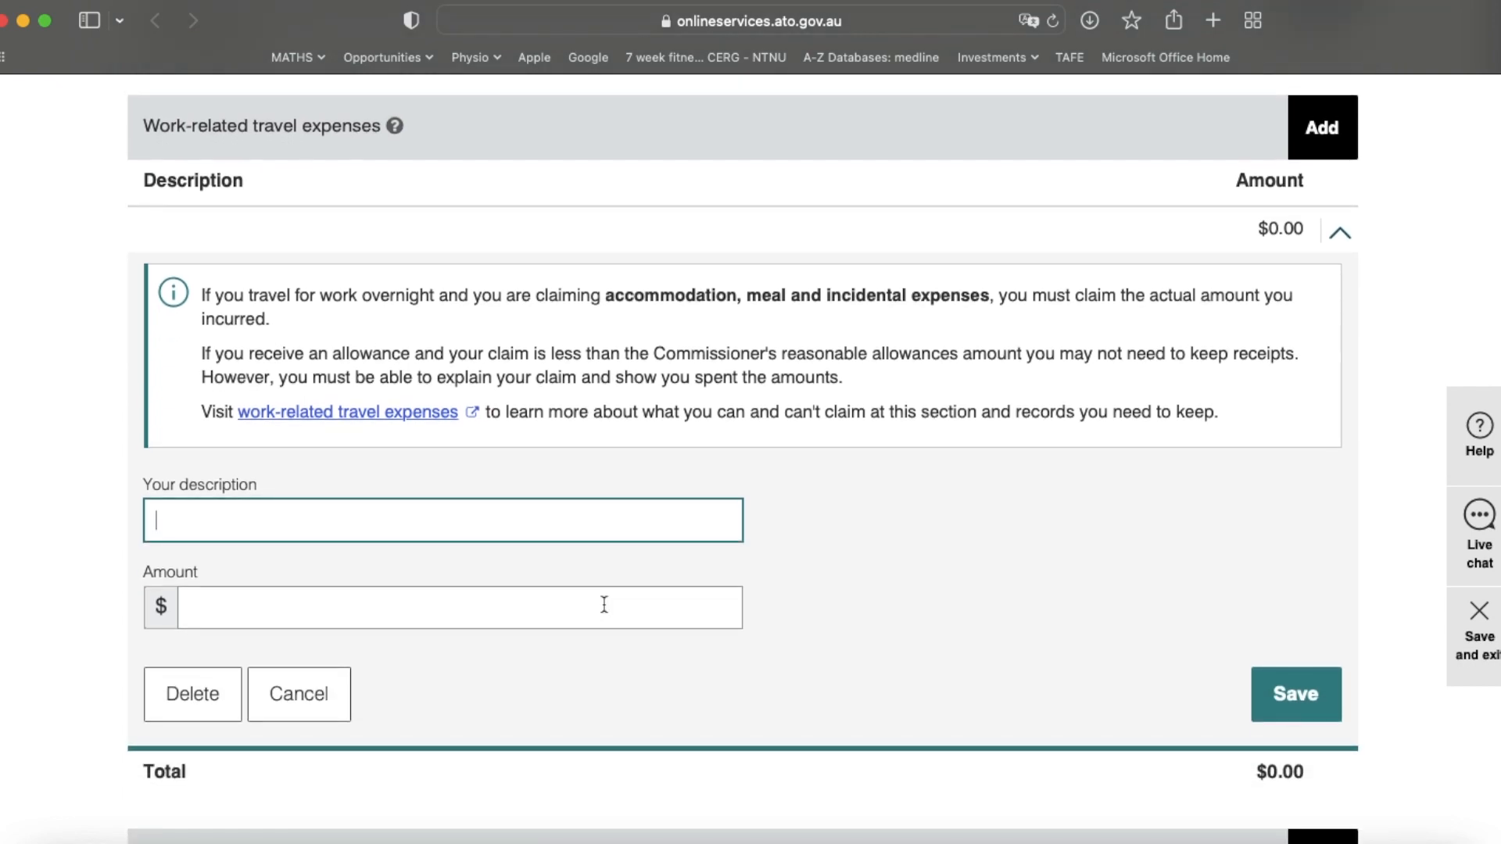
pyautogui.write('Sydney flight - work conferenc')
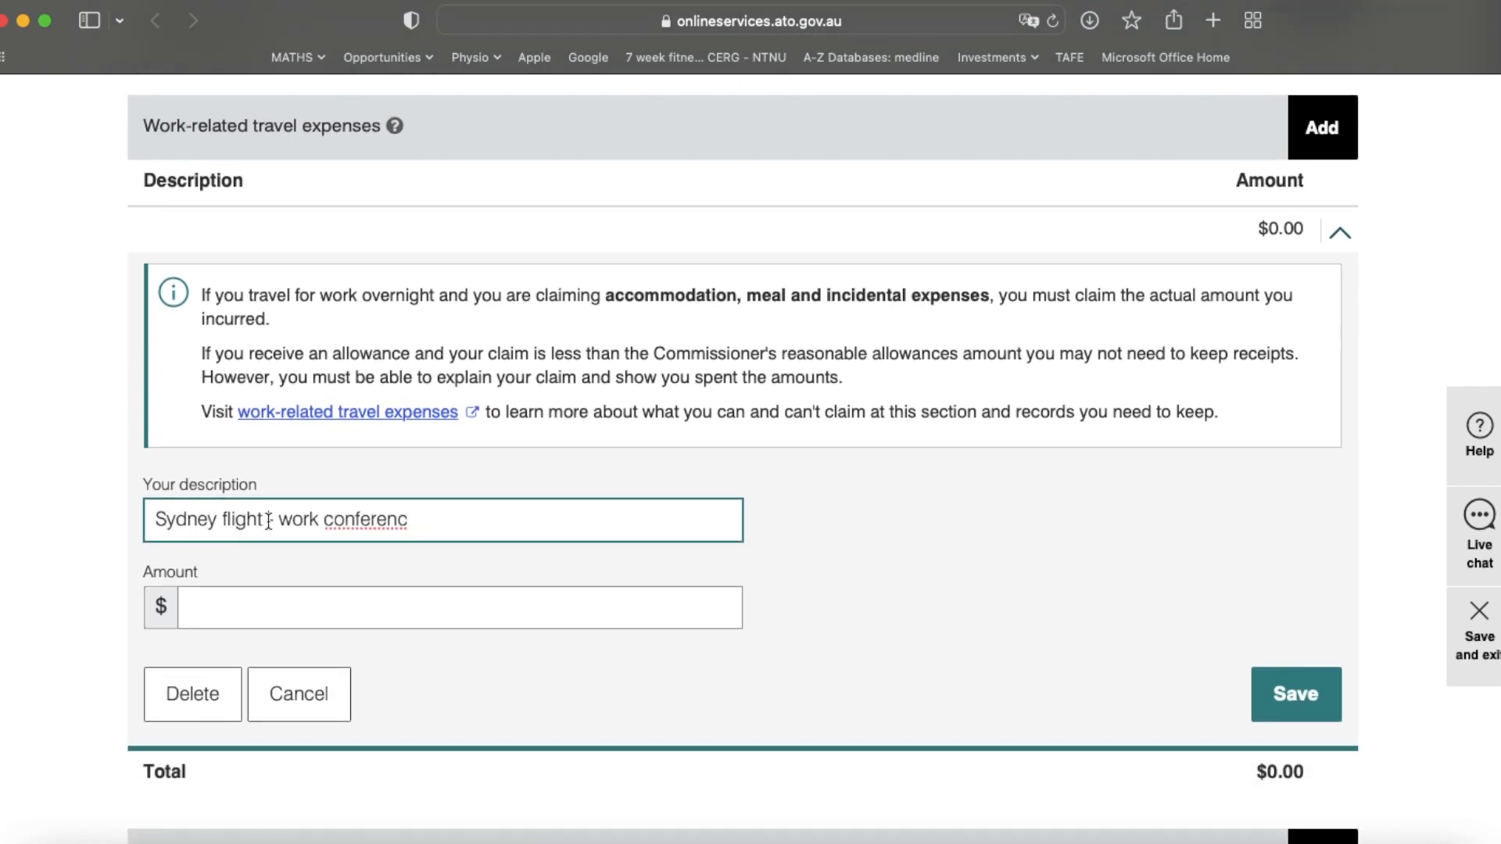
pyautogui.write('e')
pyautogui.click(306, 610)
pyautogui.write('300')
pyautogui.click(1295, 694)
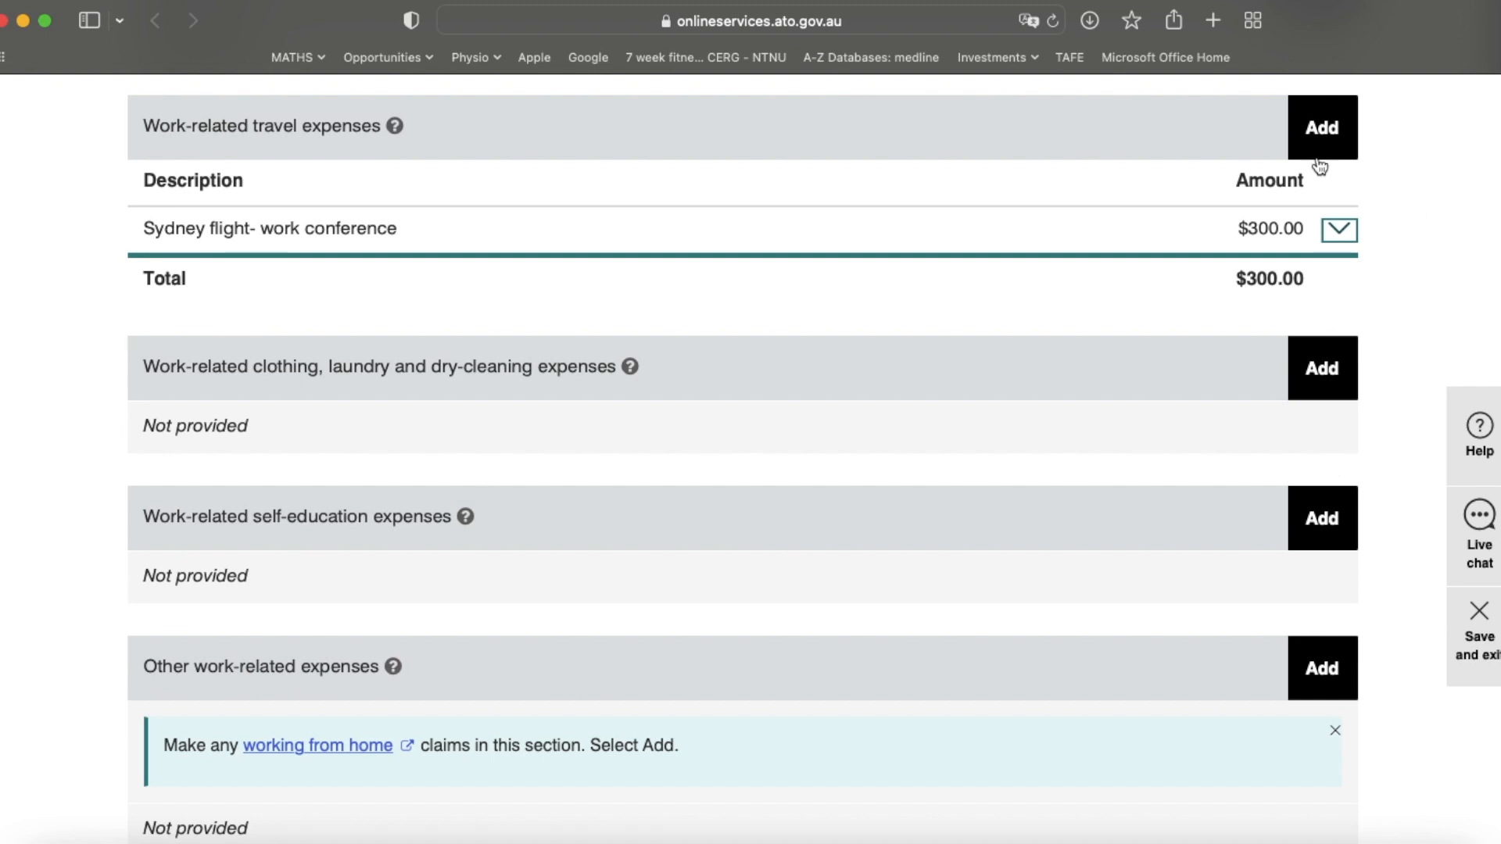
# Step: Add another work-related travel expense described as "Sydney accommodation- conferen" with an amount of 400 and save it
pyautogui.click(1325, 141)
pyautogui.write('Sydney accommodation- conferen')
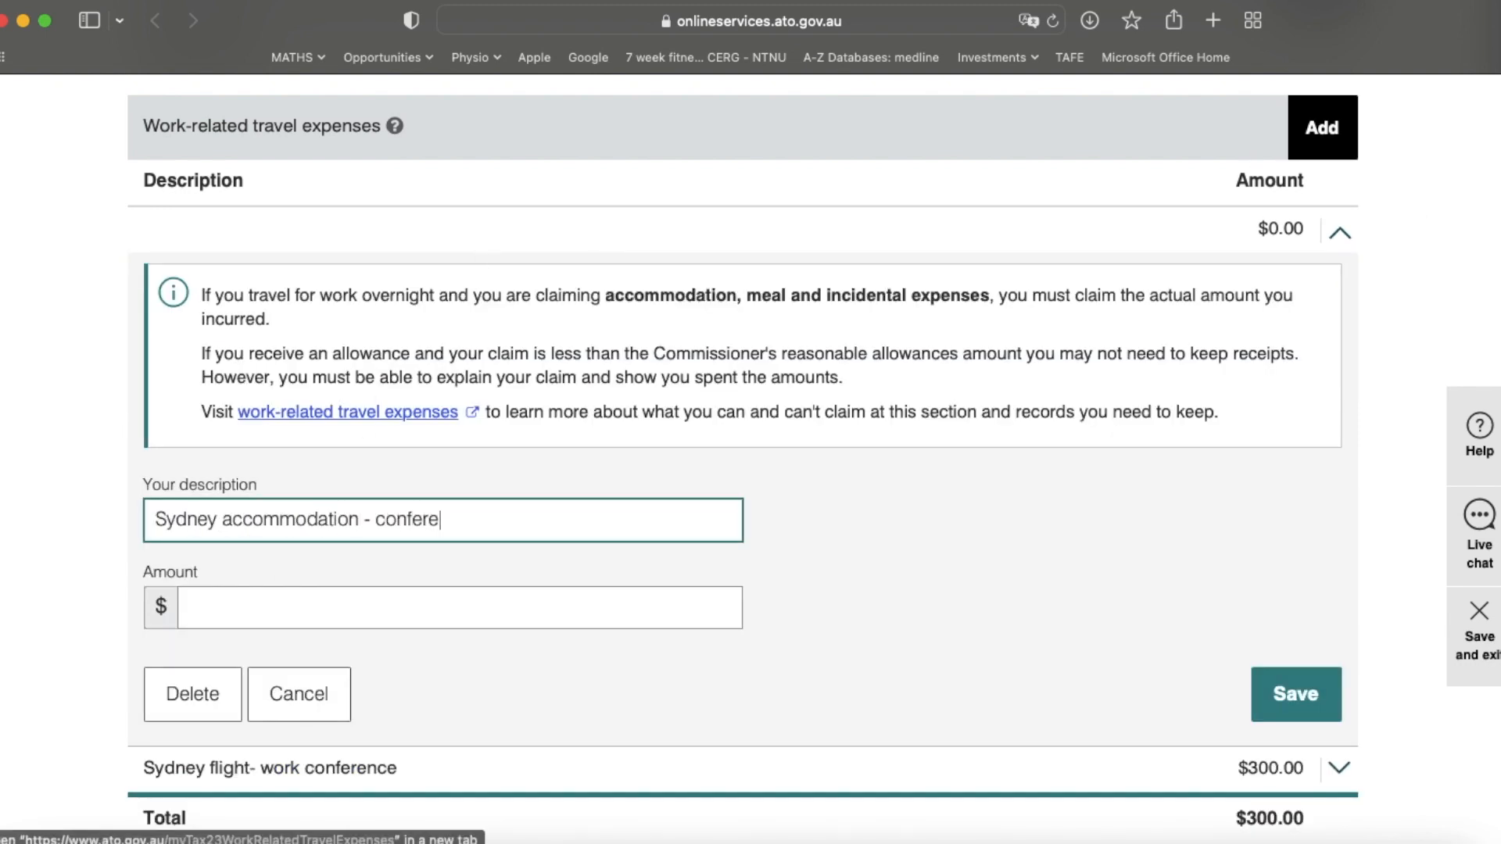
pyautogui.click(239, 616)
pyautogui.write('400')
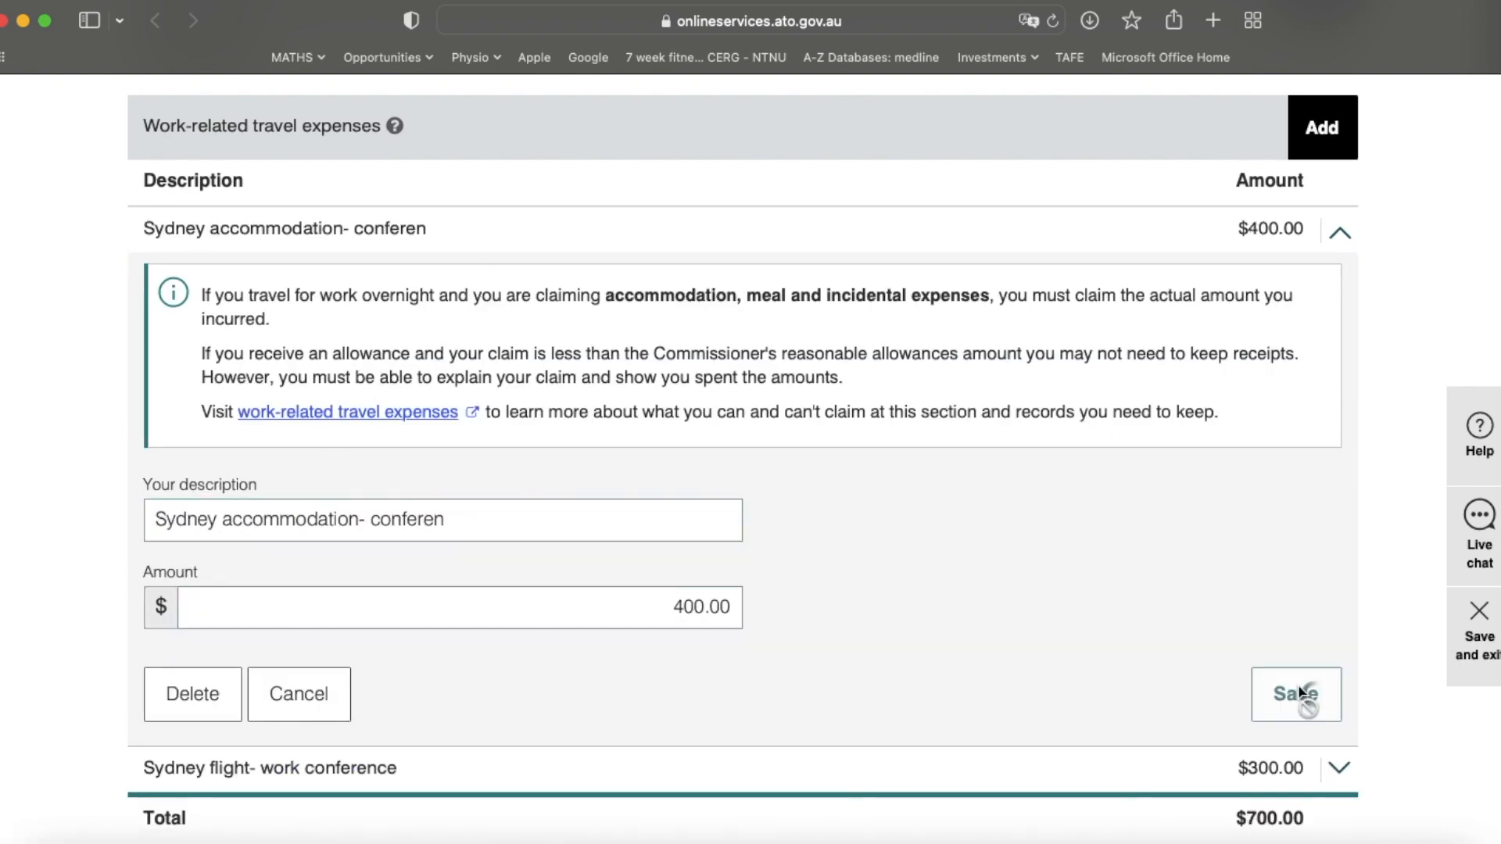
pyautogui.click(1292, 693)
# Step: Add a work-related clothing, laundry and dry-cleaning expense and set its clothing type to Protective clothing
pyautogui.moveTo(632, 416)
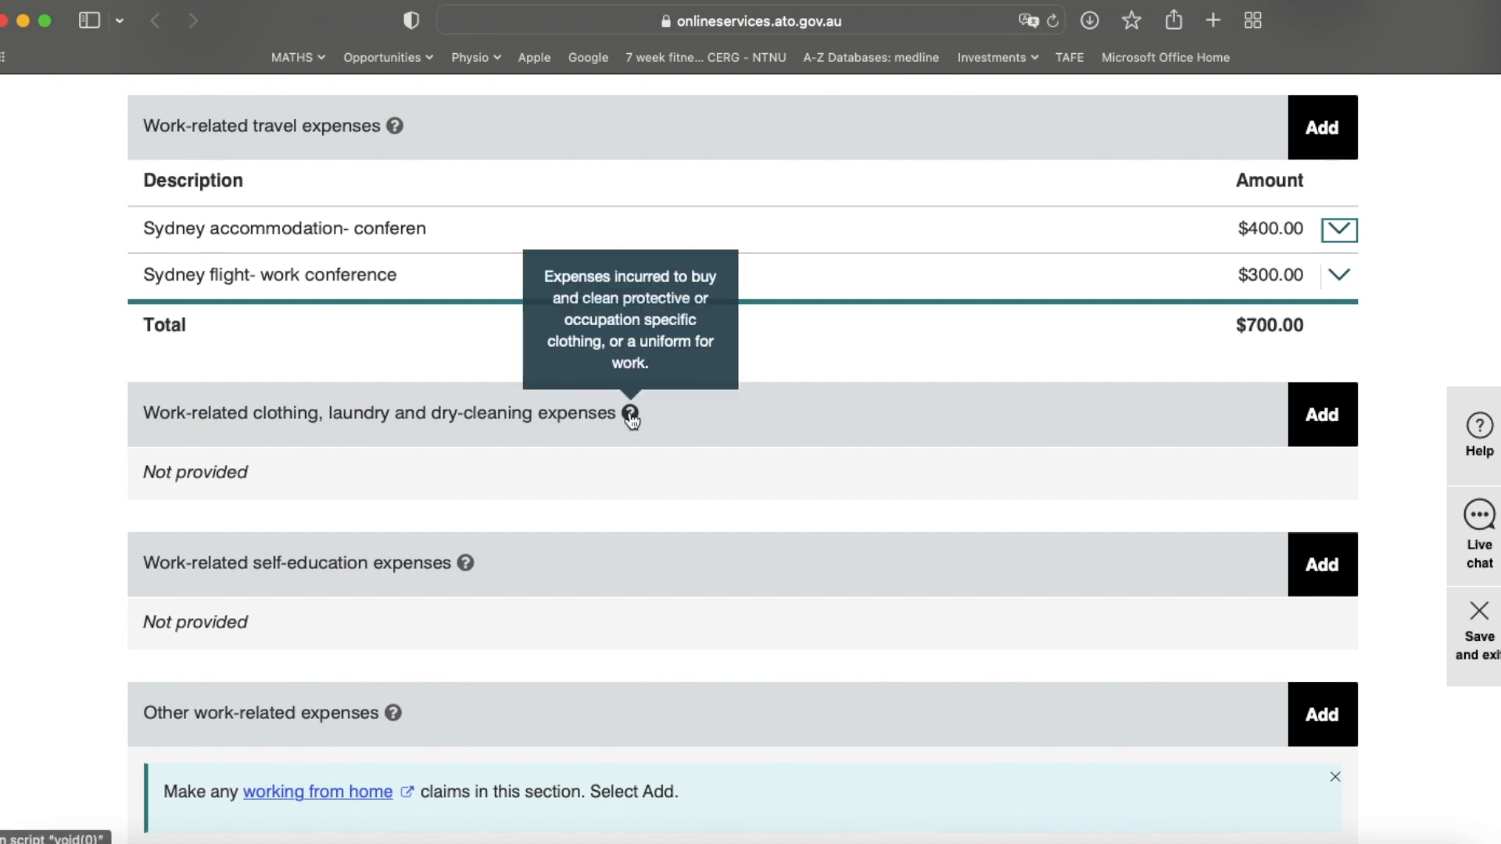
pyautogui.scroll(-2, 195, 474)
pyautogui.scroll(-1, 203, 476)
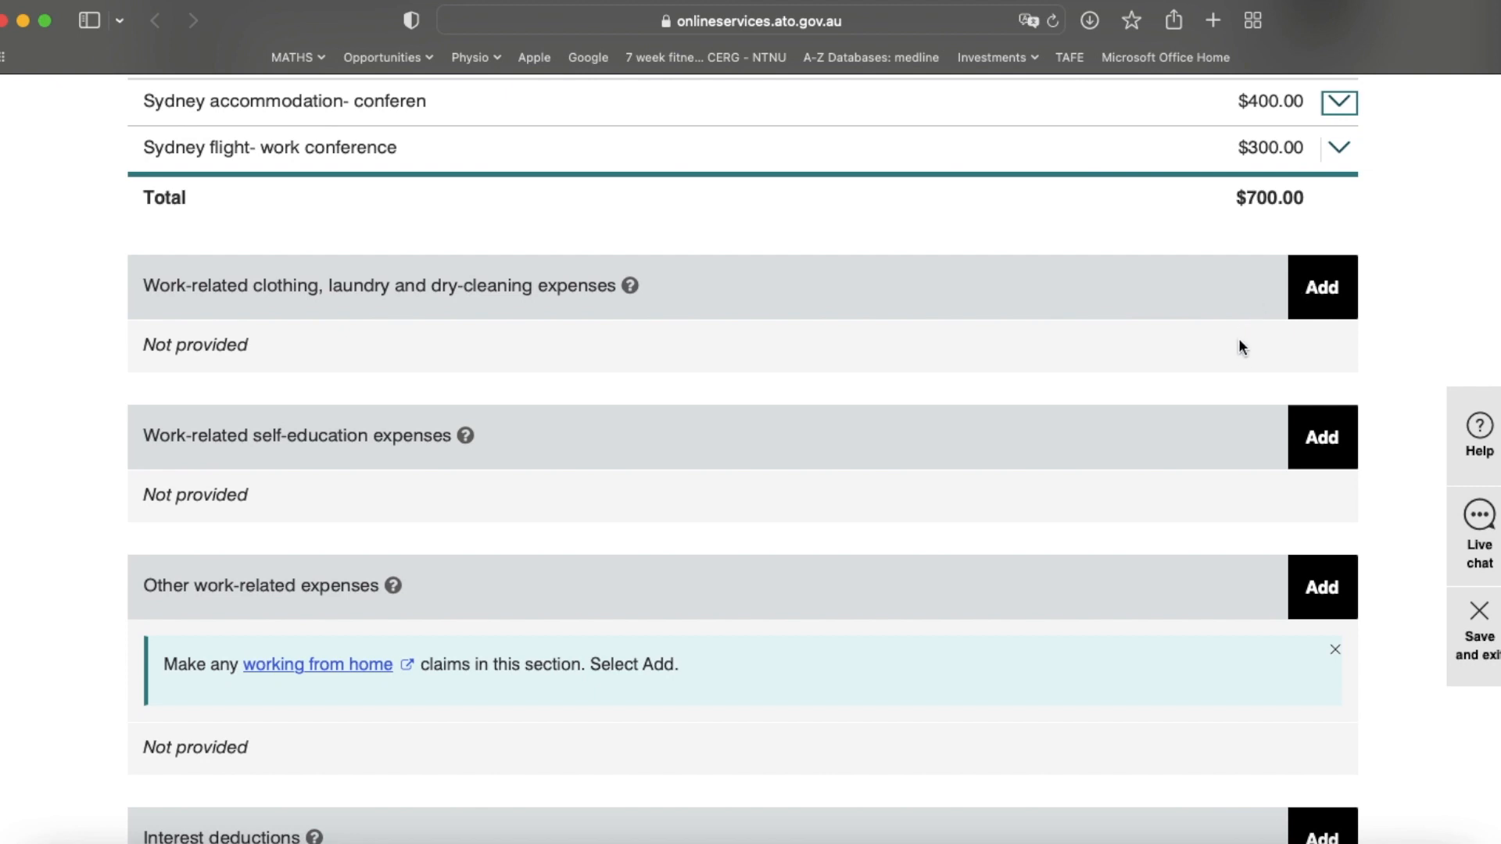
pyautogui.click(1313, 305)
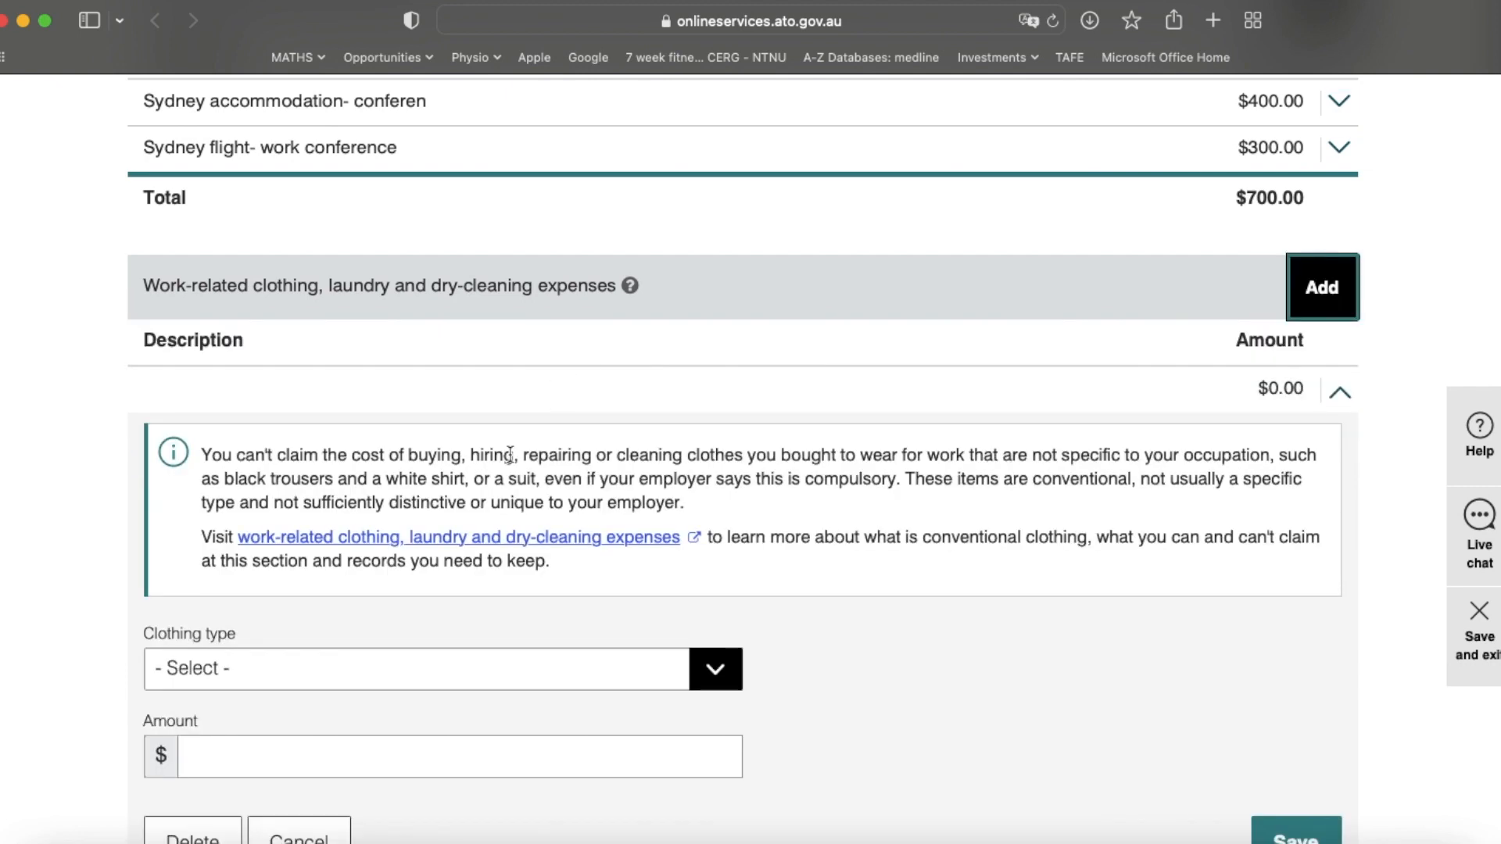
pyautogui.scroll(-2, 485, 508)
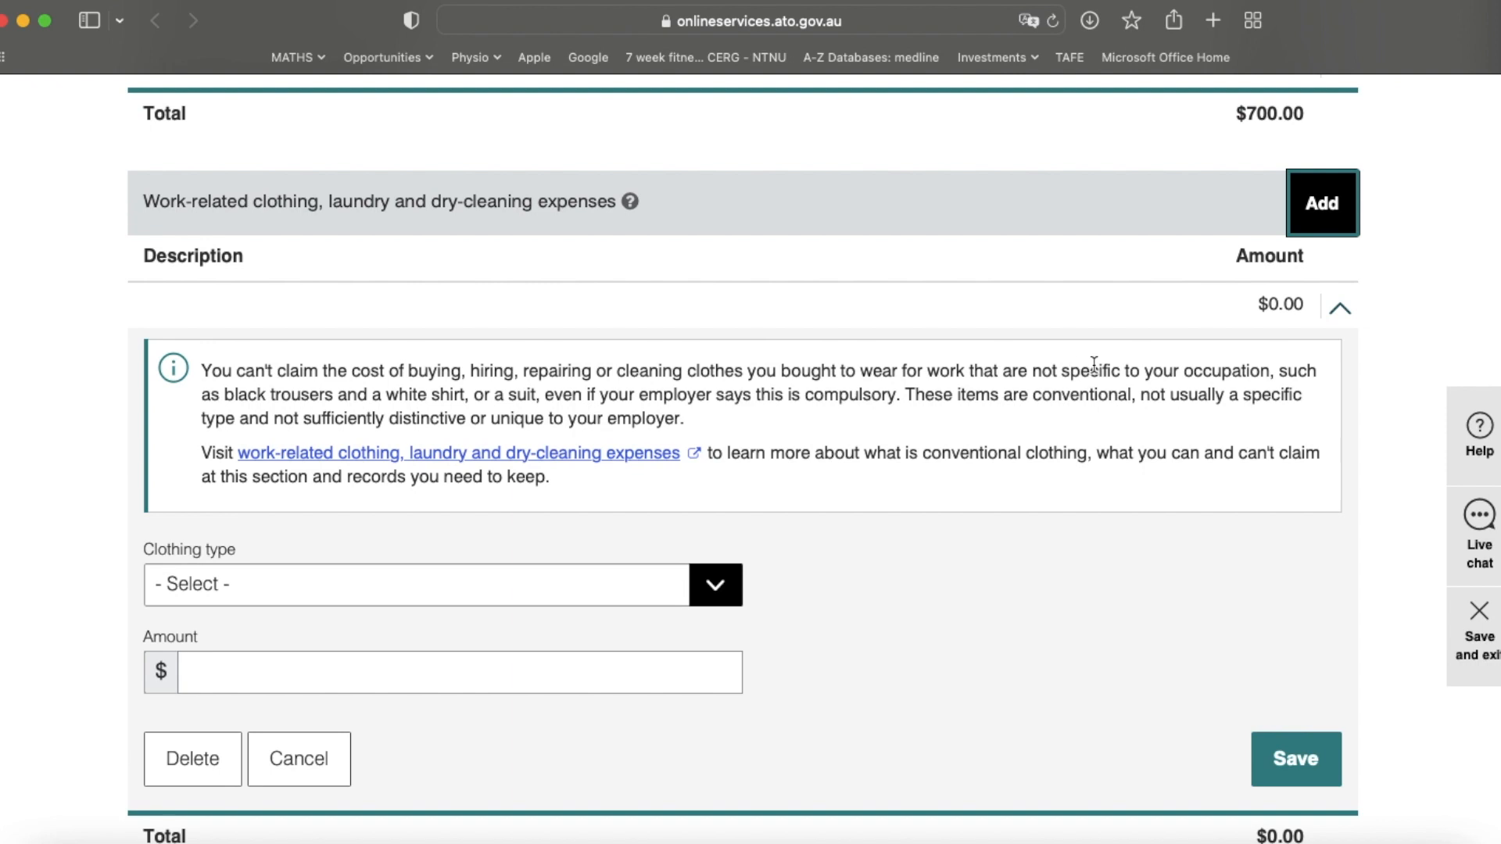
pyautogui.click(1036, 369)
pyautogui.moveTo(1033, 369); pyautogui.dragTo(1124, 370)
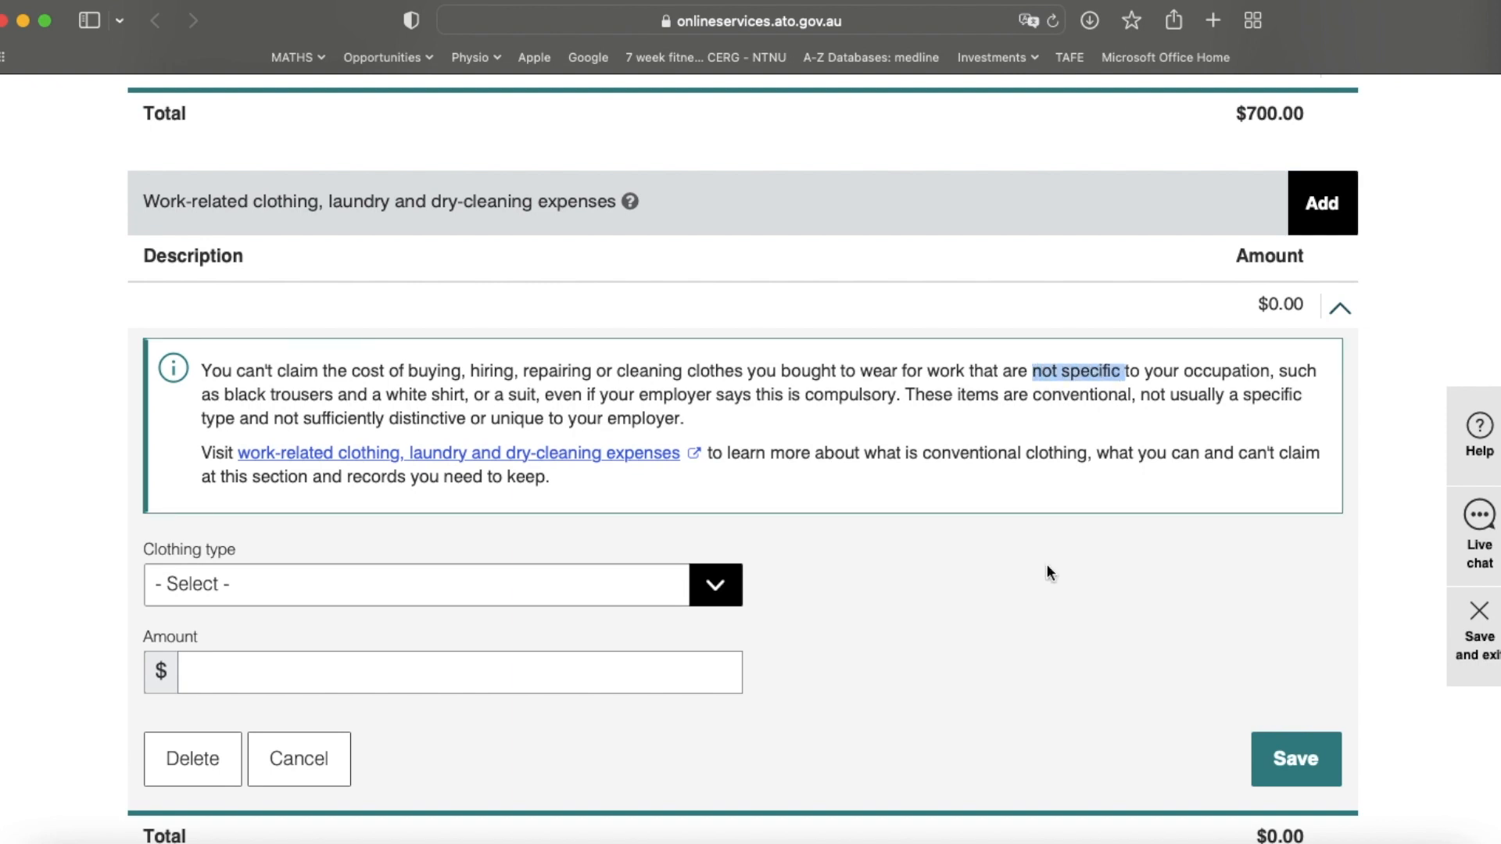
pyautogui.scroll(-2, 1047, 564)
pyautogui.click(467, 442)
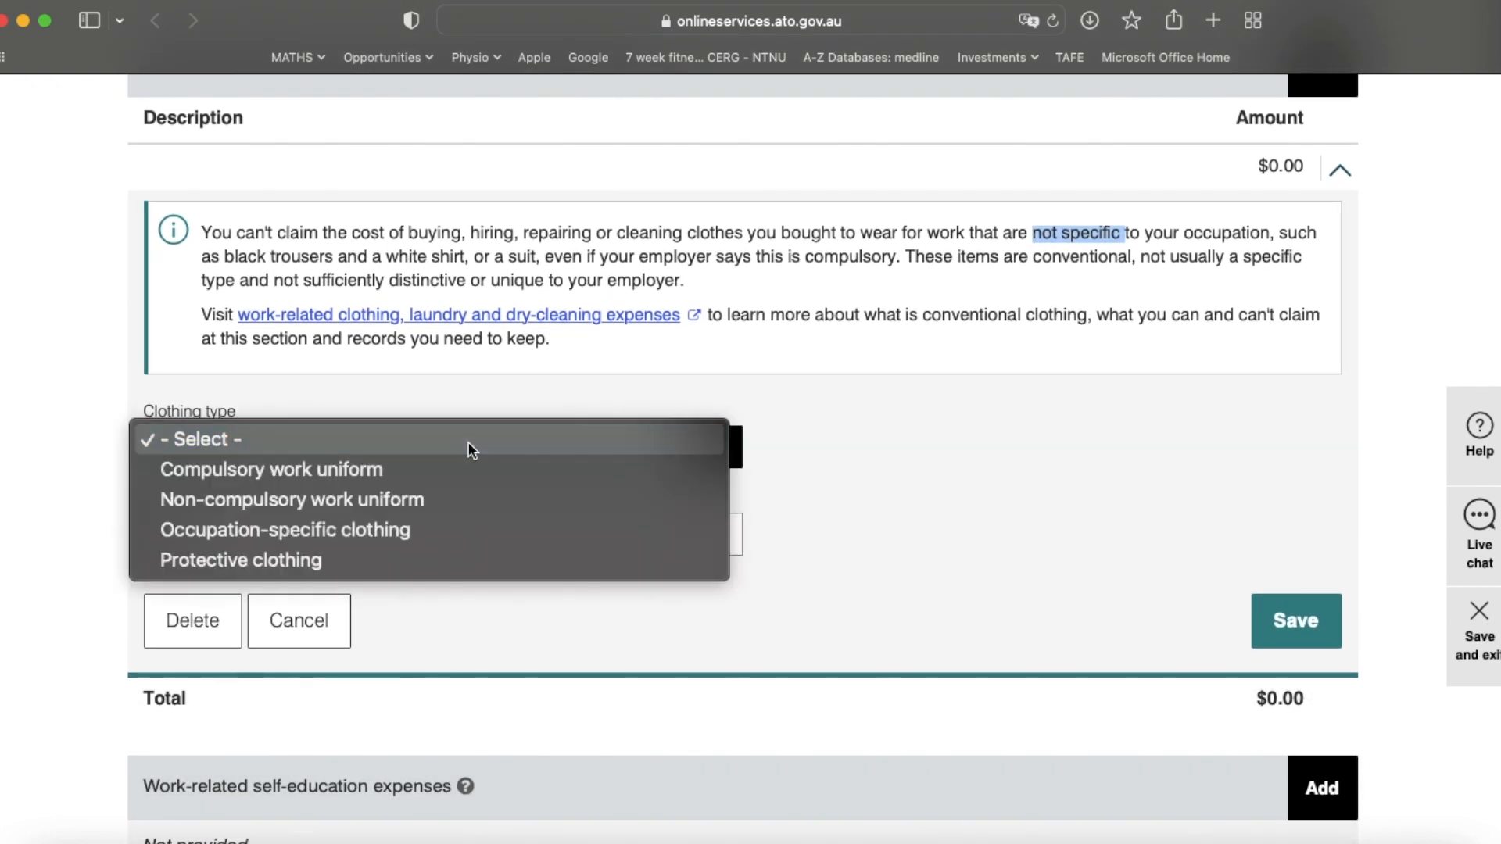
pyautogui.click(477, 469)
pyautogui.click(453, 541)
pyautogui.click(483, 449)
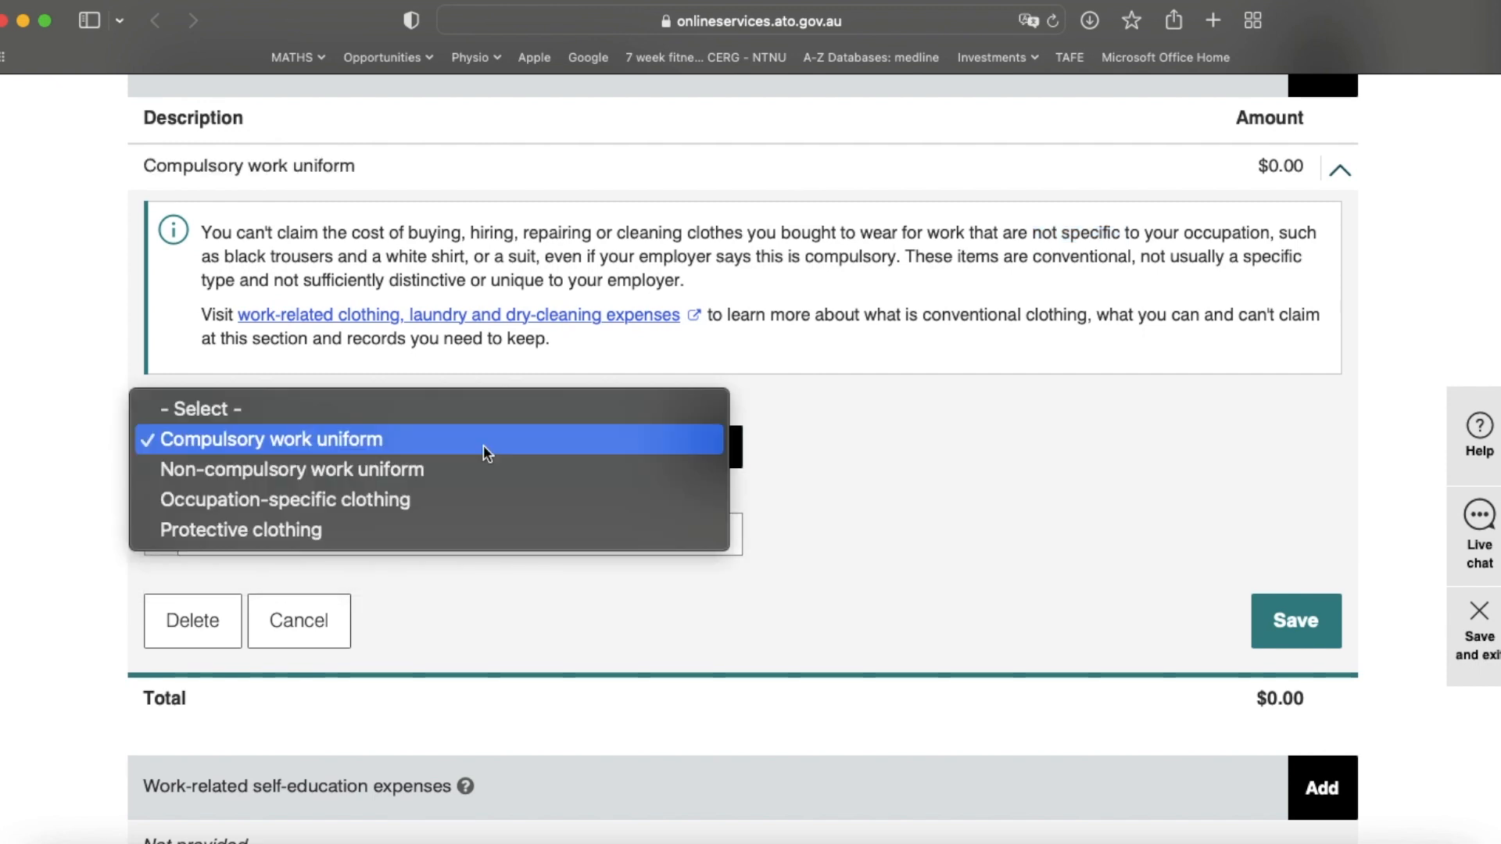
pyautogui.click(463, 536)
# Step: Set the protective clothing amount to 165 and save the expense
pyautogui.click(406, 517)
pyautogui.write('Pro')
pyautogui.press('BackSpace')
pyautogui.press('BackSpace')
pyautogui.press('BackSpace')
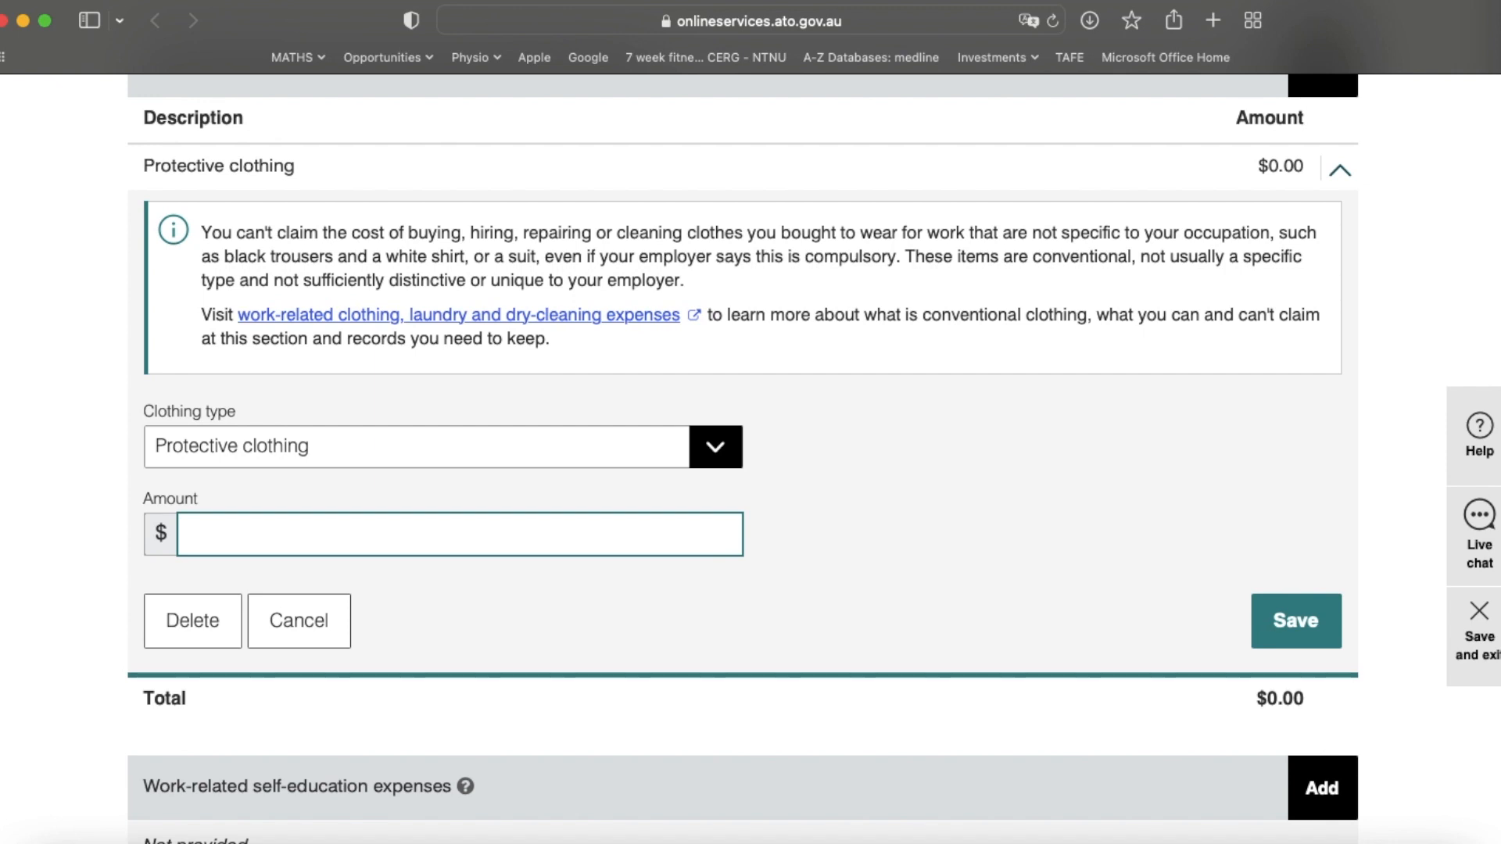
pyautogui.write('1')
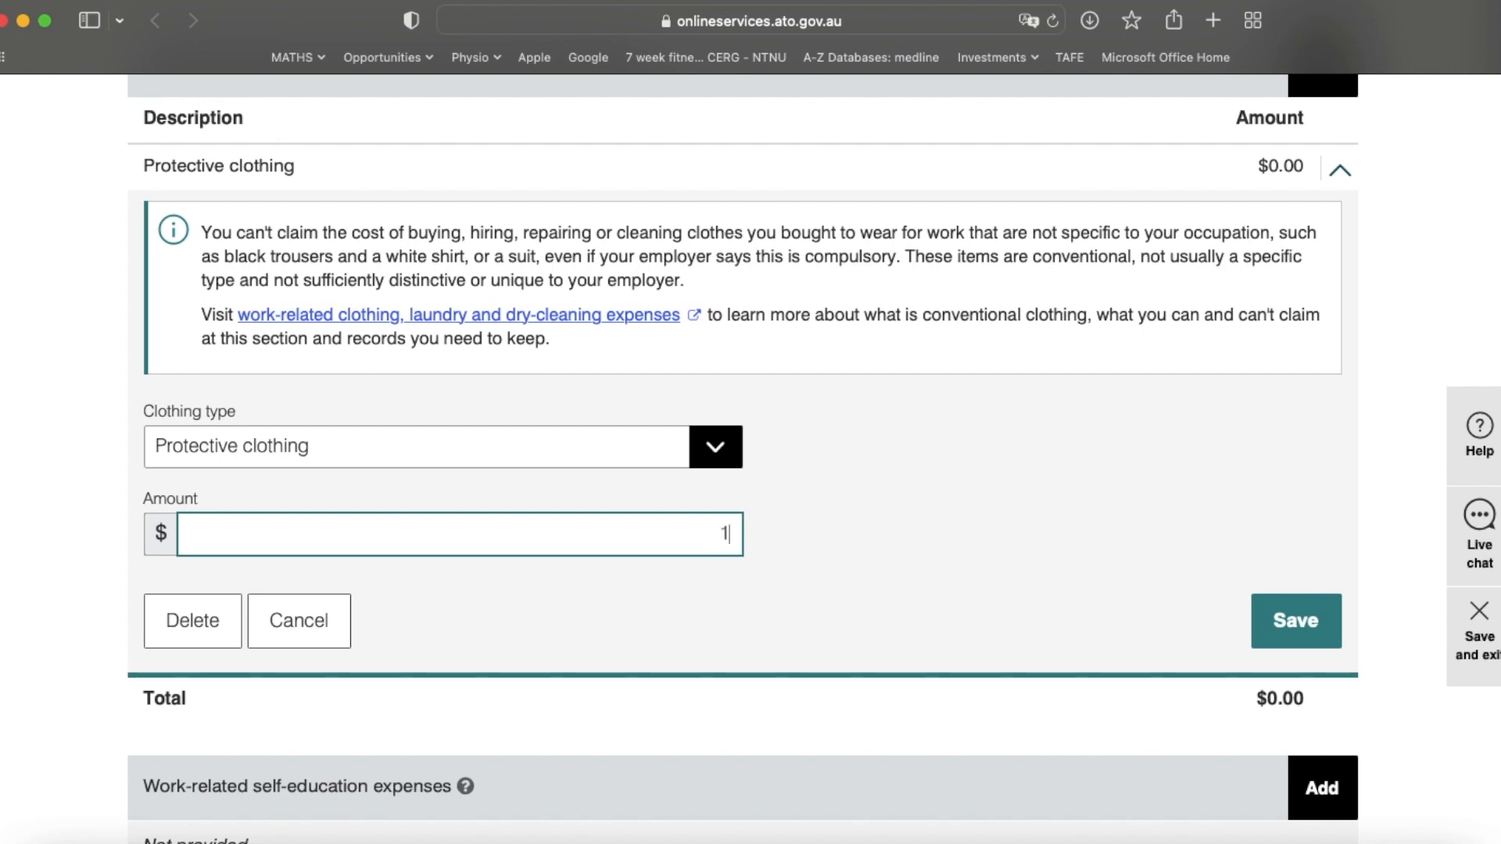
pyautogui.write('65')
pyautogui.click(1304, 620)
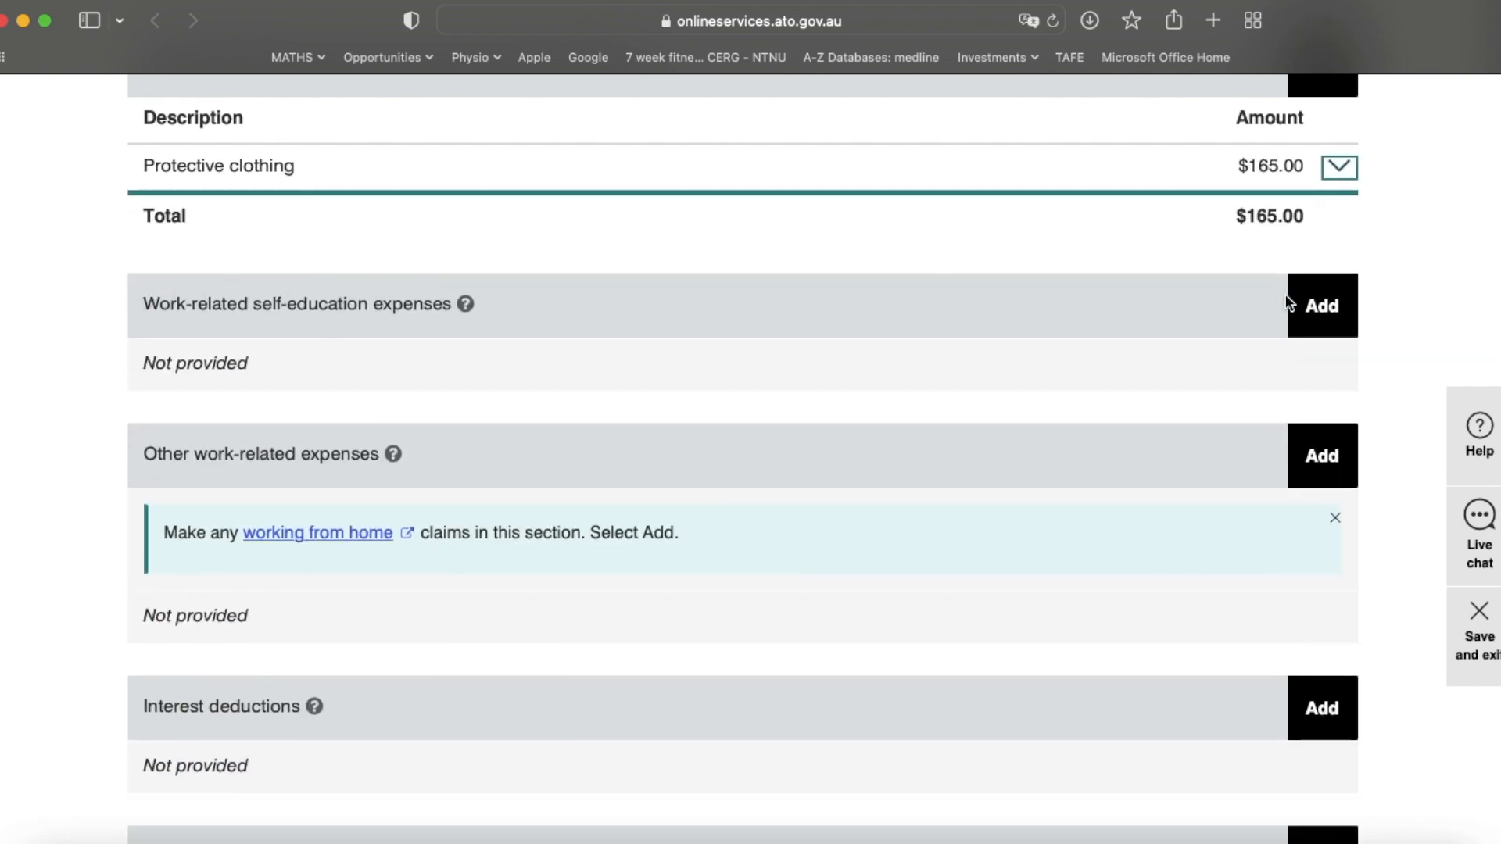
# Step: Add a self-education expense that maintained or improved a skill required for work, with General expenses as its category type
pyautogui.click(1320, 319)
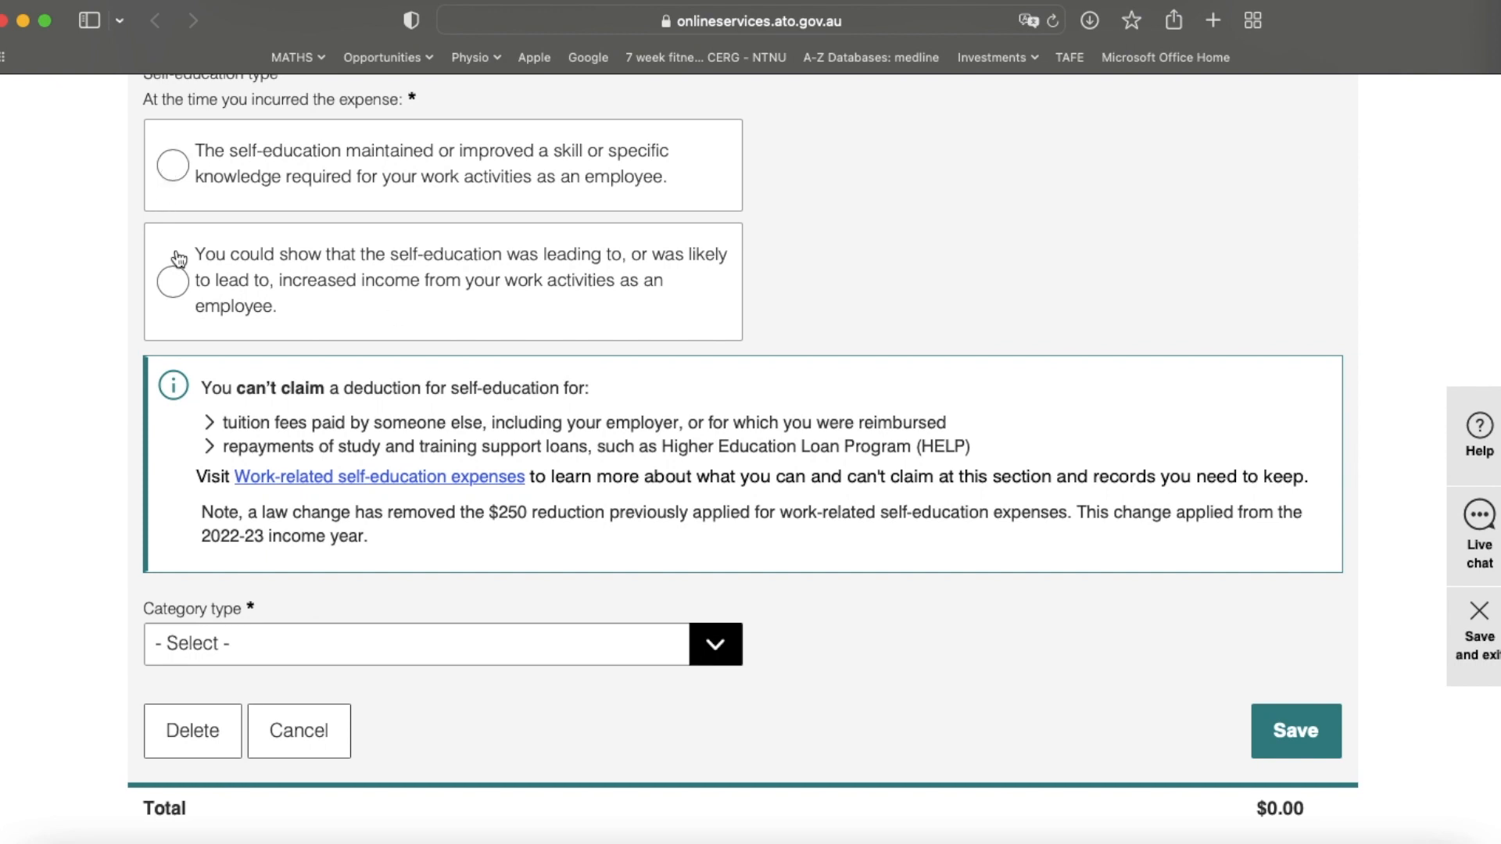
pyautogui.click(223, 184)
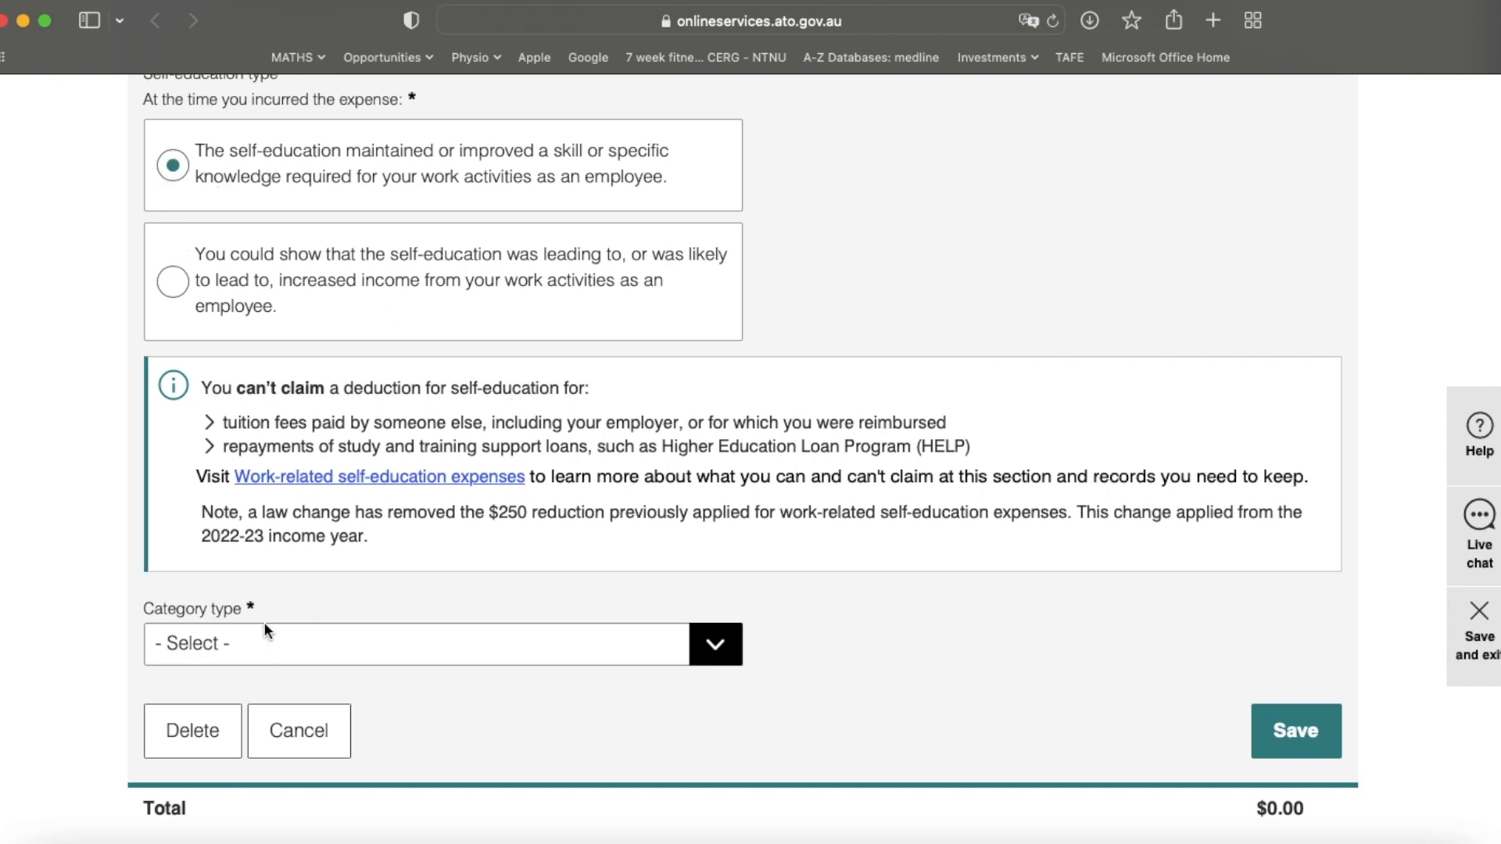
pyautogui.click(266, 641)
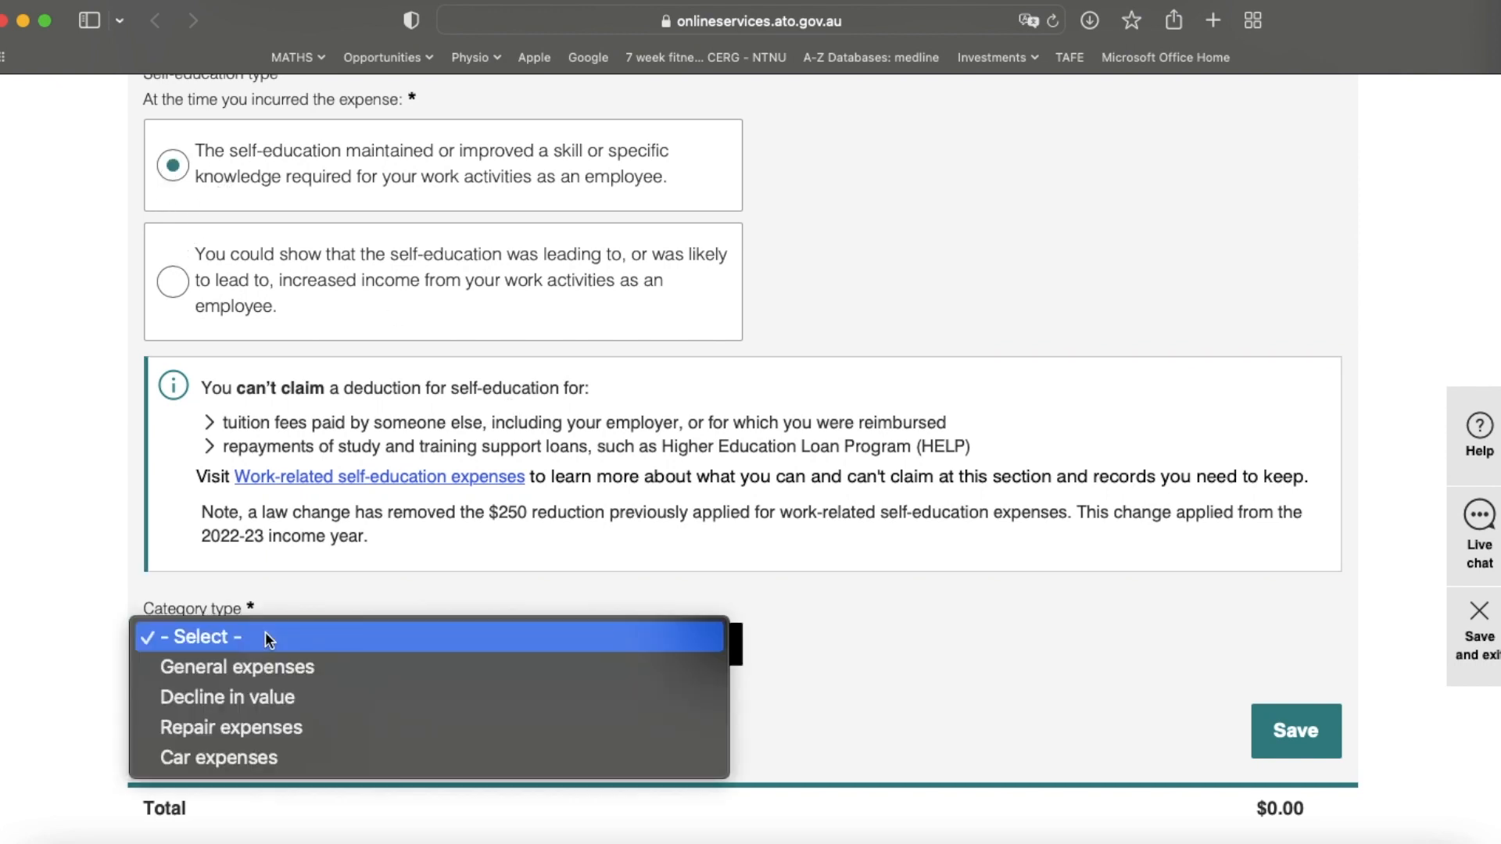
pyautogui.click(315, 667)
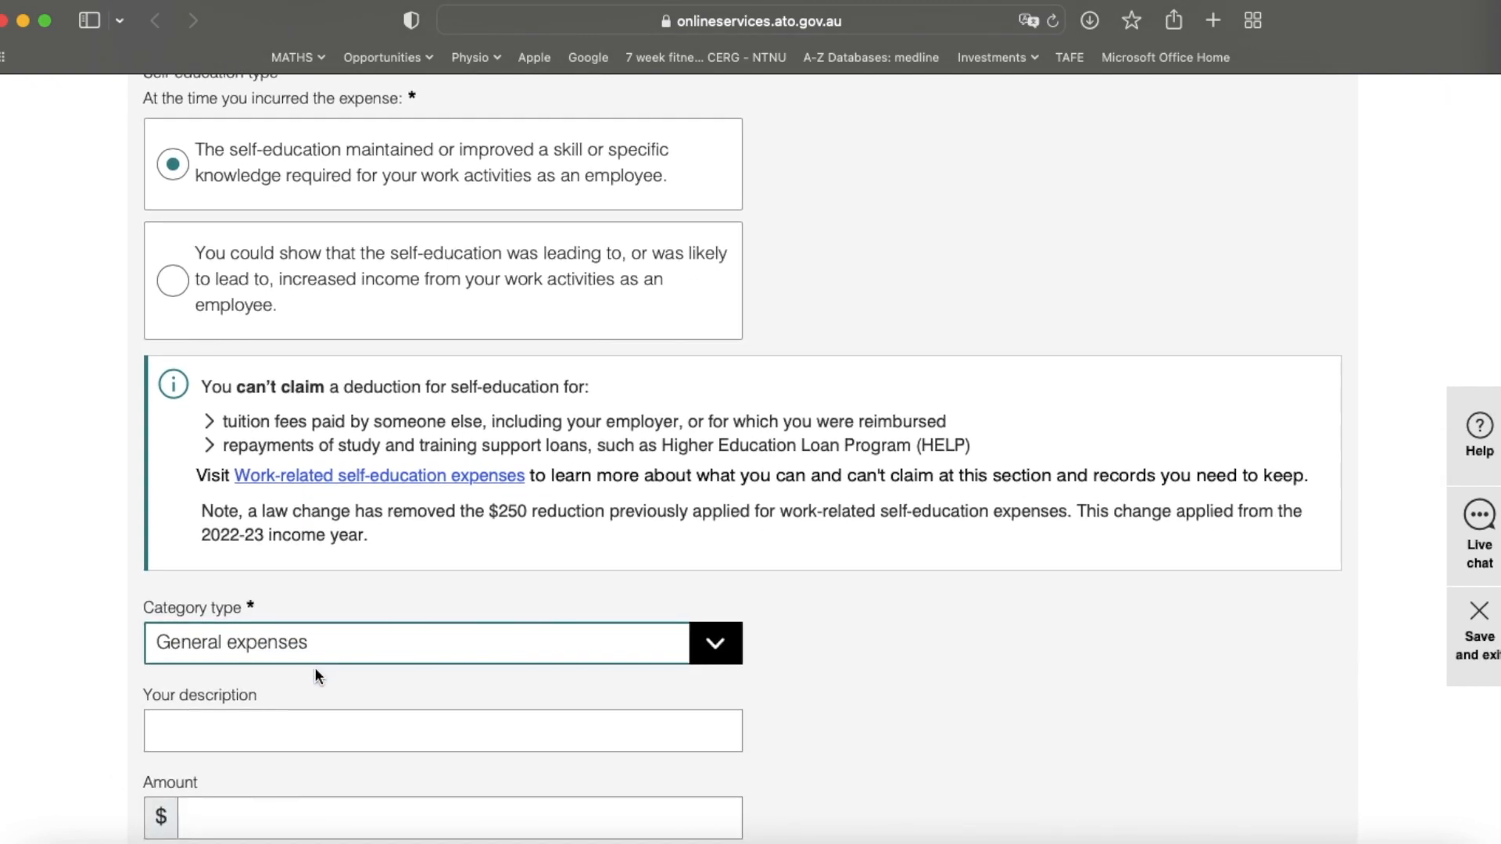
# Step: Describe the self-education expense as "CPD. (Accounting course)"
pyautogui.scroll(-1, 313, 688)
pyautogui.click(306, 711)
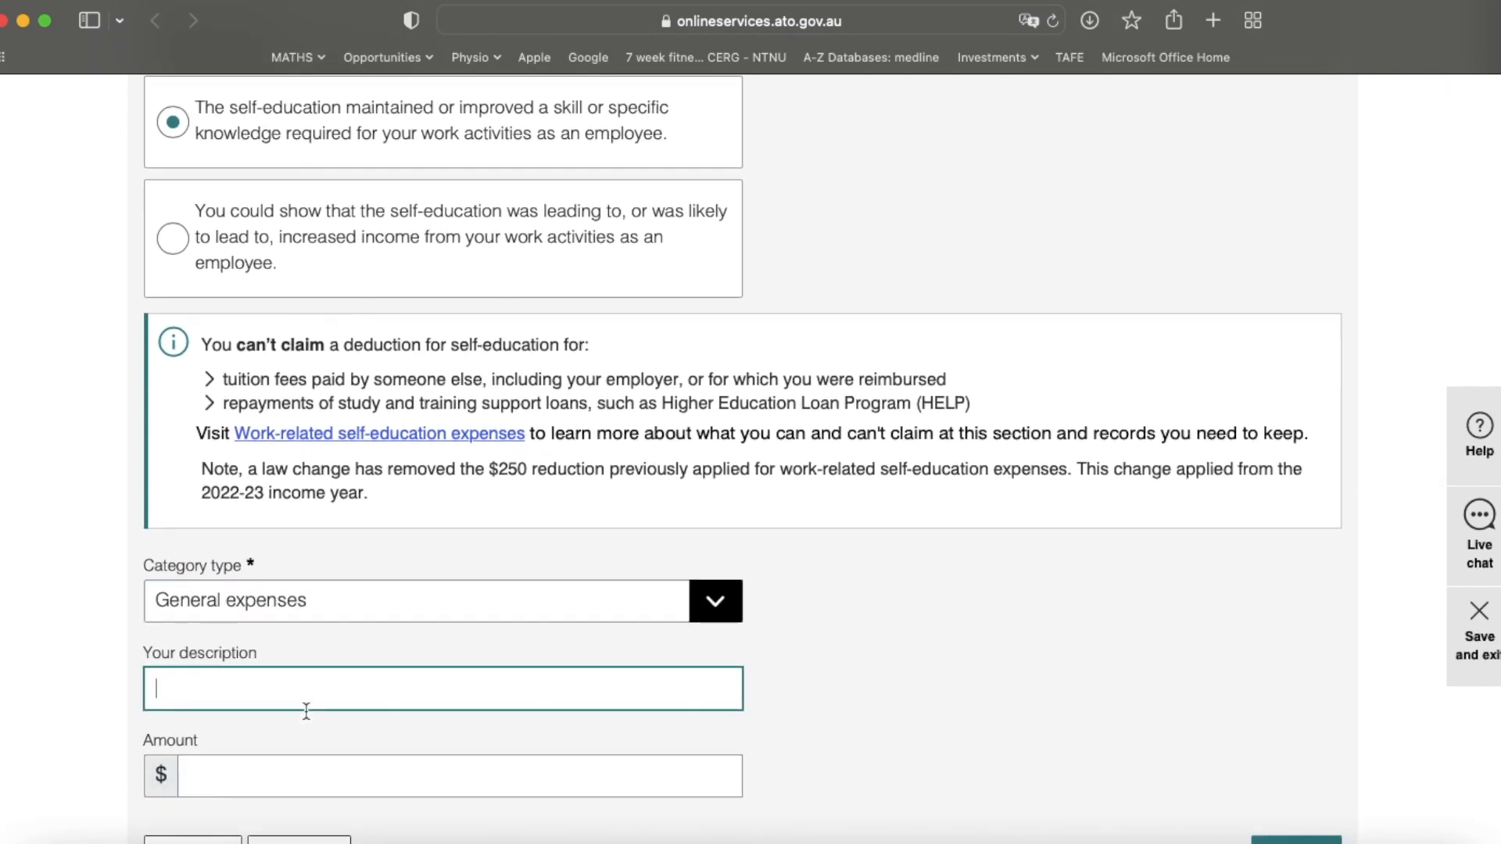
pyautogui.scroll(-2, 306, 711)
pyautogui.write('Professional Edu.')
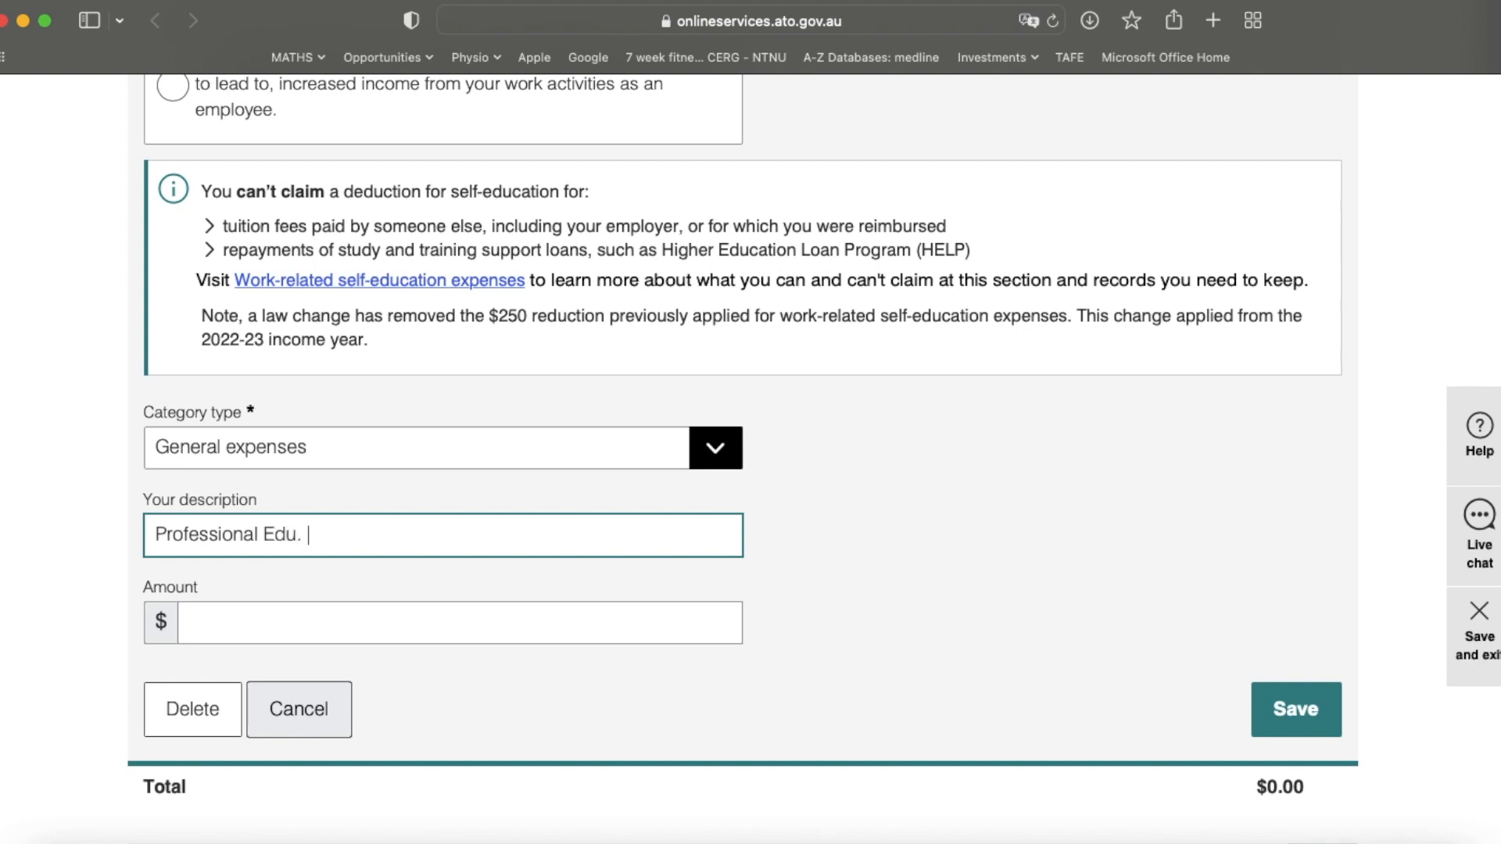
pyautogui.write(' (Accounting )')
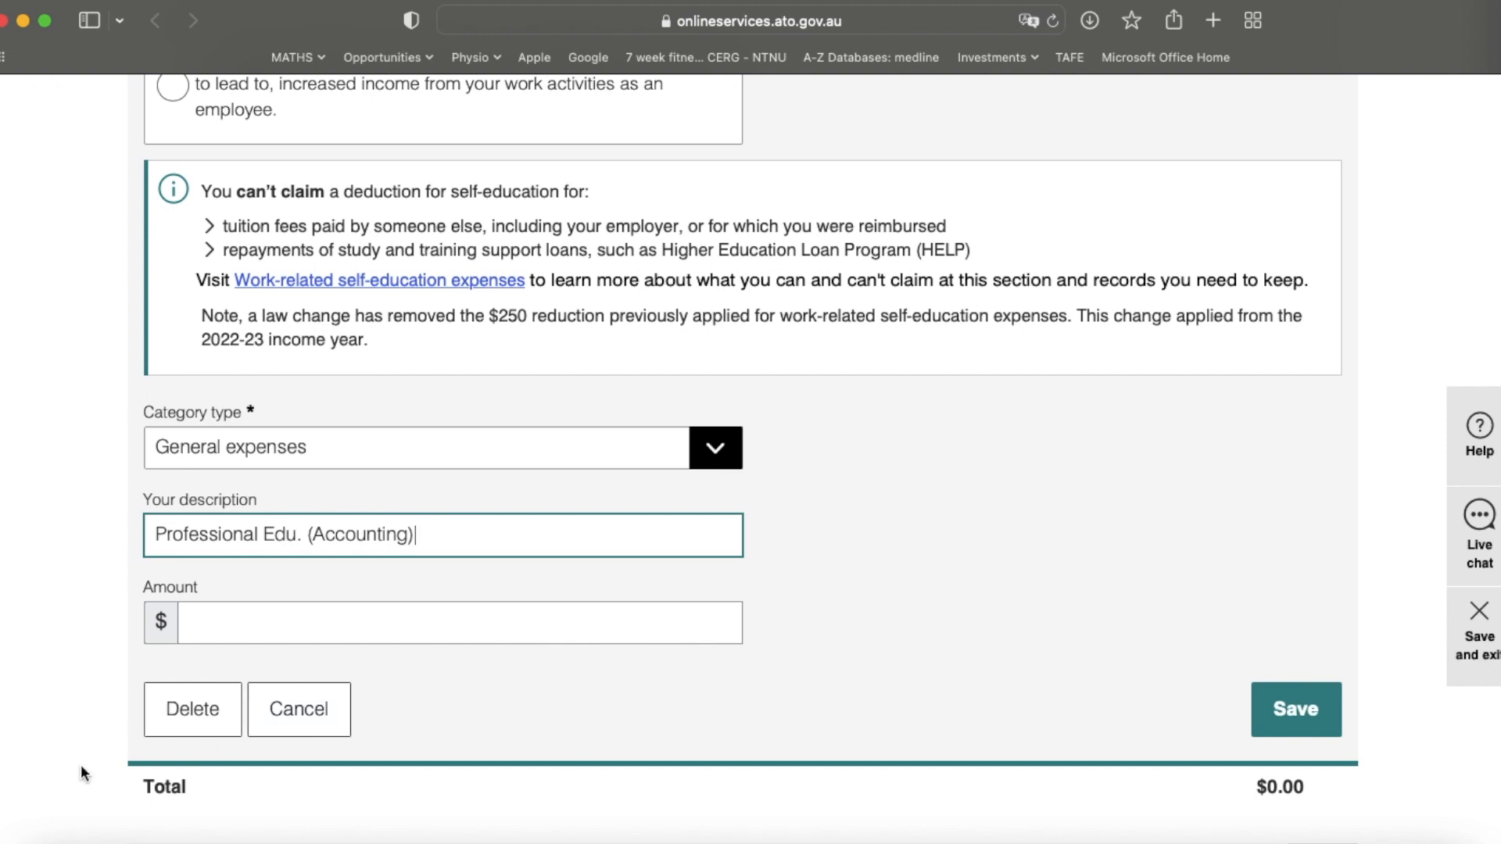
pyautogui.moveTo(297, 534); pyautogui.dragTo(118, 530)
pyautogui.write('CPD')
pyautogui.click(306, 533)
pyautogui.write('course')
# Step: Set the self-education expense amount to 645 and save it
pyautogui.click(312, 608)
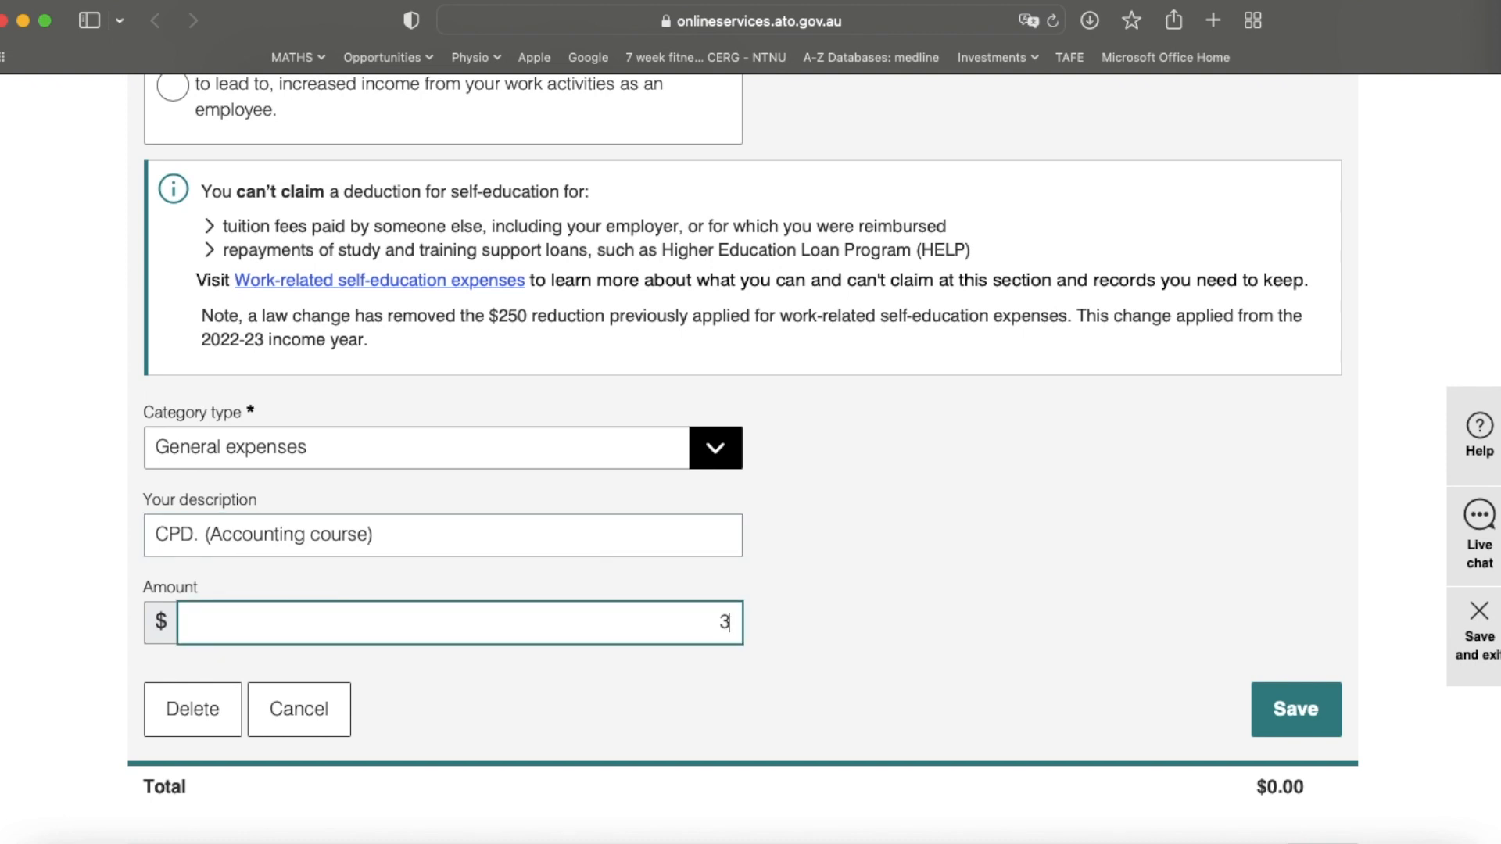
pyautogui.write('645')
pyautogui.click(1270, 718)
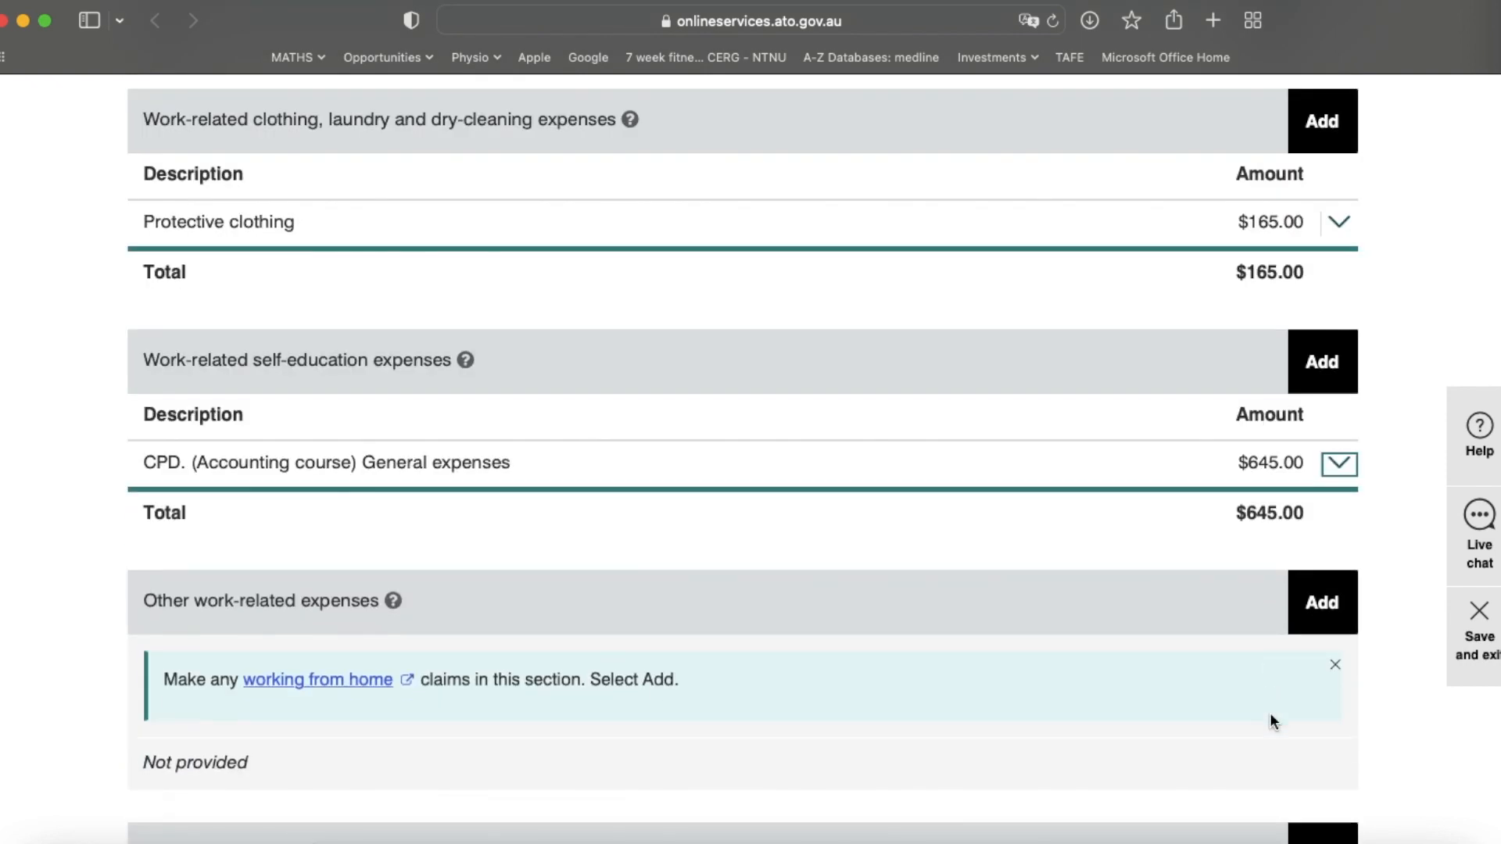
# Step: Add an entry under other work-related expenses and review its guidance on what can be claimed
pyautogui.scroll(-4, 296, 461)
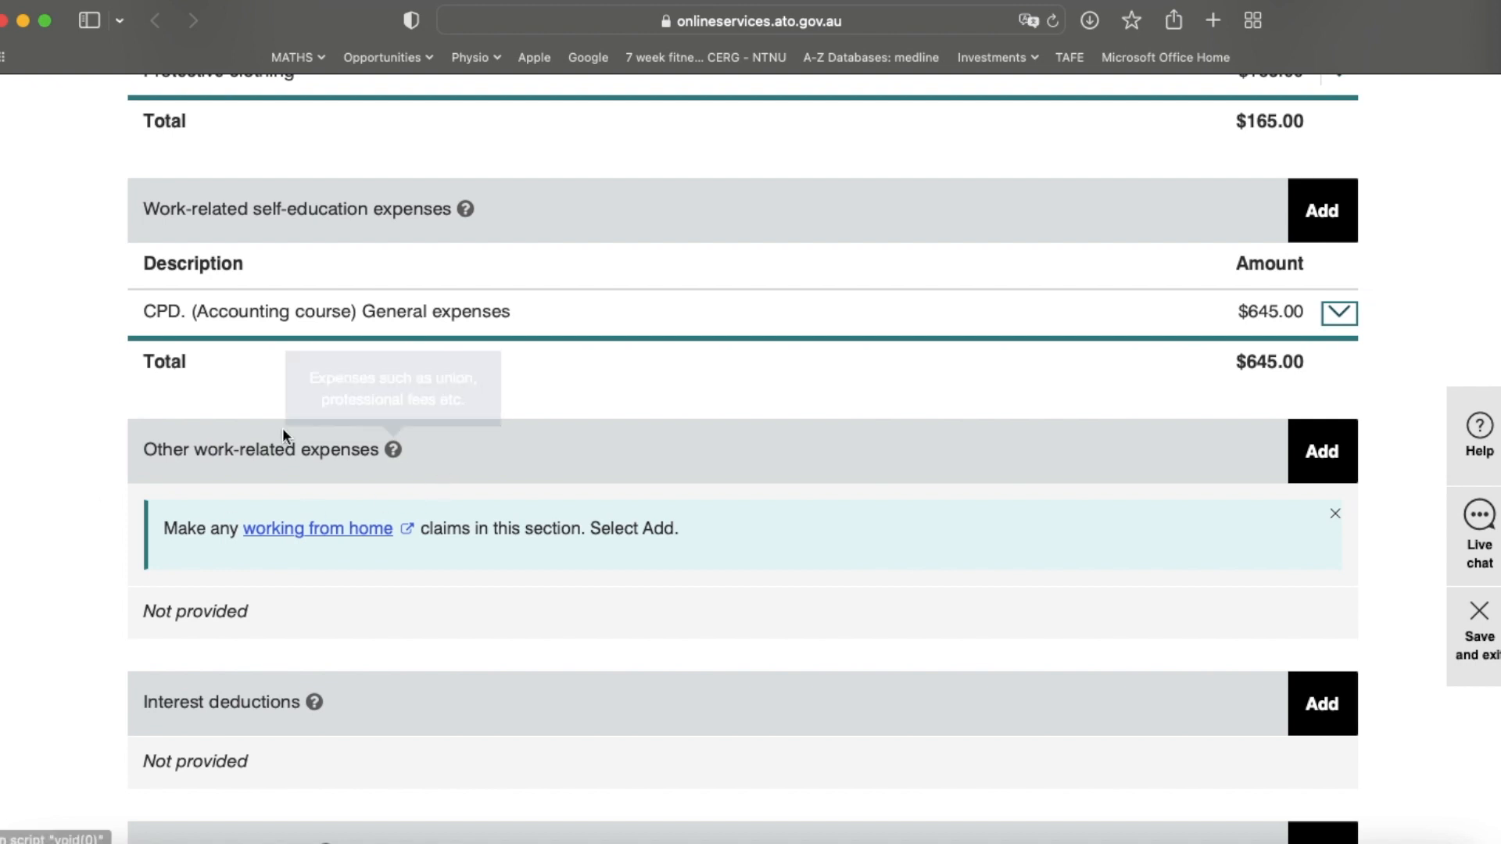
pyautogui.scroll(-2, 365, 444)
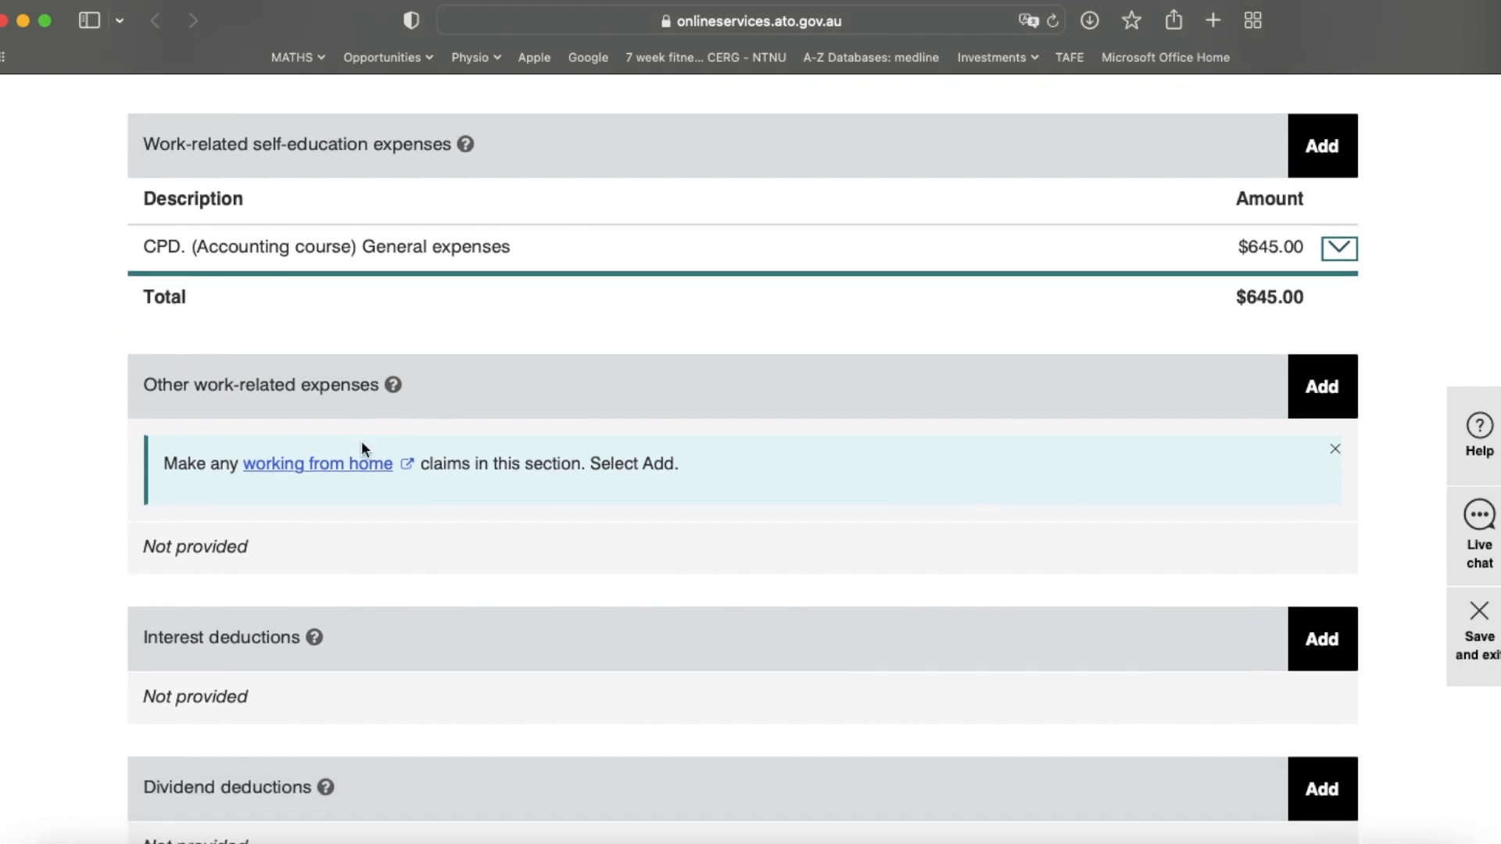
pyautogui.click(1309, 388)
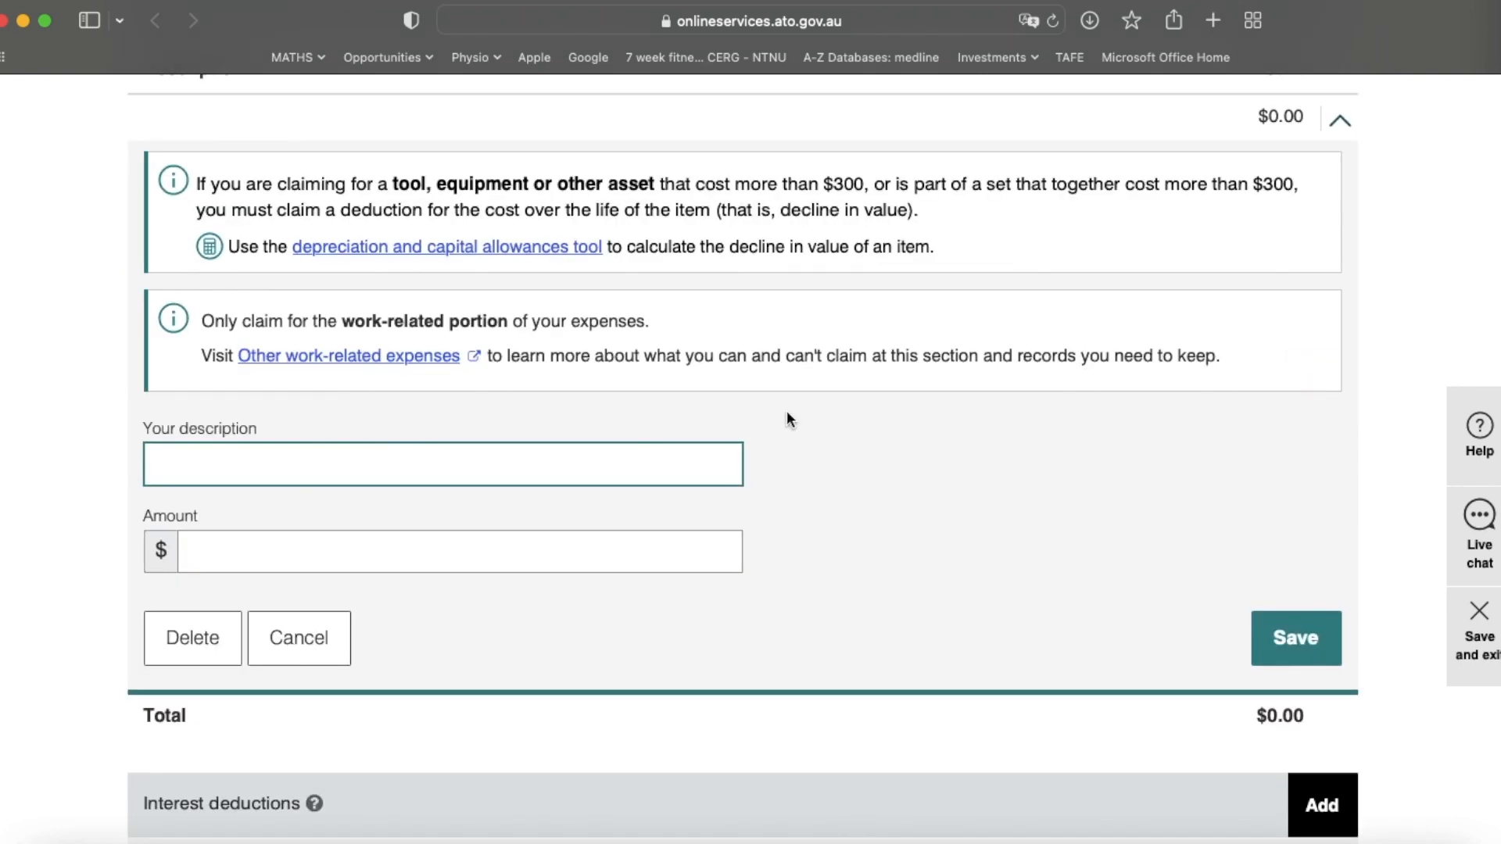
pyautogui.scroll(1, 786, 413)
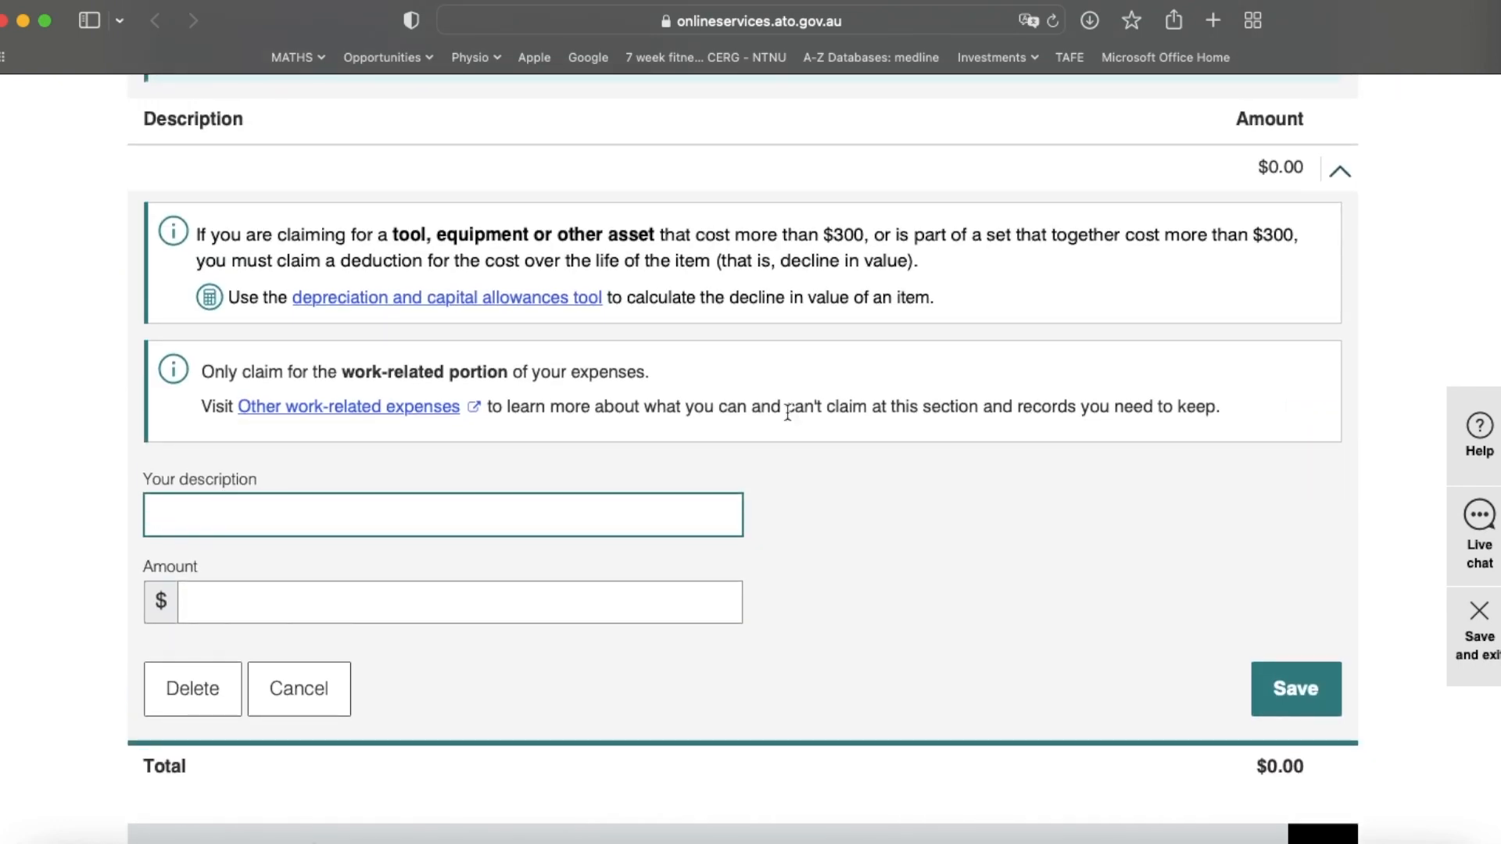
pyautogui.moveTo(189, 402); pyautogui.dragTo(603, 425)
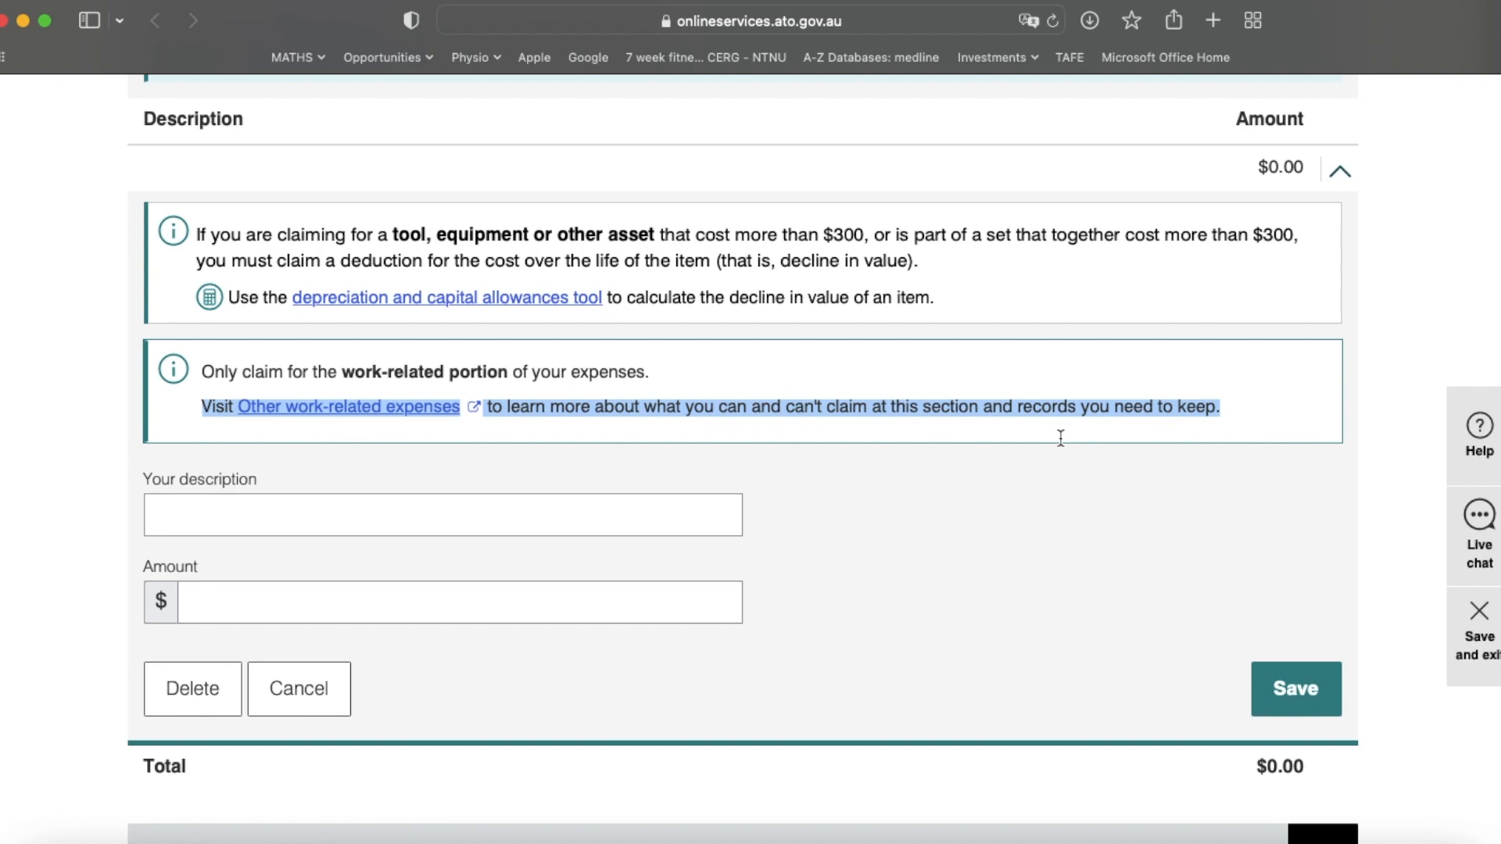
# Step: Describe the other work-related expense as "Phone use: client calls"
pyautogui.click(370, 505)
pyautogui.write('Phone use -')
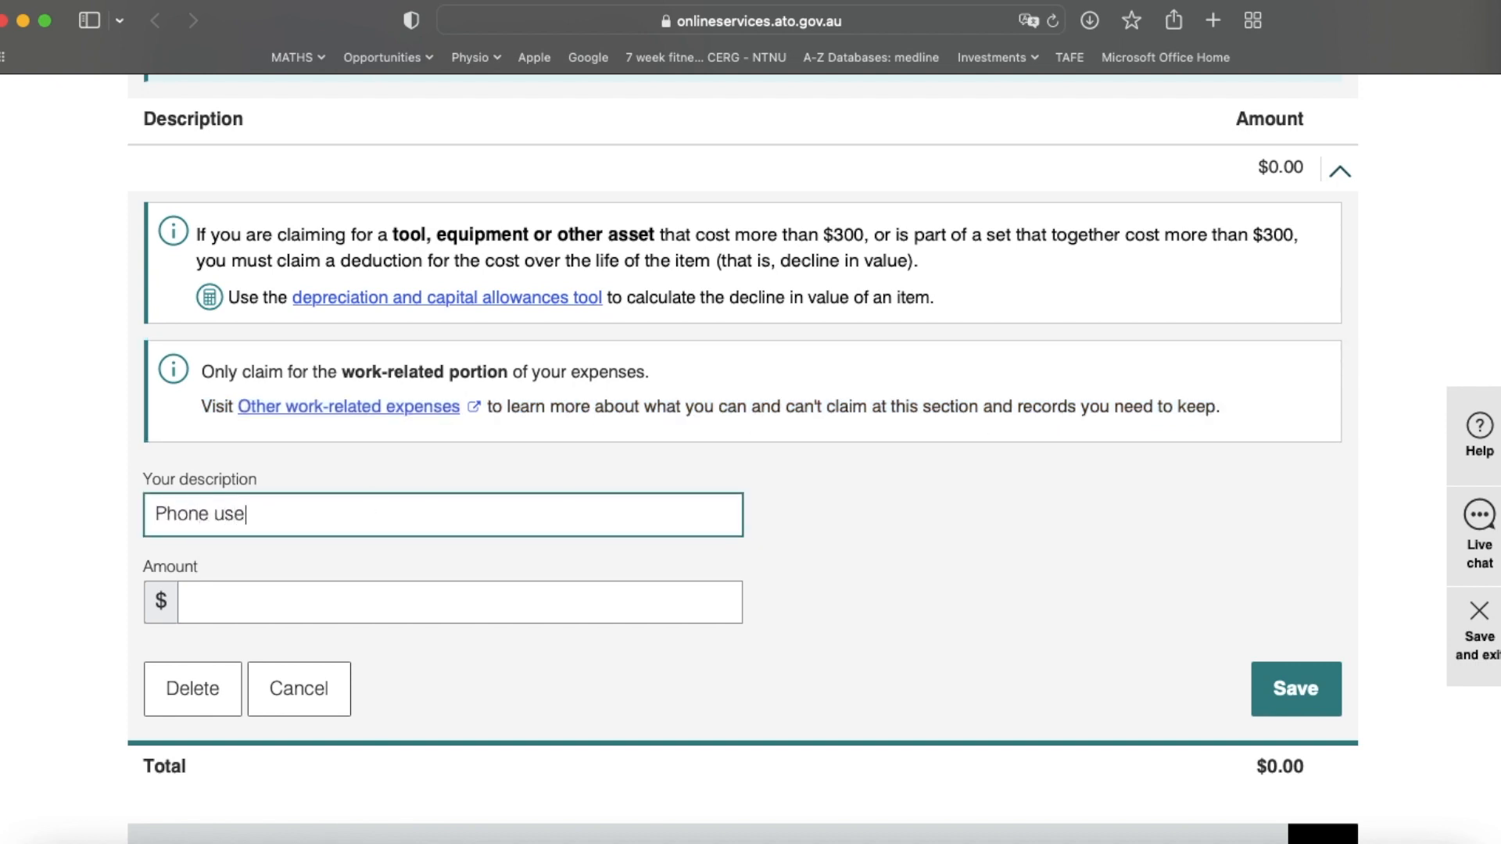
pyautogui.press('BackSpace')
pyautogui.press('BackSpace')
pyautogui.write(': cline')
pyautogui.press('BackSpace')
pyautogui.press('BackSpace')
pyautogui.write('ent calls')
# Step: Set the phone use expense amount to 50 and save the entry
pyautogui.press('Tab')
pyautogui.write('50')
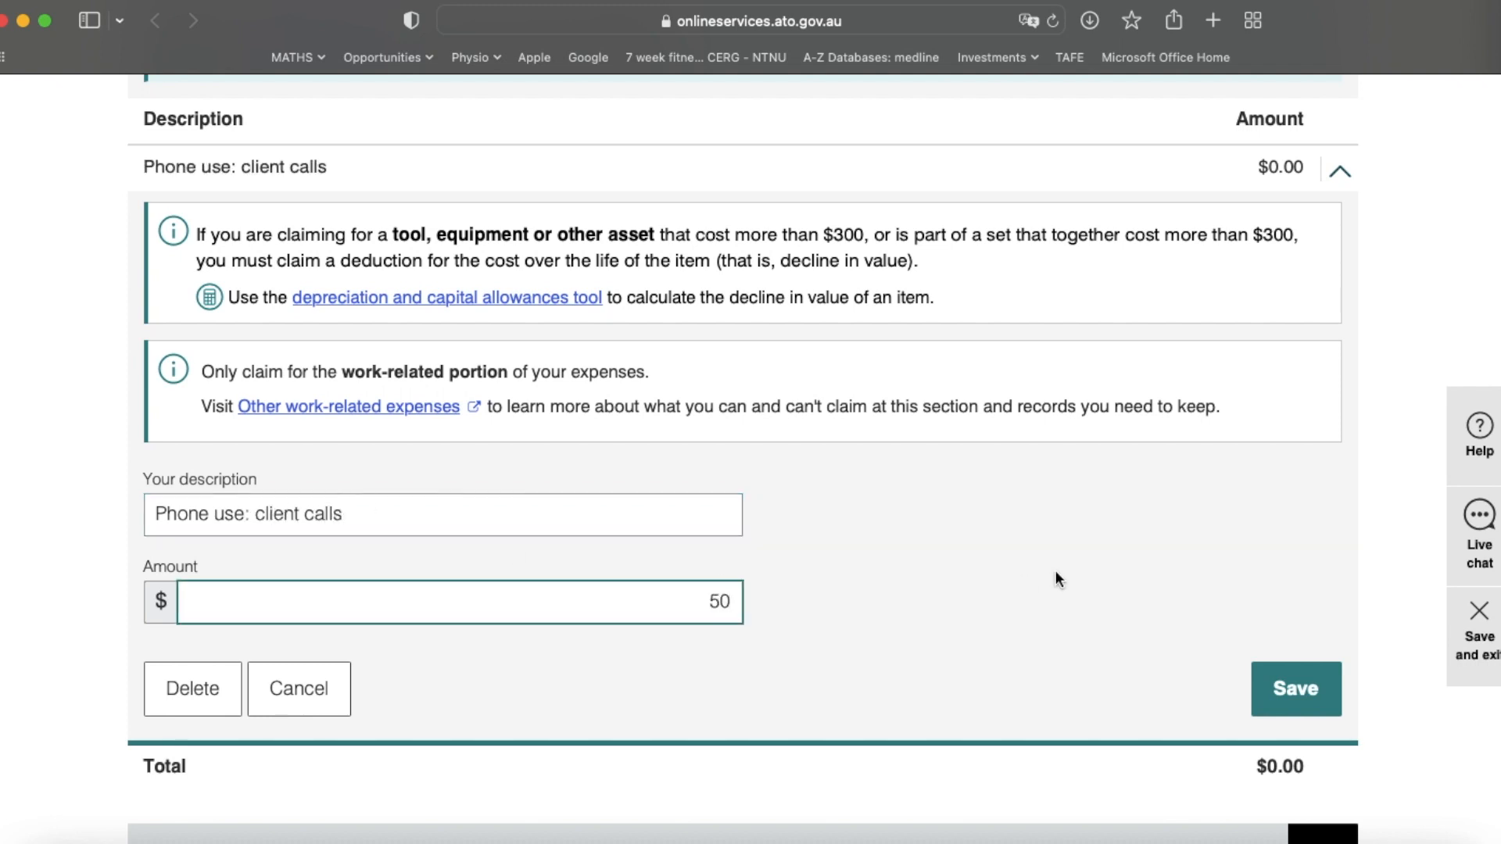
pyautogui.click(1290, 689)
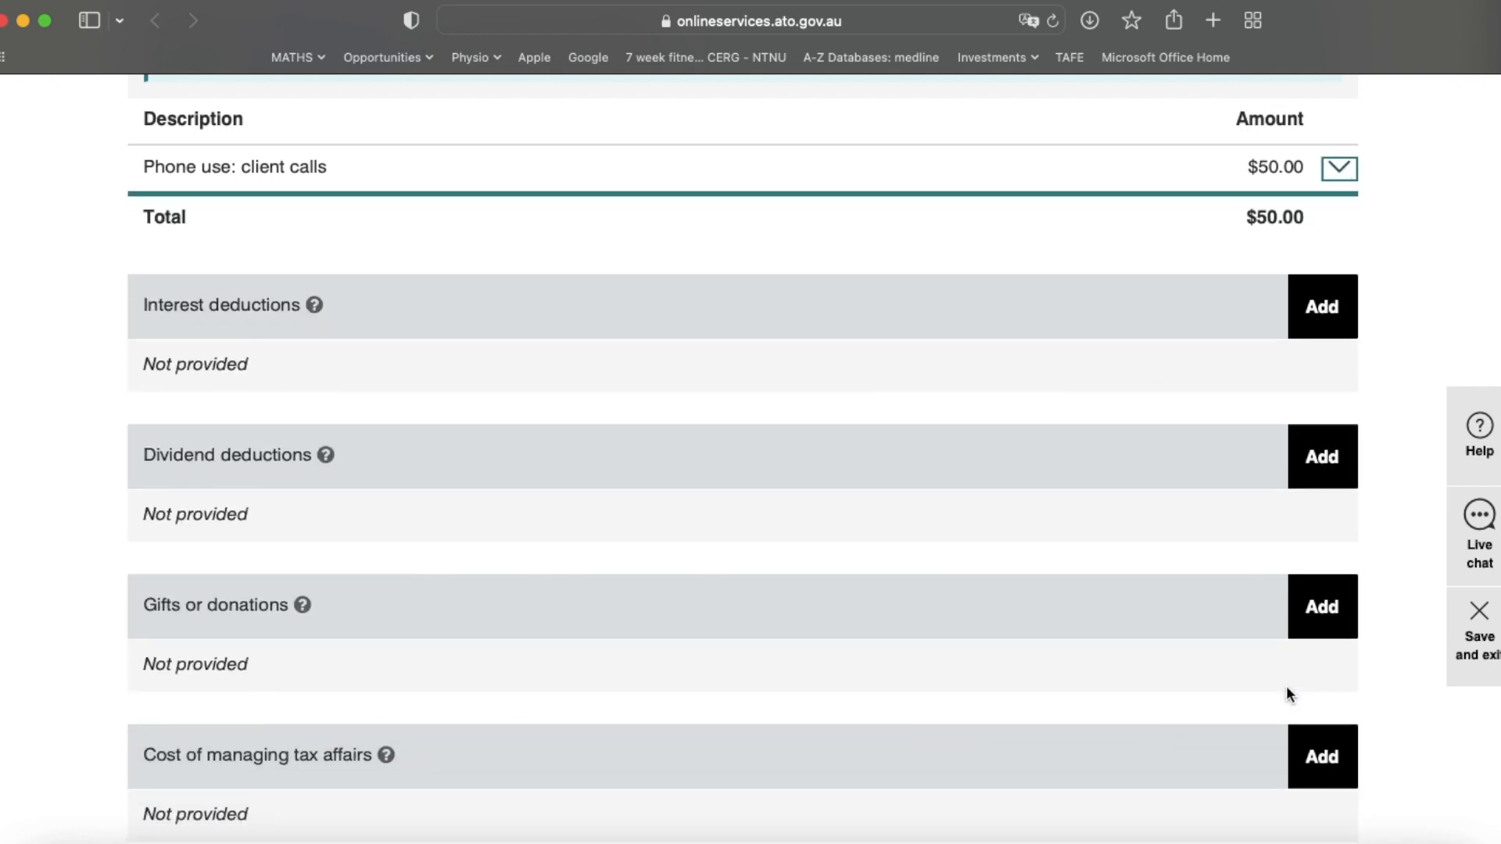
# Step: Add a cost of managing tax affairs deduction of the type Other expenses incurred in managing your tax affairs
pyautogui.scroll(5, 715, 344)
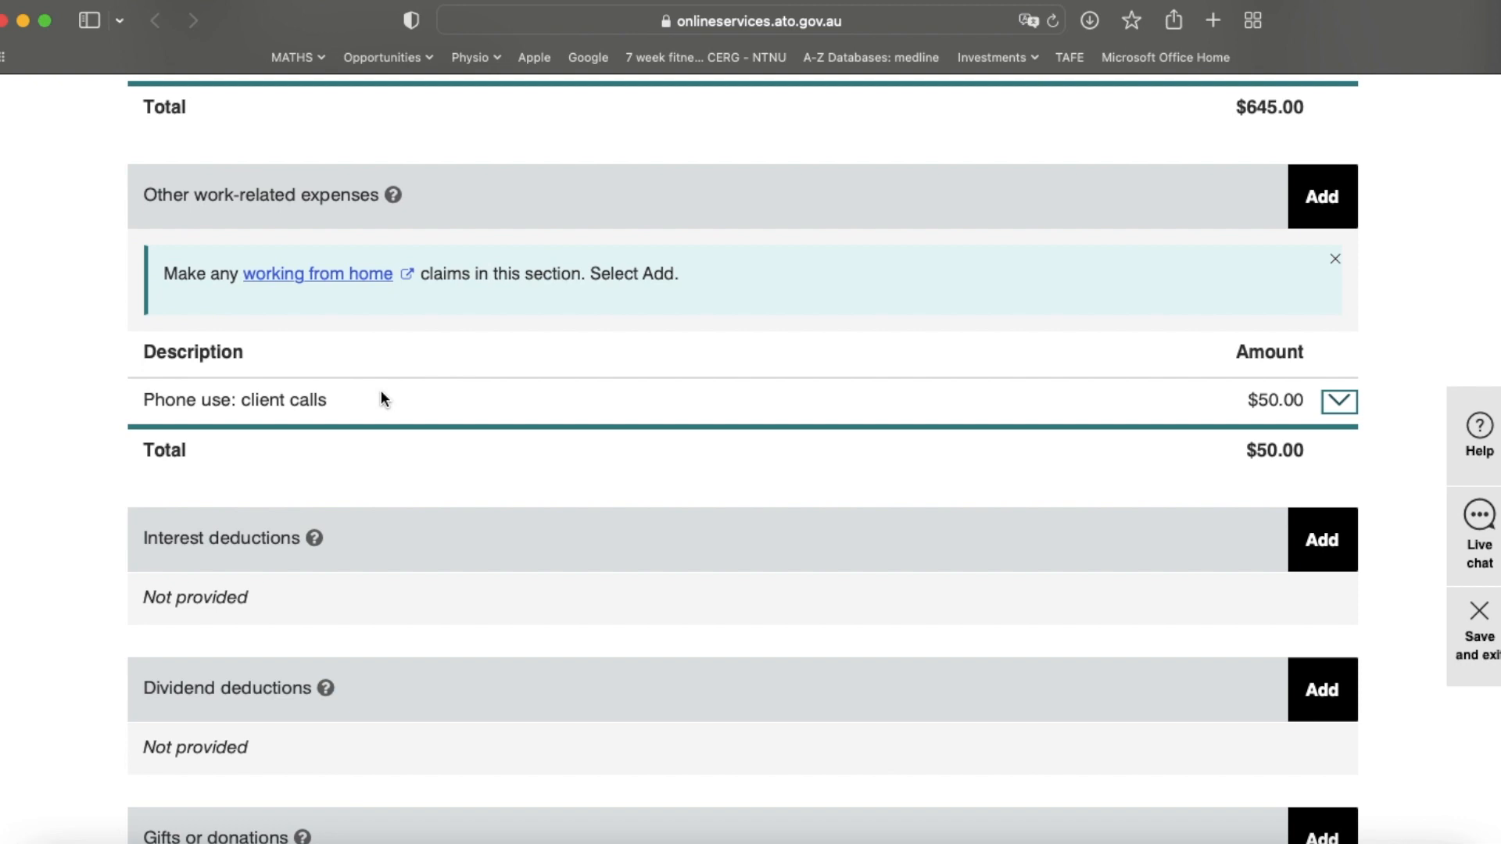
pyautogui.scroll(-4, 631, 505)
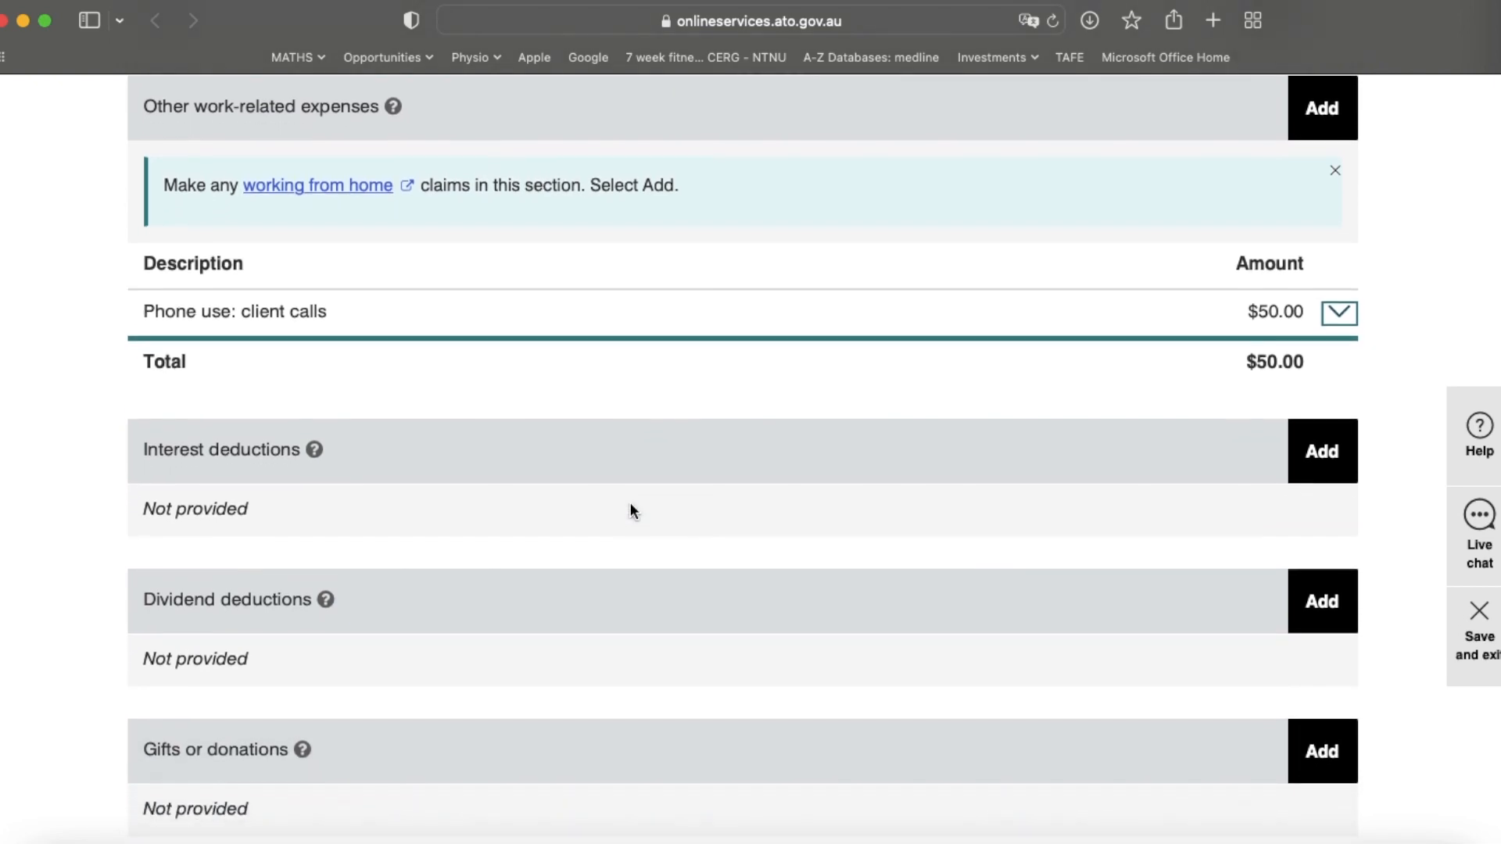
pyautogui.scroll(-4, 633, 511)
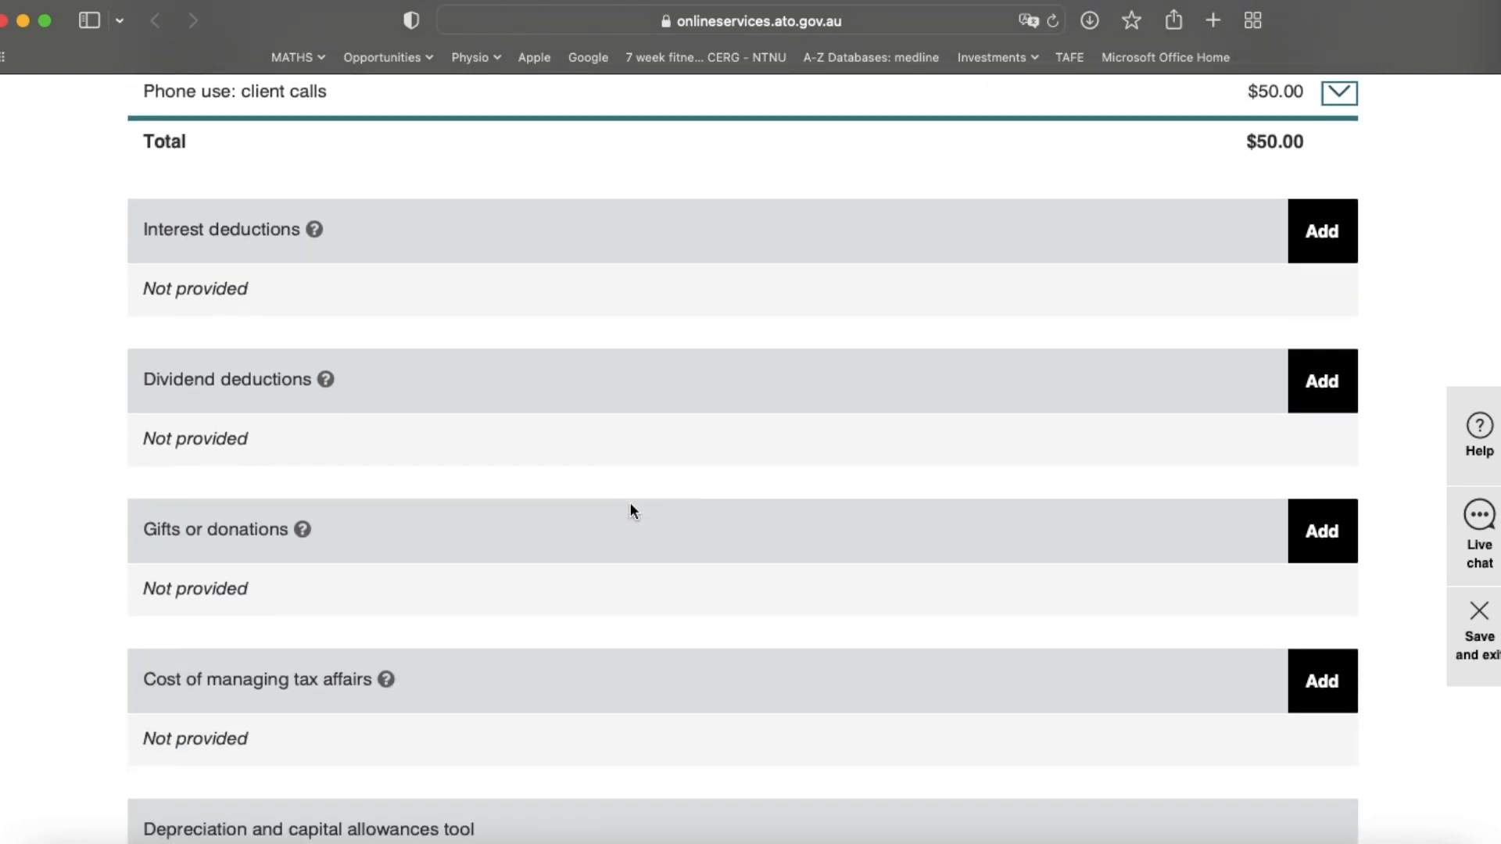
pyautogui.scroll(-3, 633, 511)
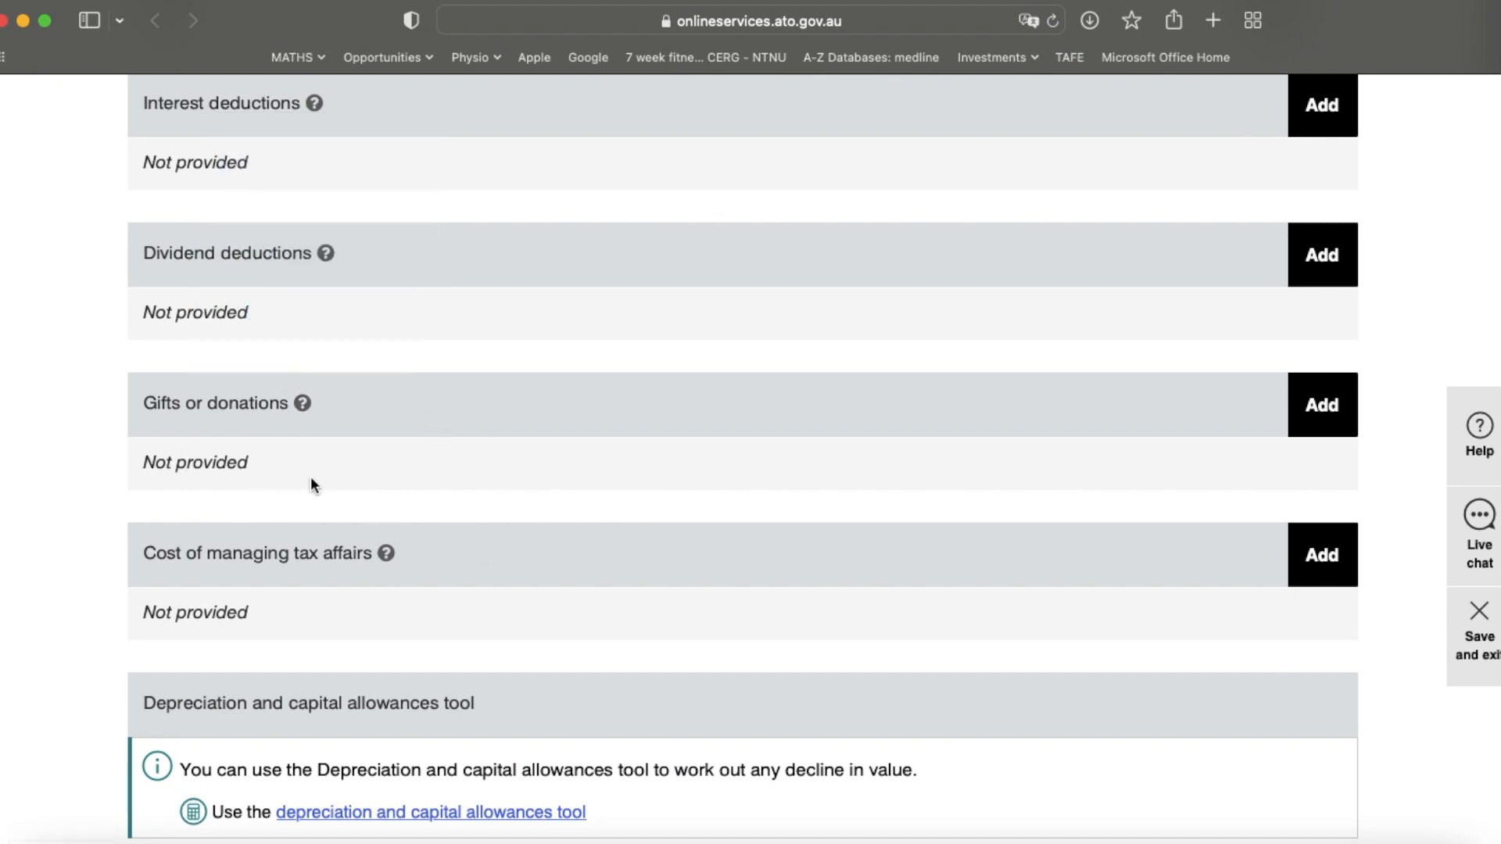
pyautogui.moveTo(443, 555); pyautogui.dragTo(125, 554)
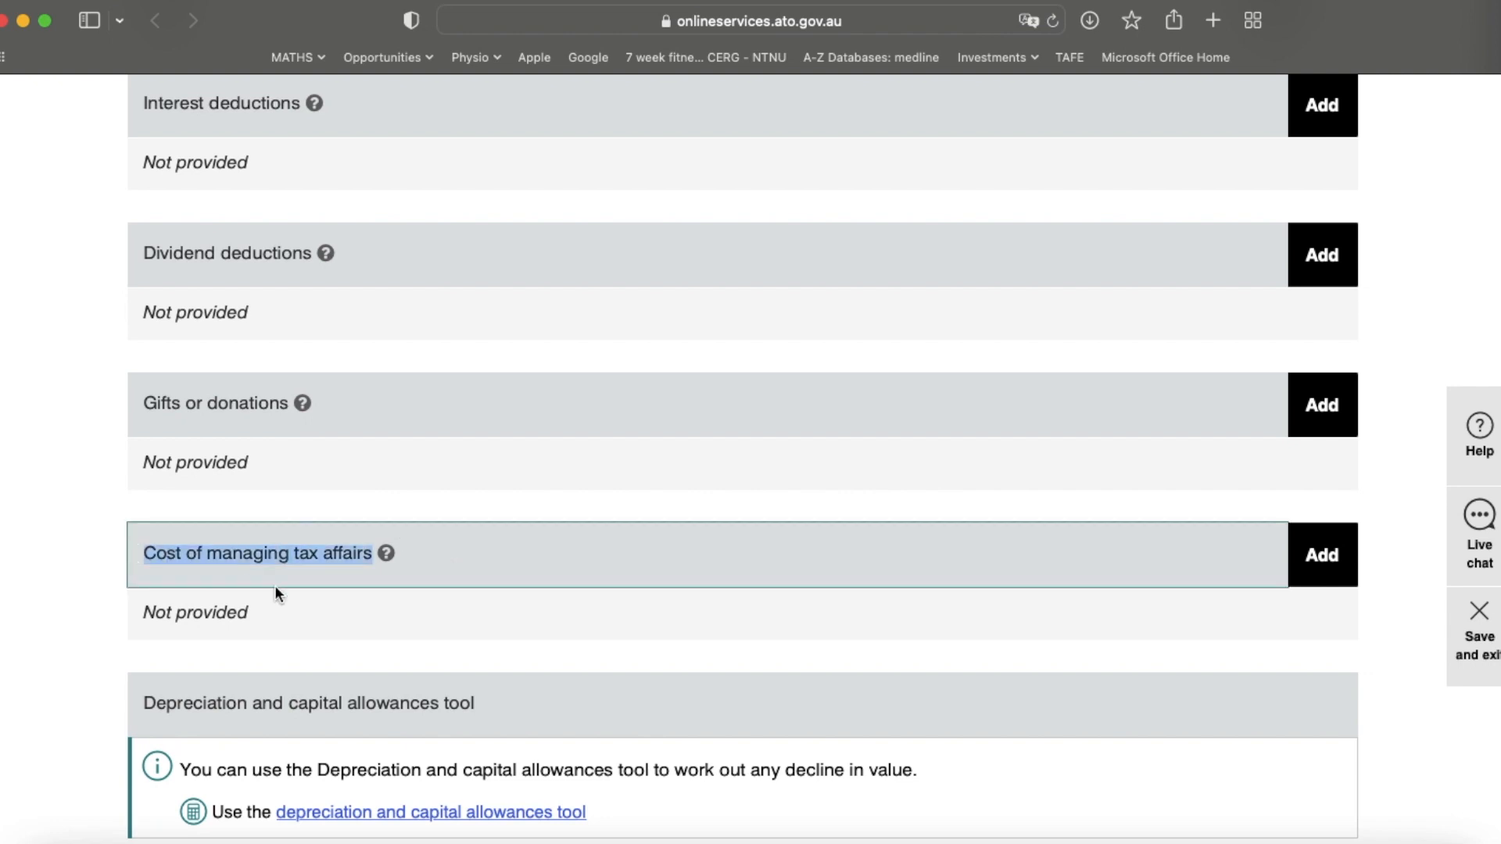
pyautogui.click(295, 597)
pyautogui.scroll(-2, 1399, 643)
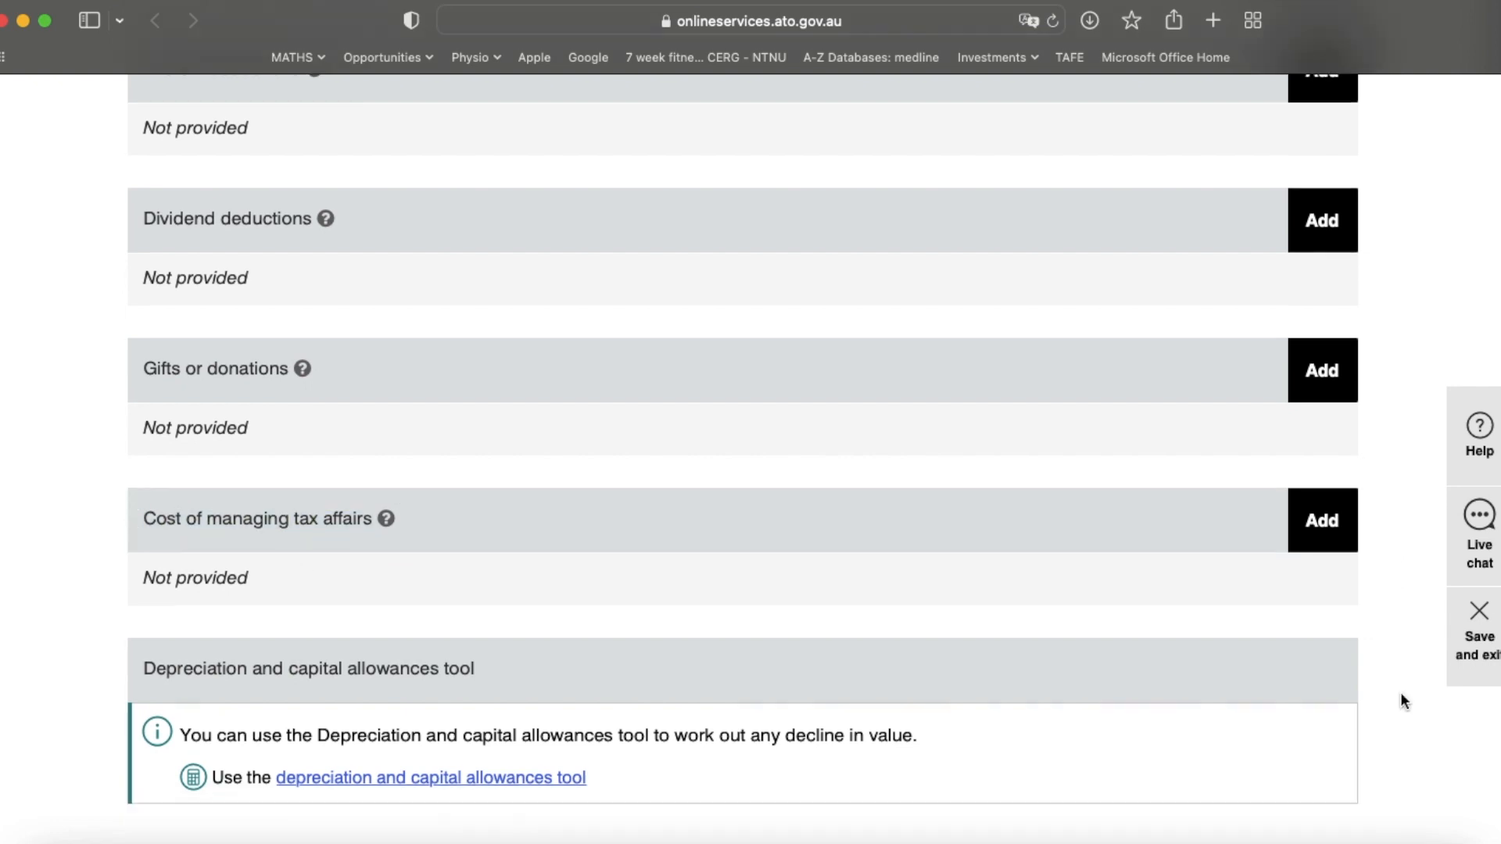
pyautogui.click(1329, 490)
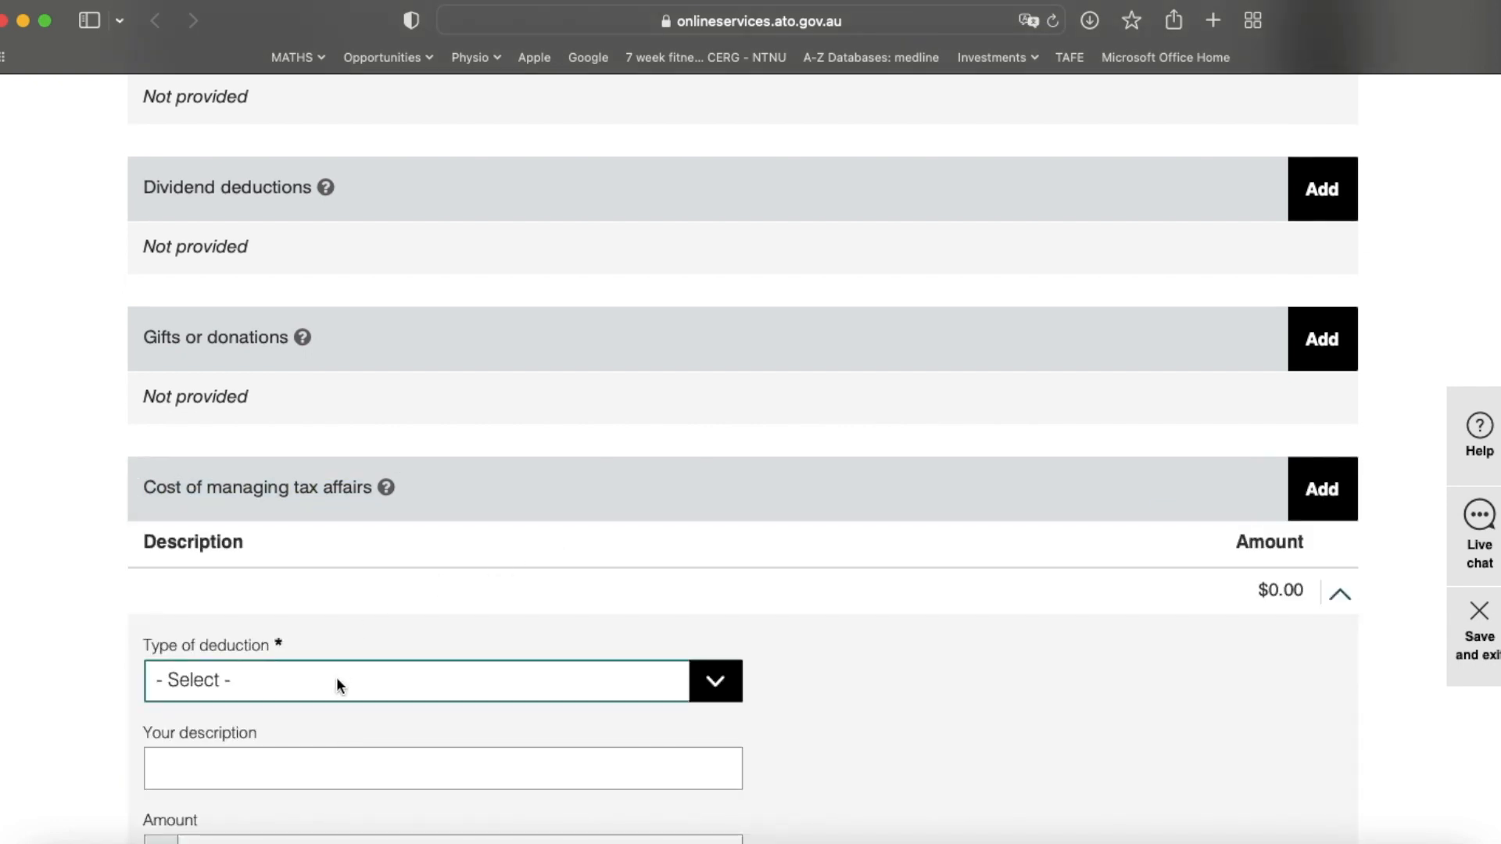
pyautogui.click(338, 684)
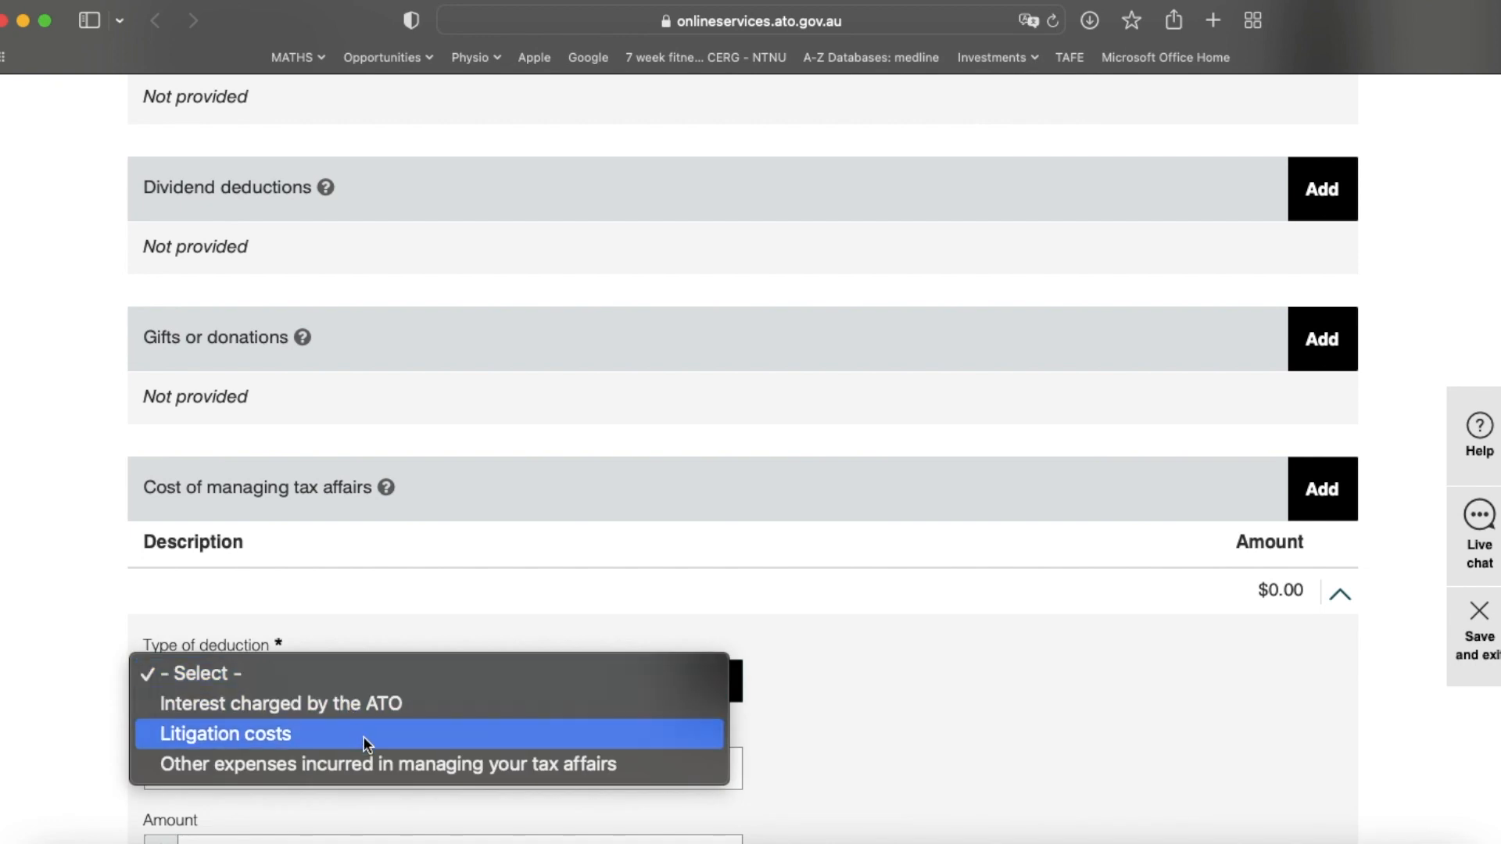
pyautogui.click(379, 764)
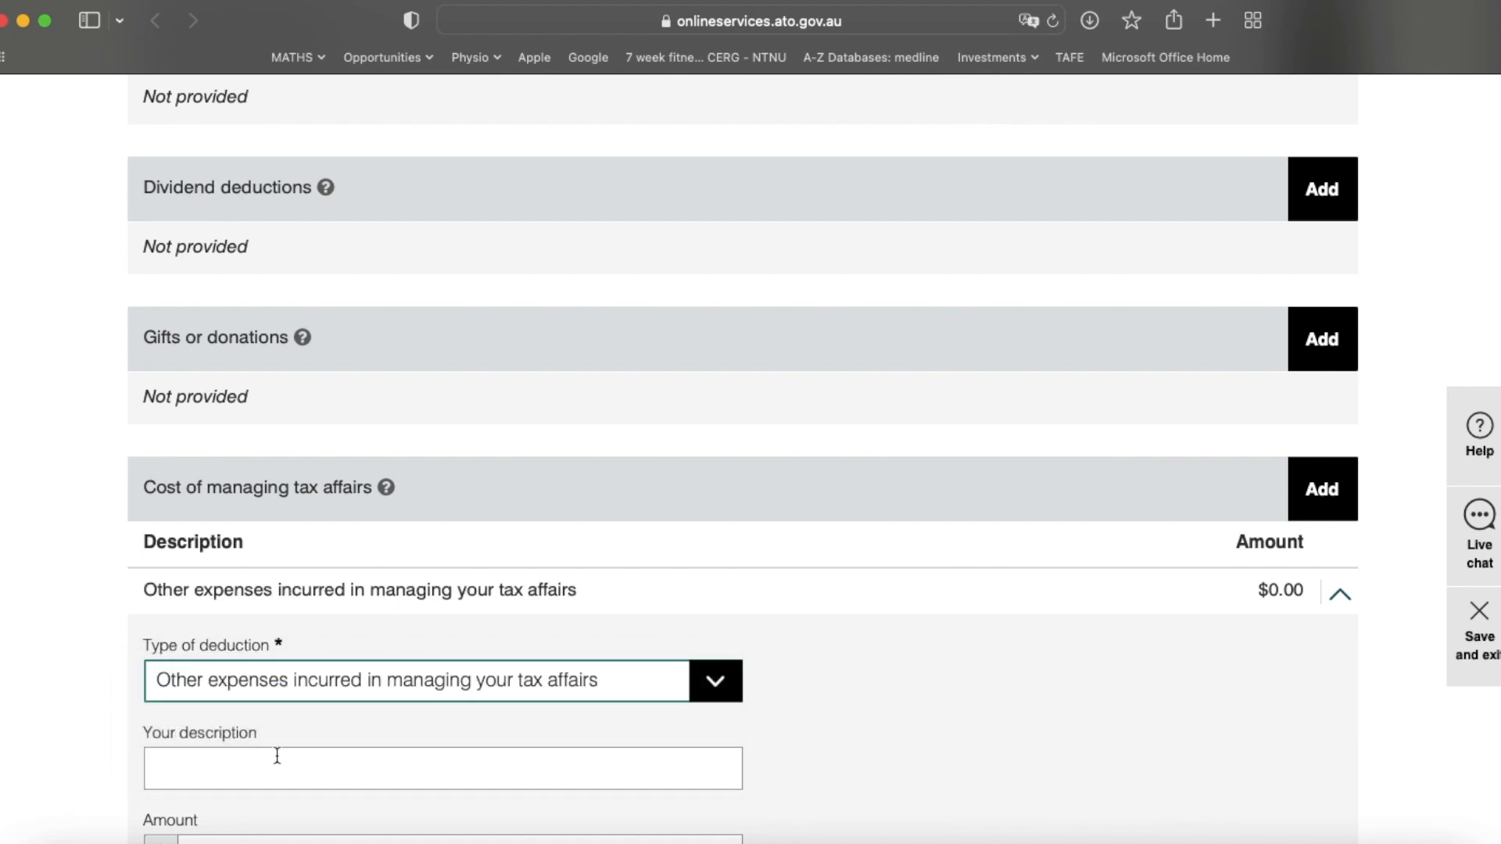
# Step: Describe the cost of managing tax affairs as "Accounting service"
pyautogui.click(275, 761)
pyautogui.write('Accounting')
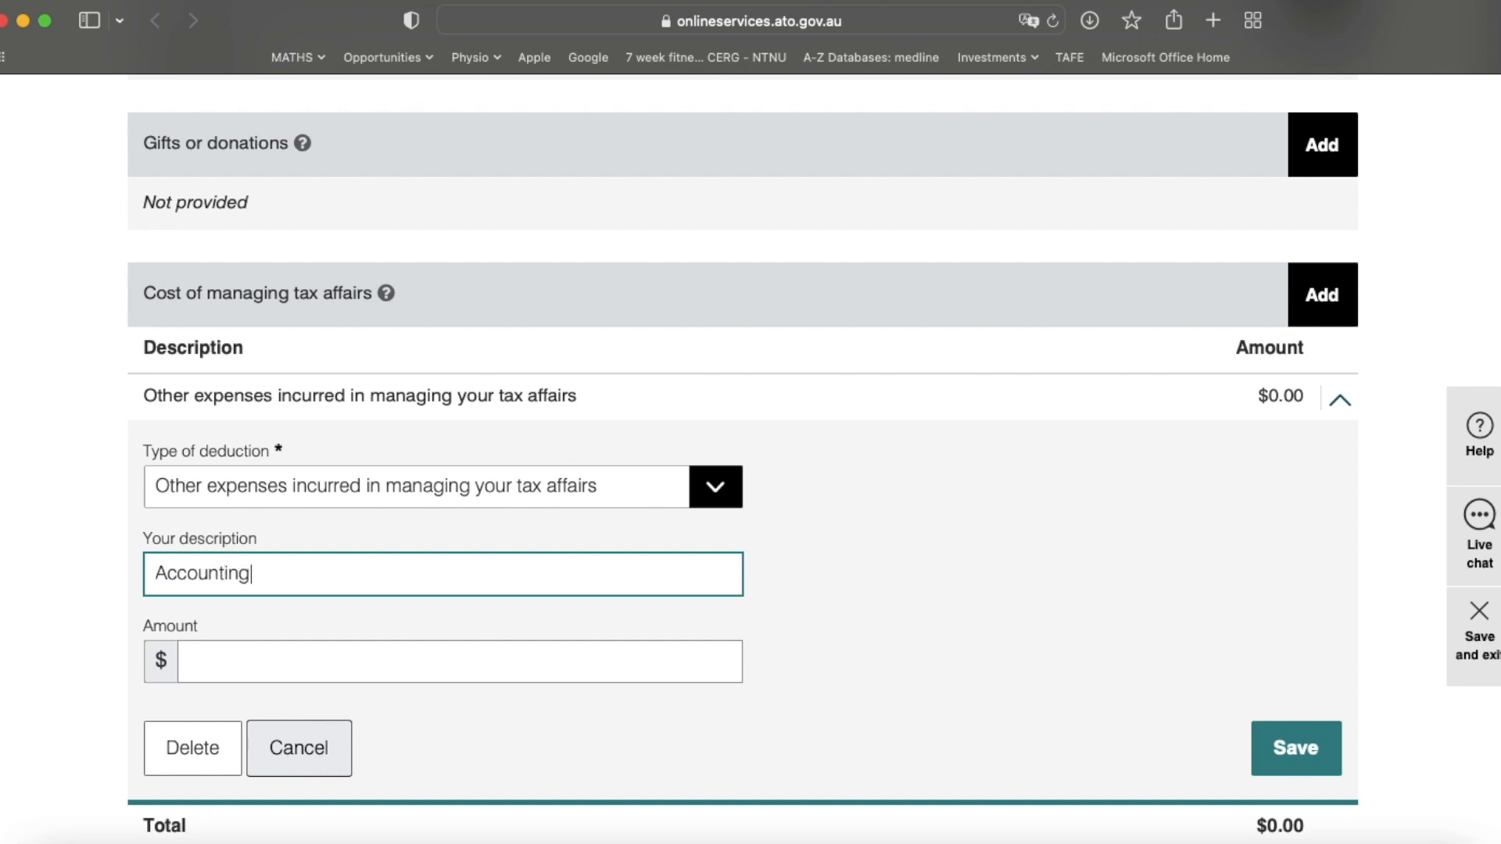
pyautogui.write(' service')
# Step: Set the accounting service amount to 100, then save the entry and the whole deductions section
pyautogui.press('Tab')
pyautogui.write('1000')
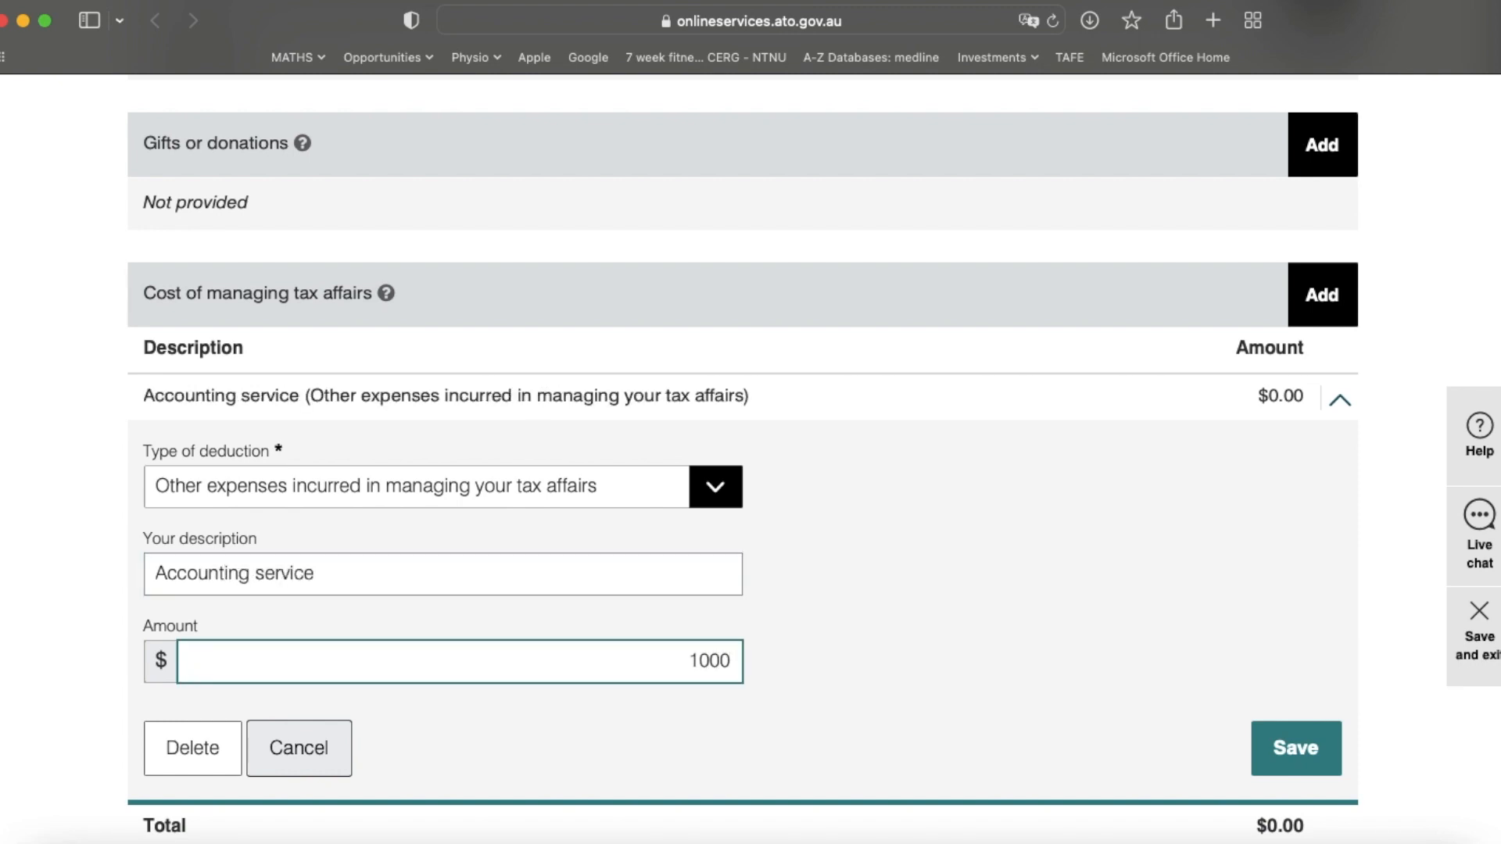
pyautogui.press('BackSpace')
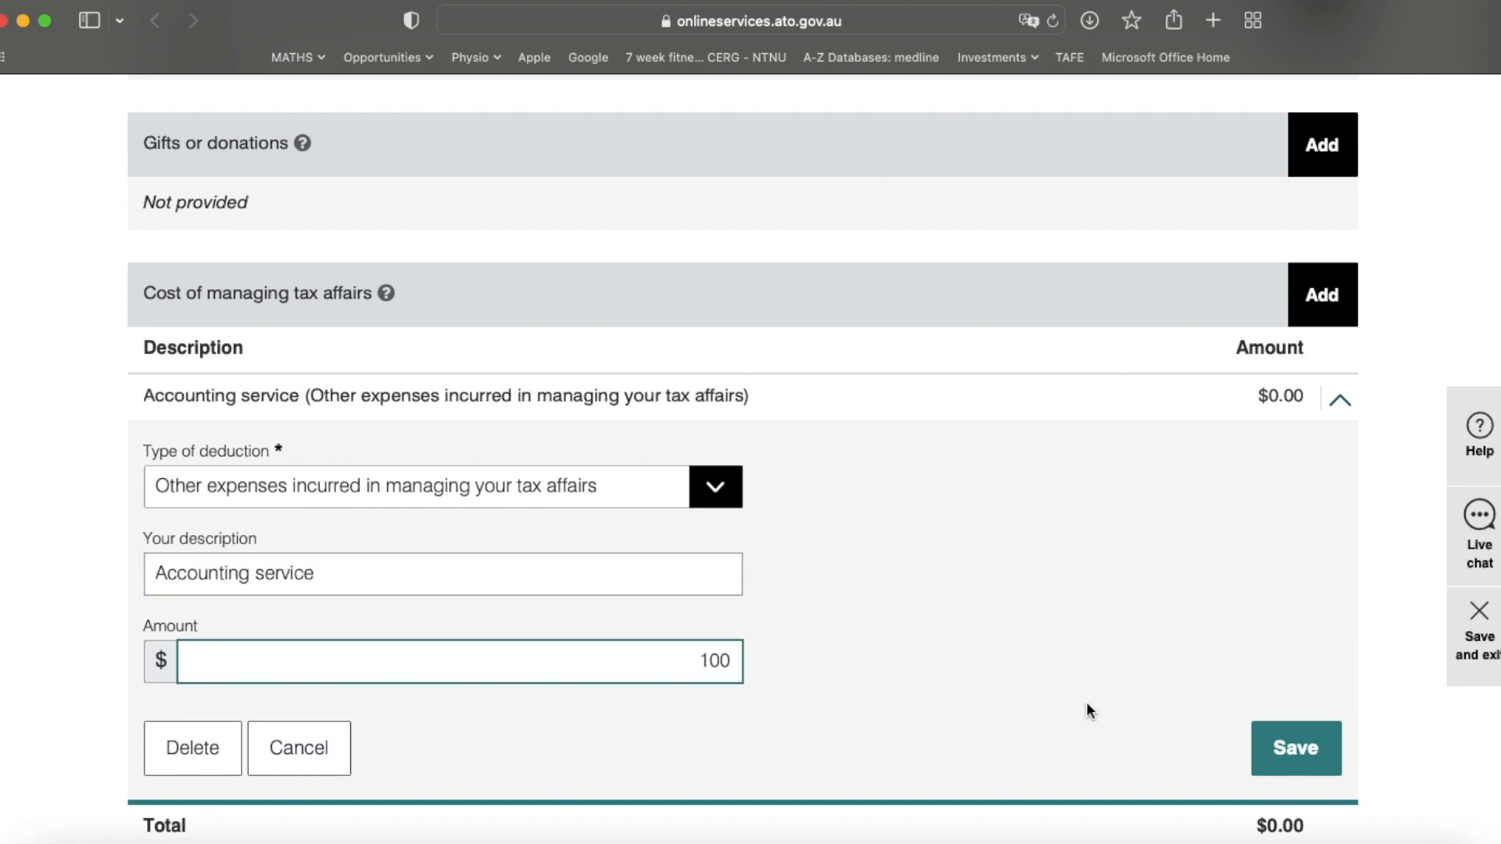
pyautogui.click(1332, 747)
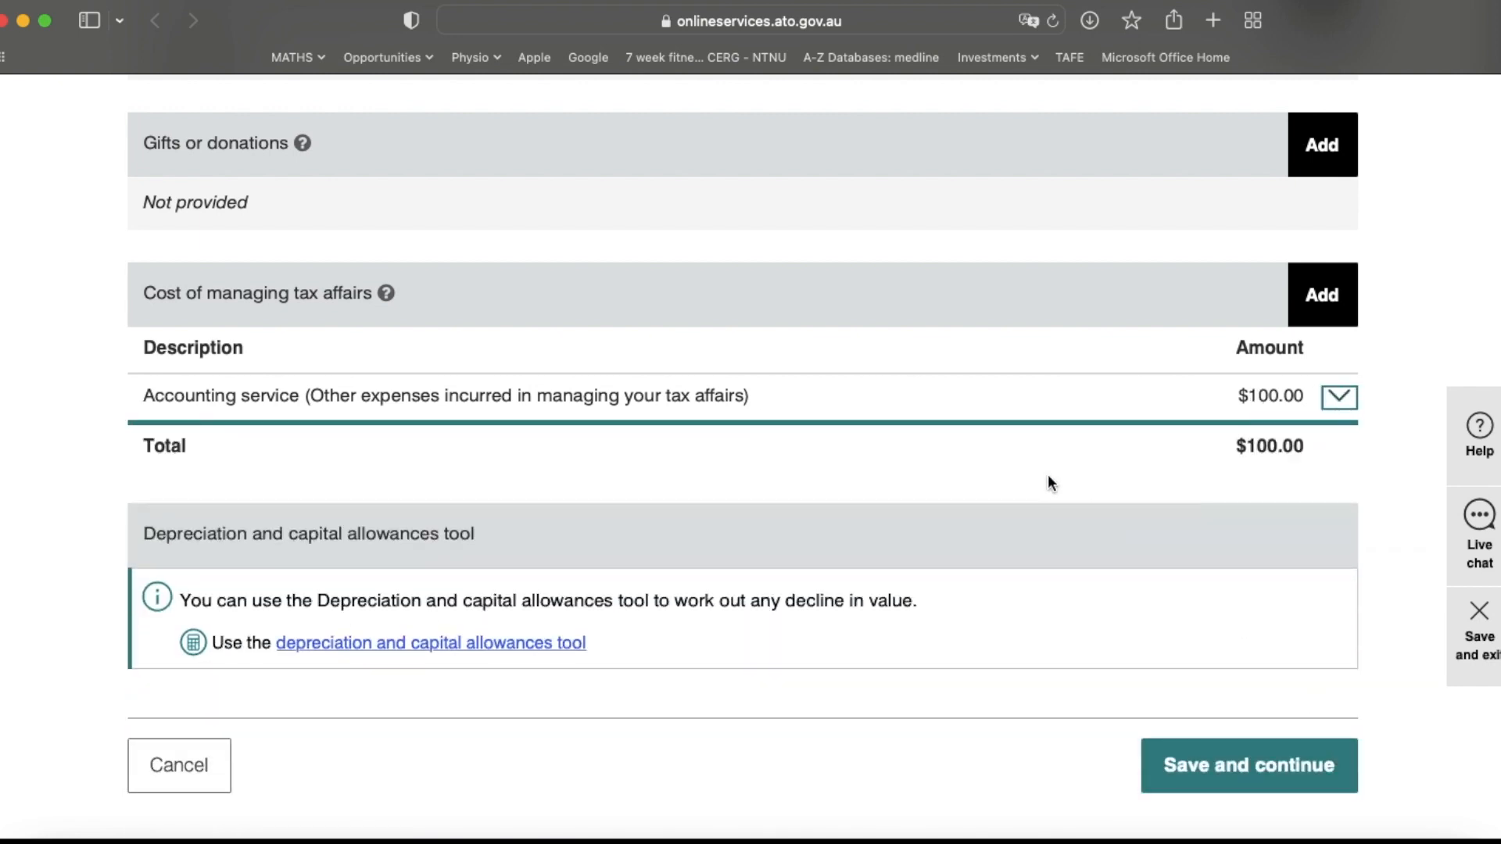
pyautogui.click(1258, 752)
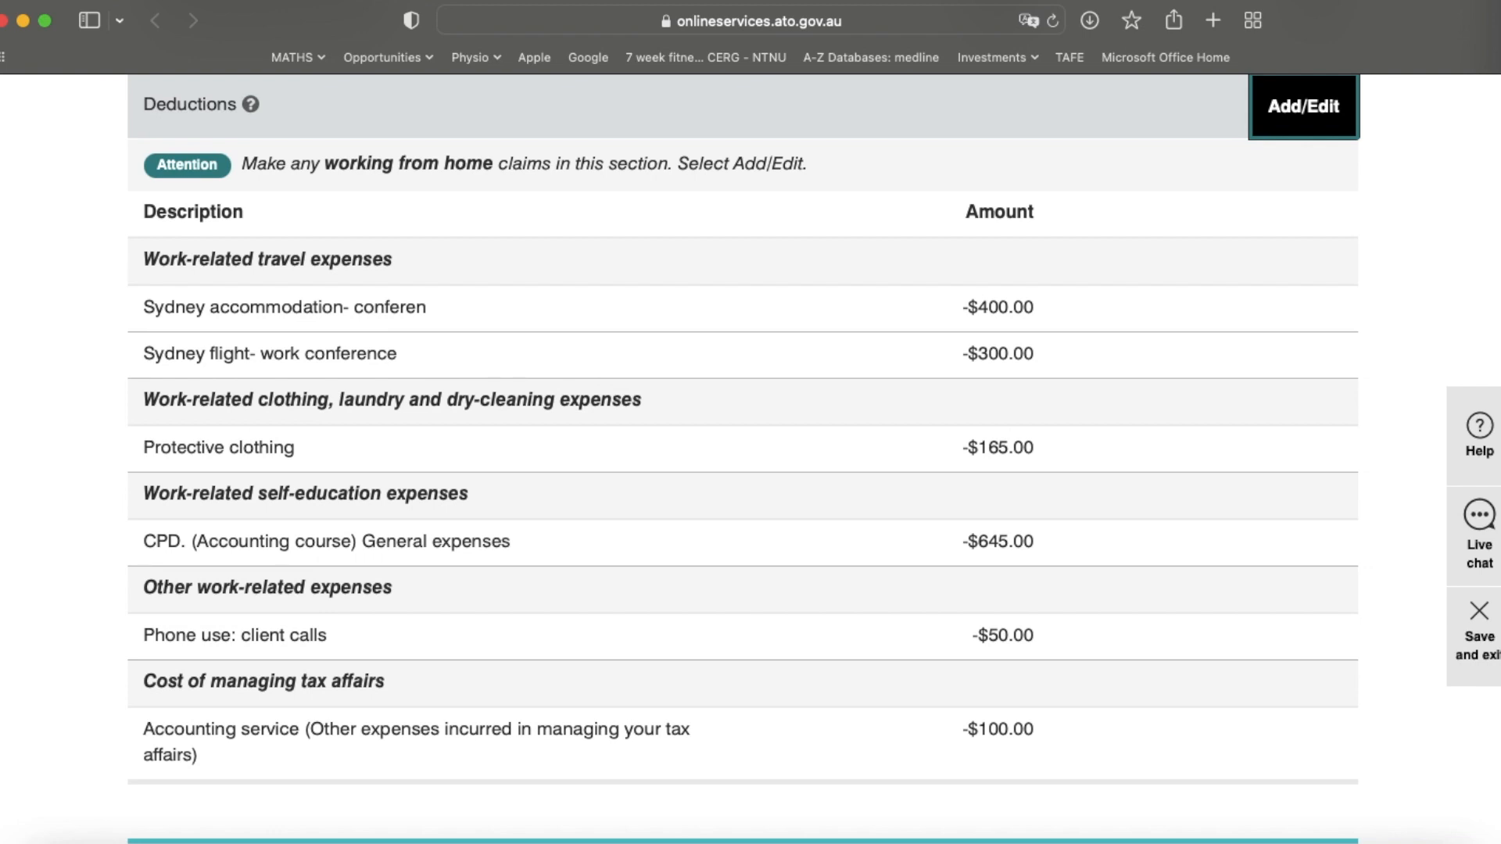
# Step: Check the saved deductions and the remaining sections of the return, and calculate the tax estimate
pyautogui.scroll(1, 334, 98)
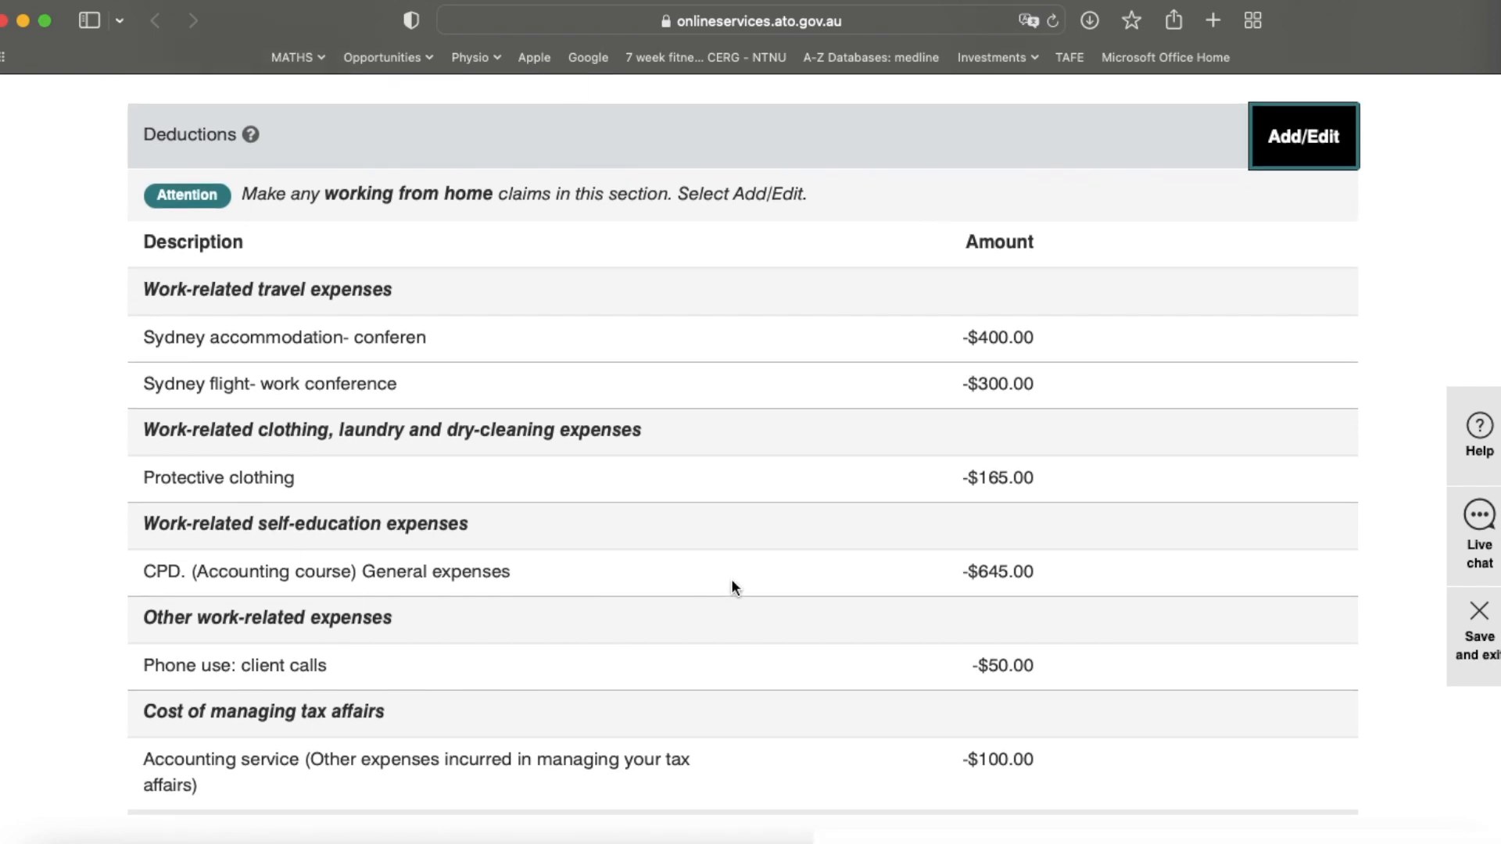
pyautogui.scroll(-5, 753, 570)
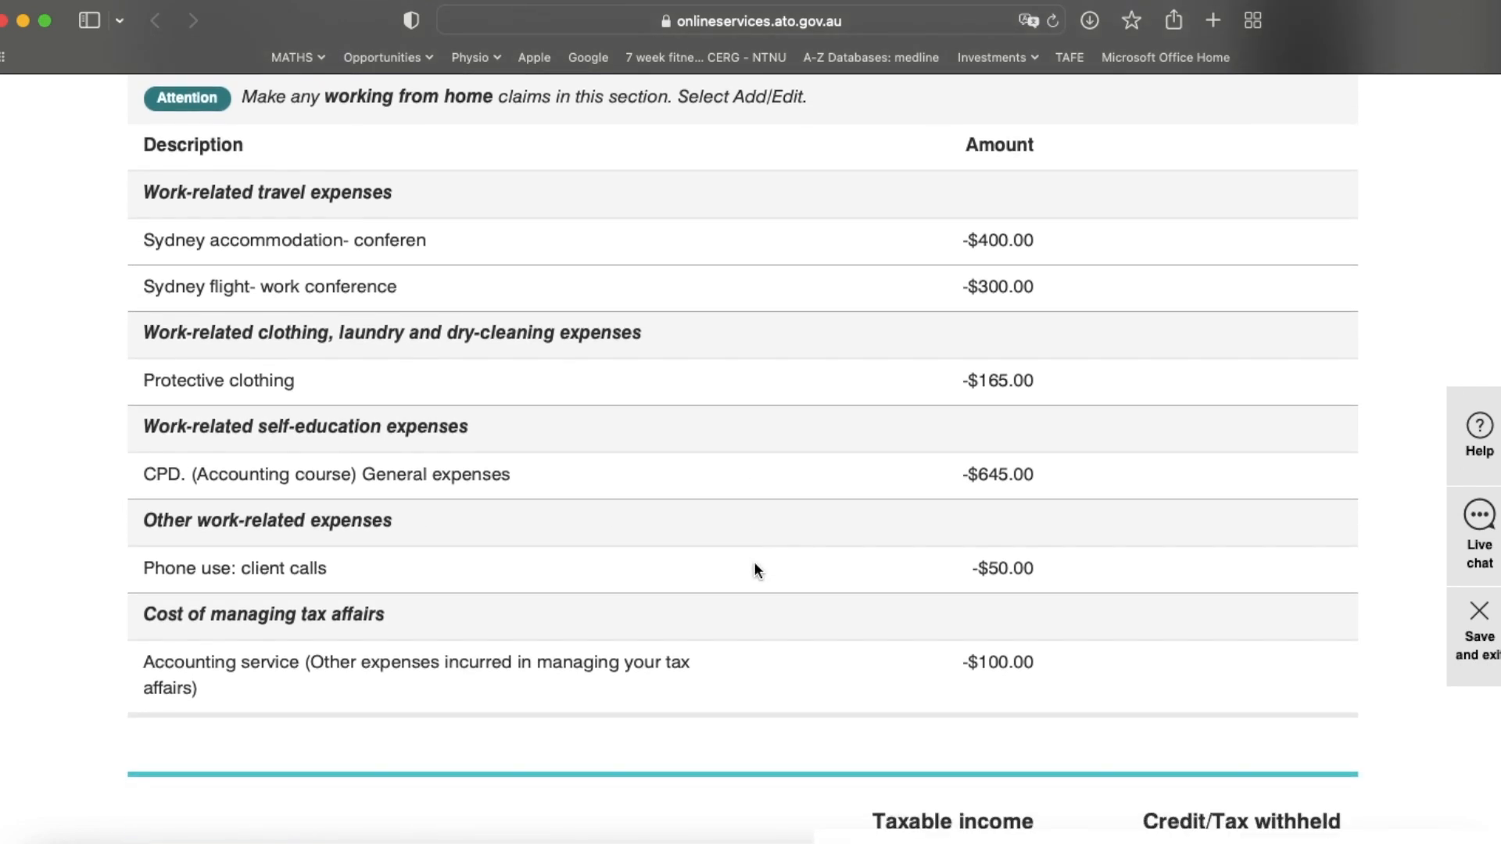
pyautogui.scroll(-15, 954, 243)
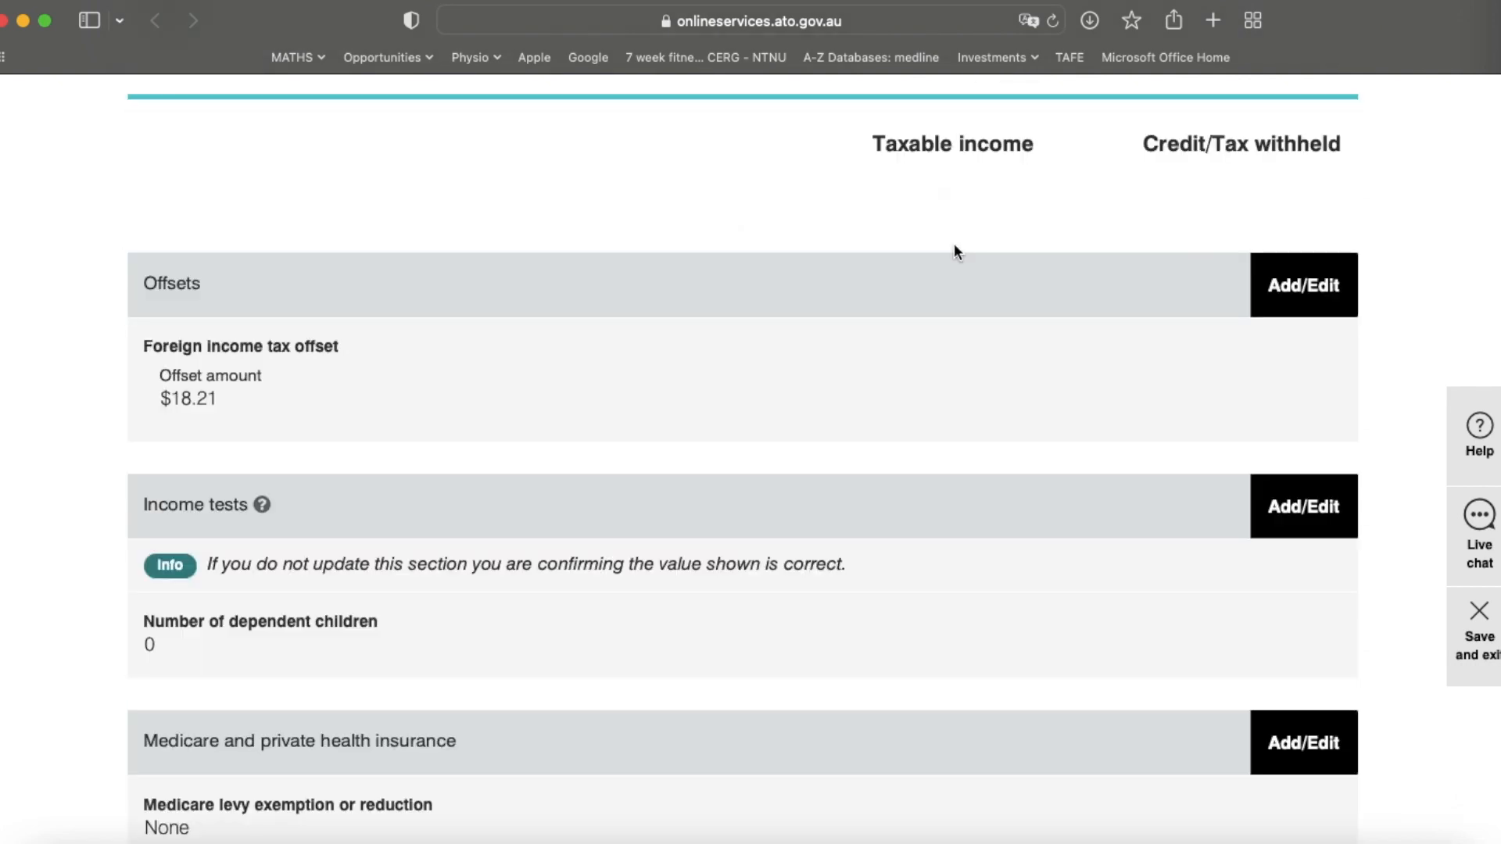
pyautogui.scroll(-5, 954, 245)
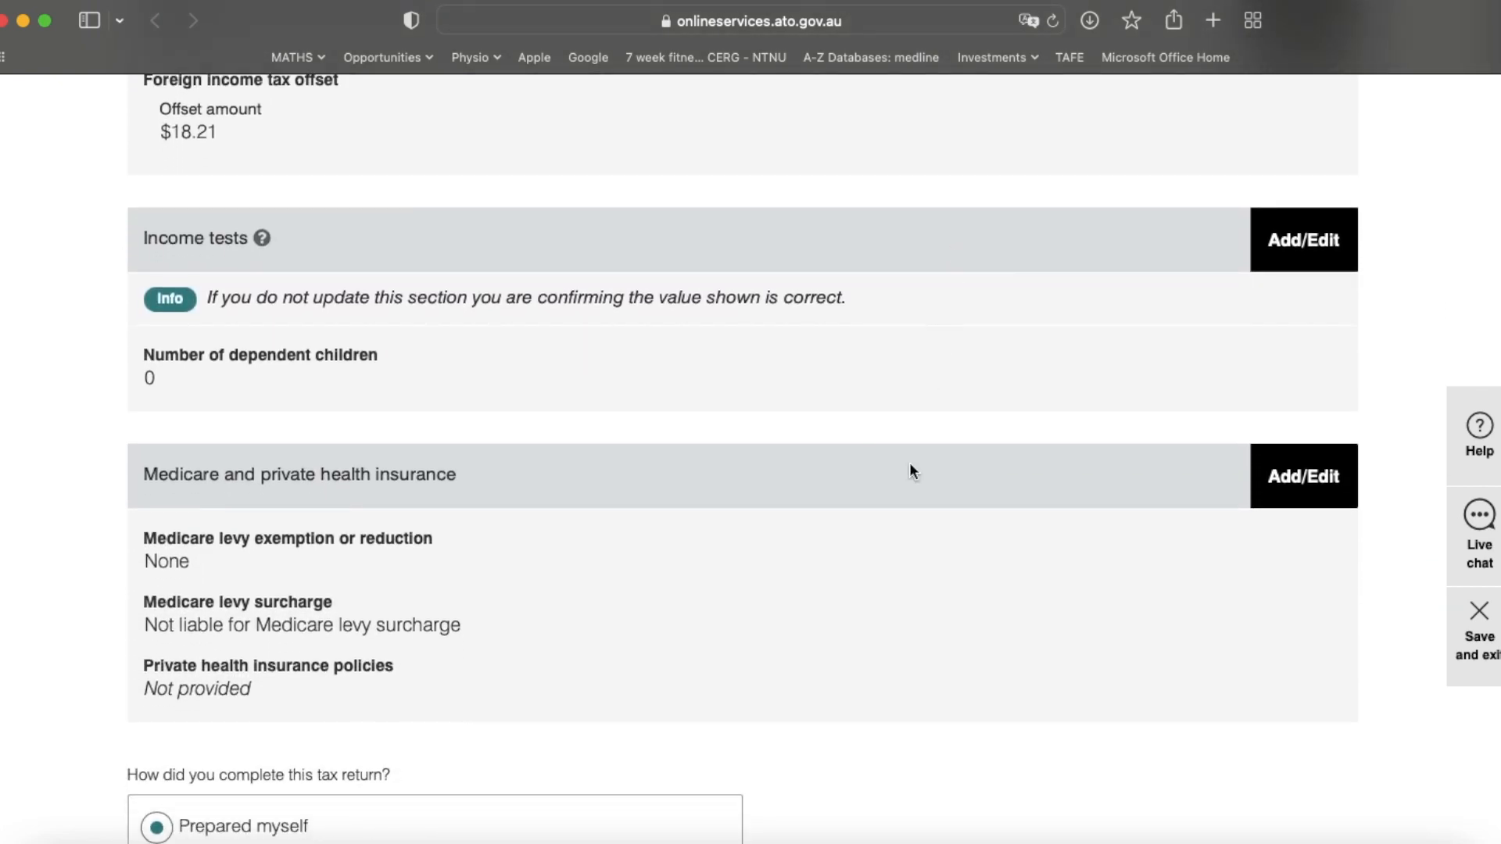
pyautogui.scroll(-8, 911, 472)
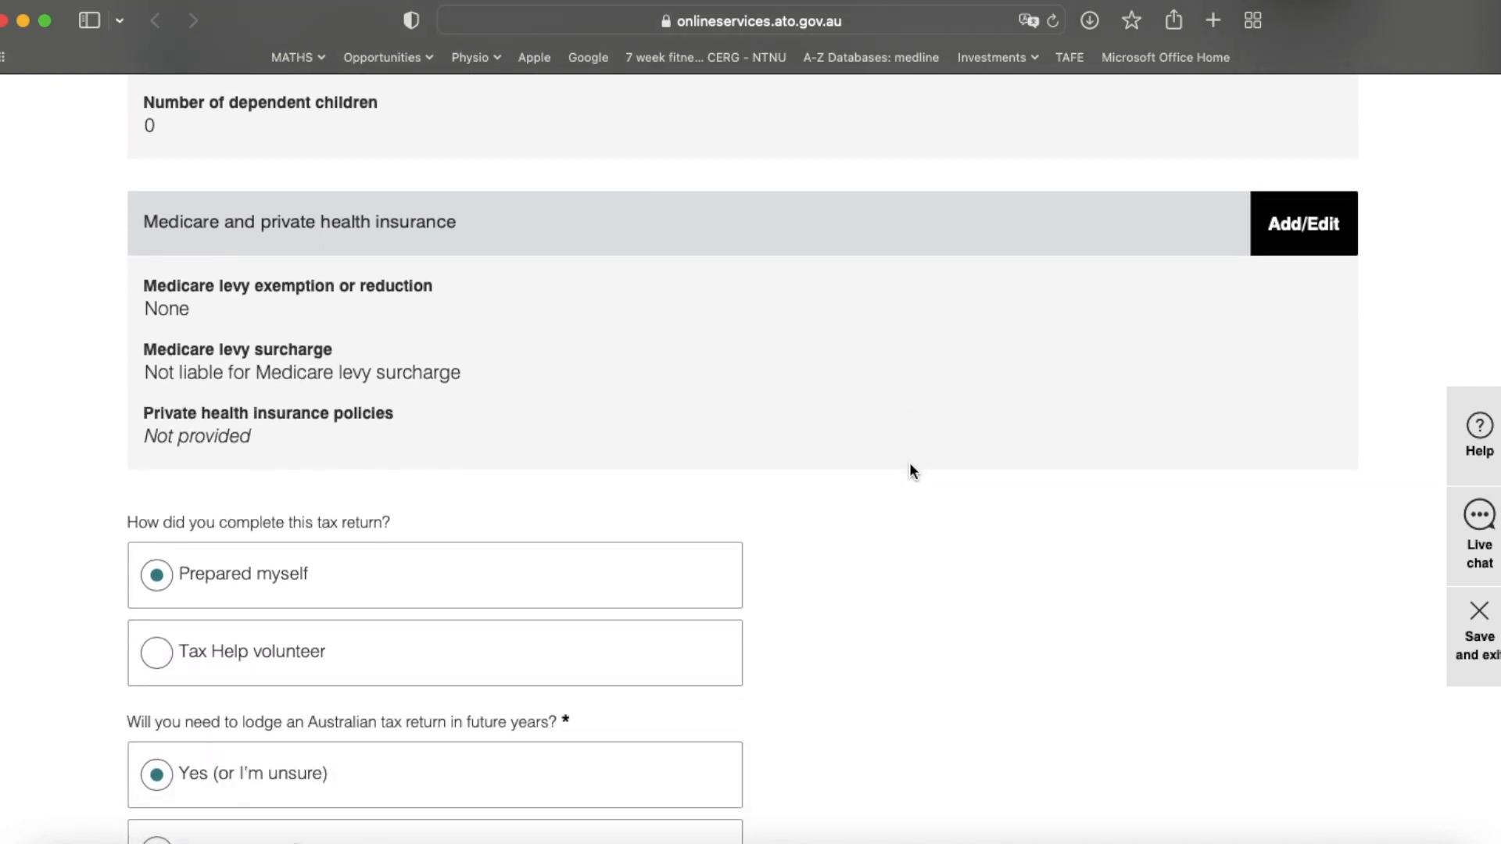
pyautogui.scroll(-6, 911, 471)
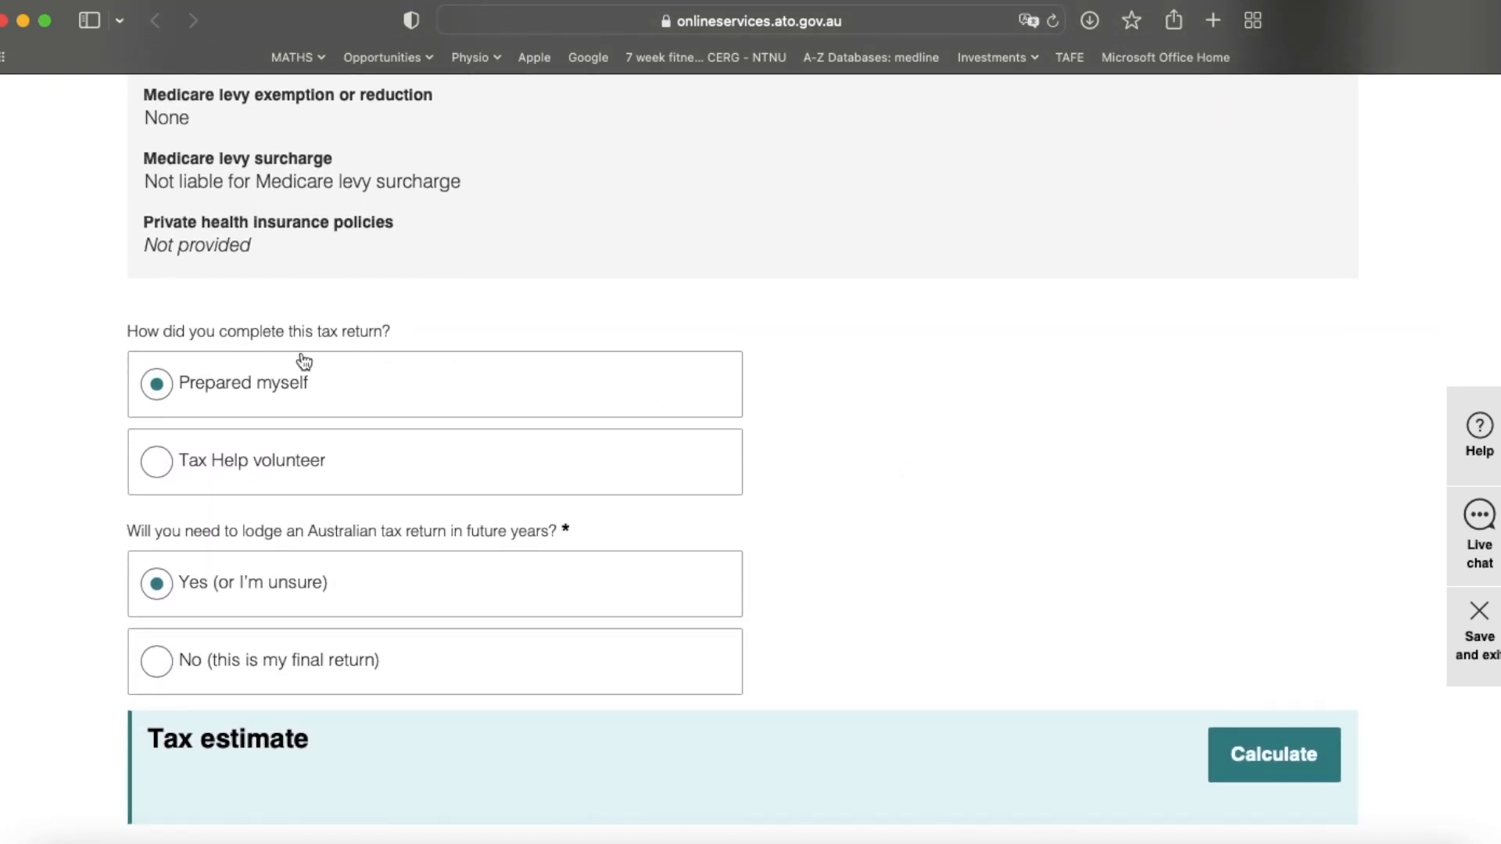
pyautogui.scroll(-2, 341, 587)
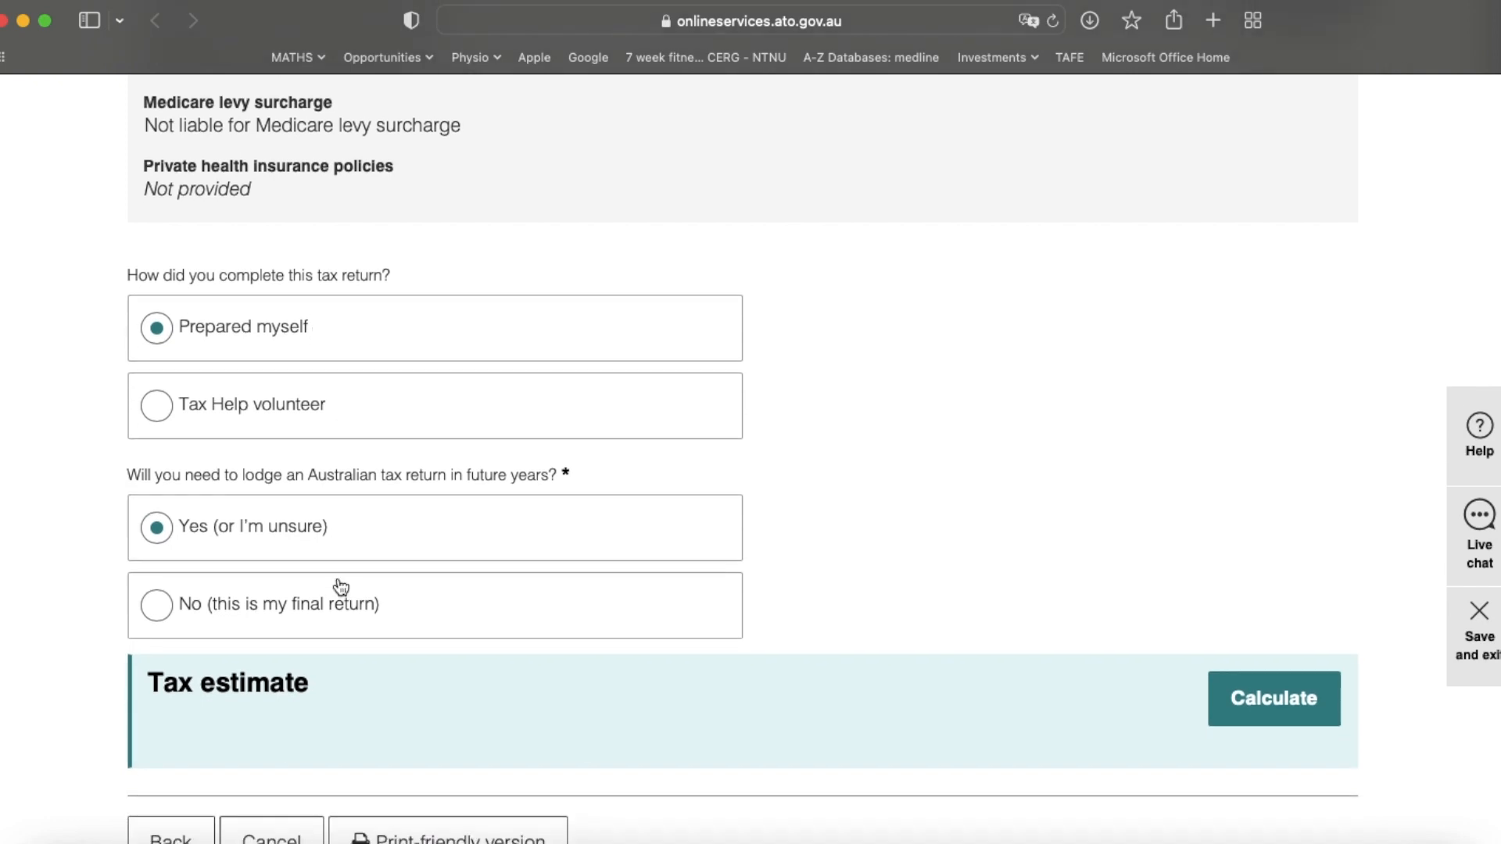
pyautogui.click(1241, 698)
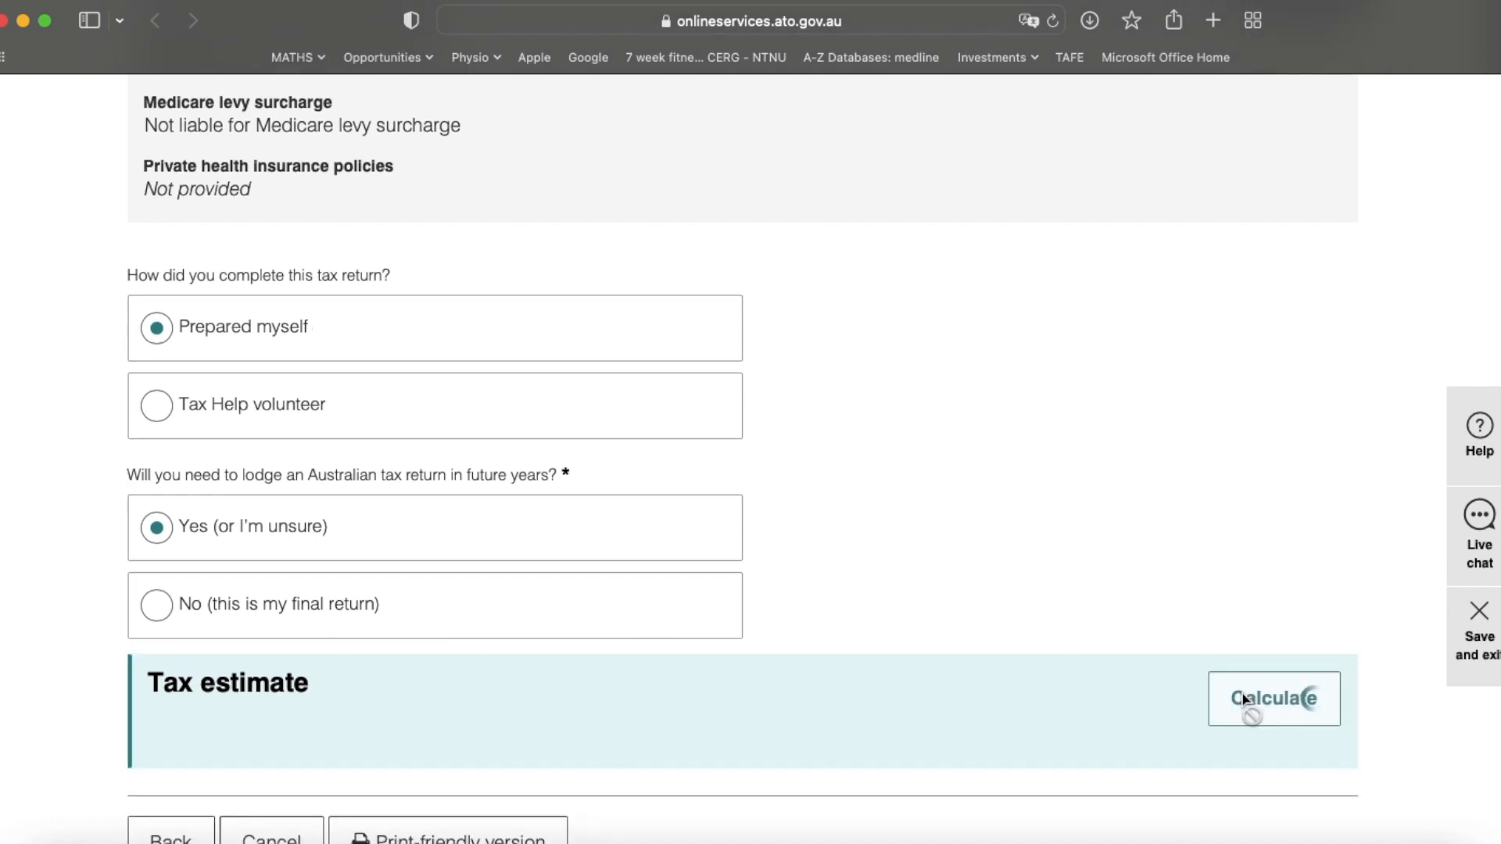